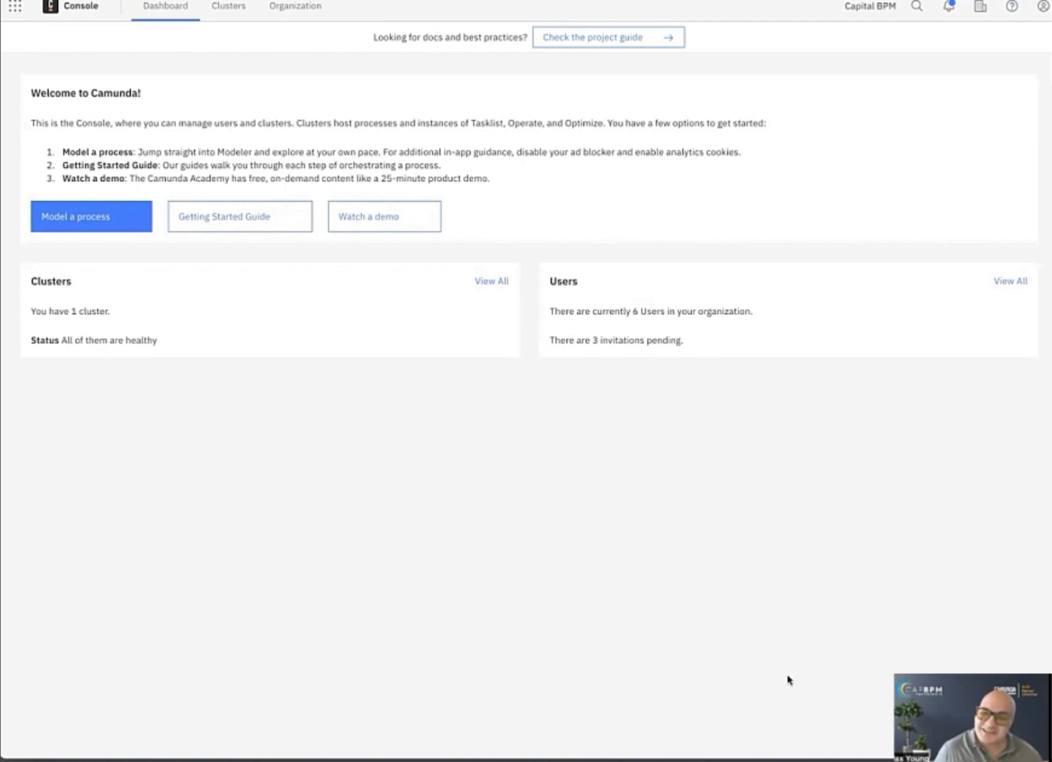
Create a new project in Modeler and add a blank BPMN diagram to it.
left_click(15, 7)
left_click(37, 85)
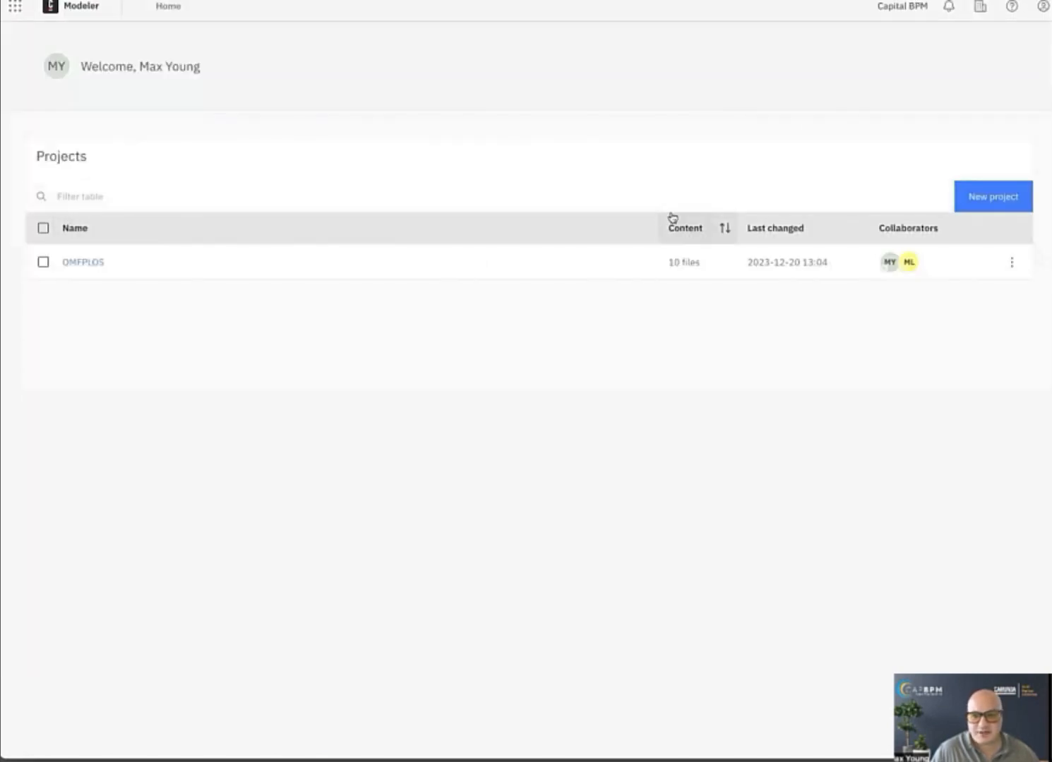
left_click(997, 194)
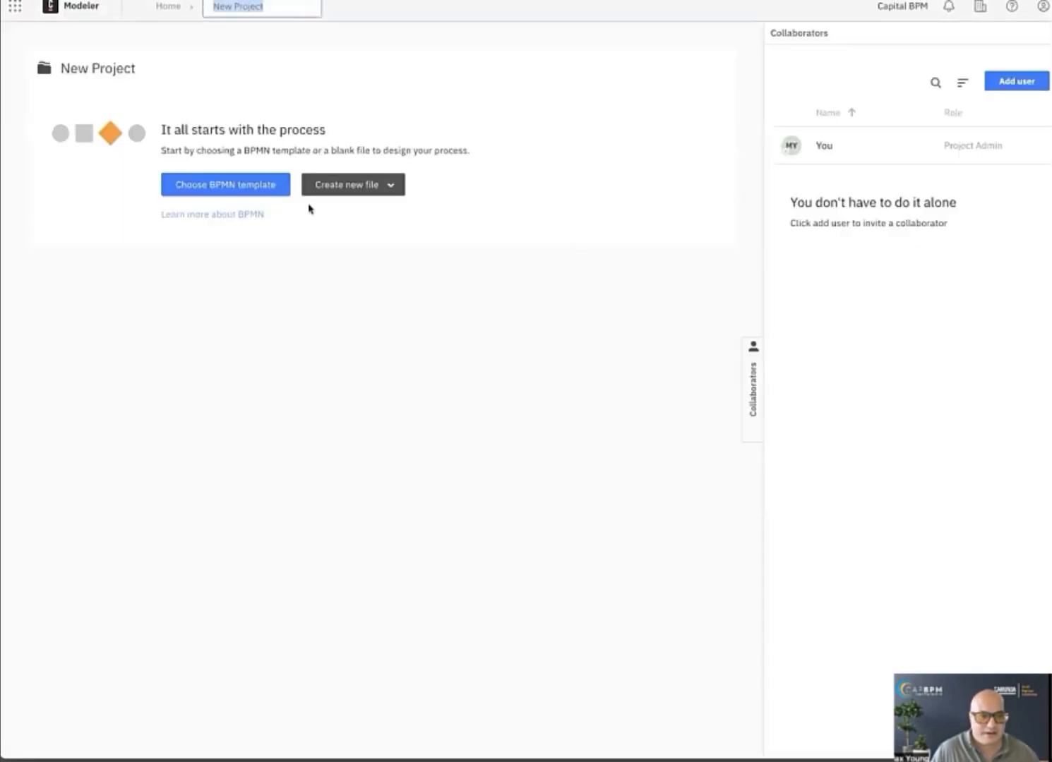
left_click(360, 187)
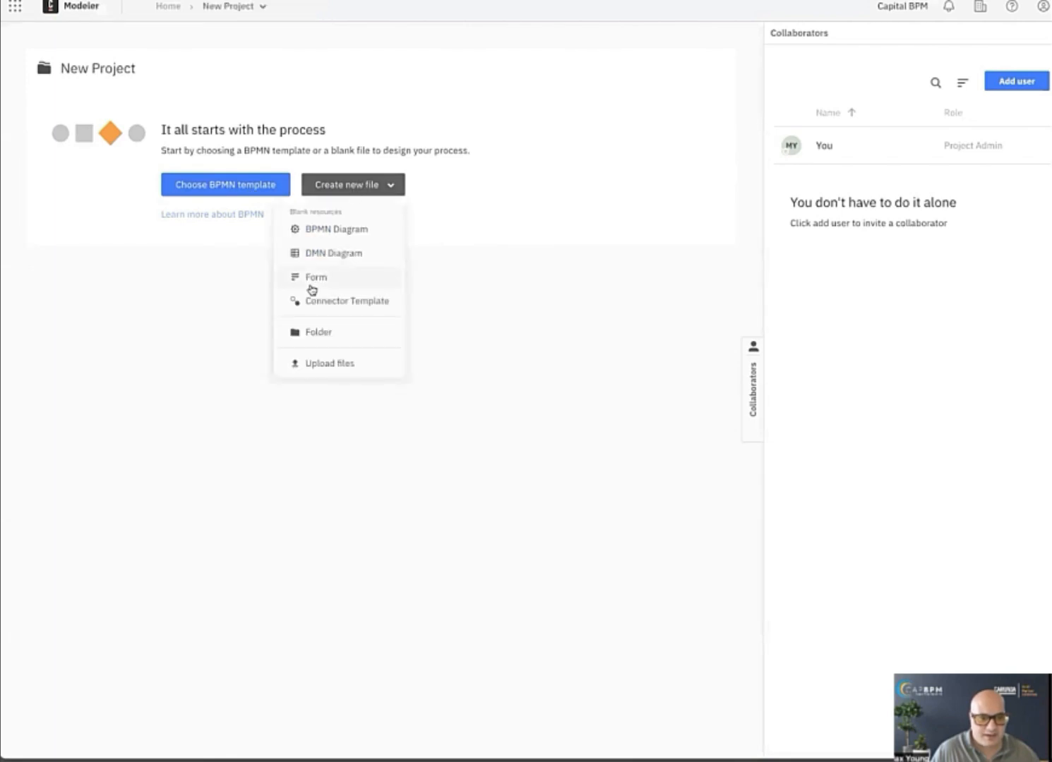
left_click(347, 230)
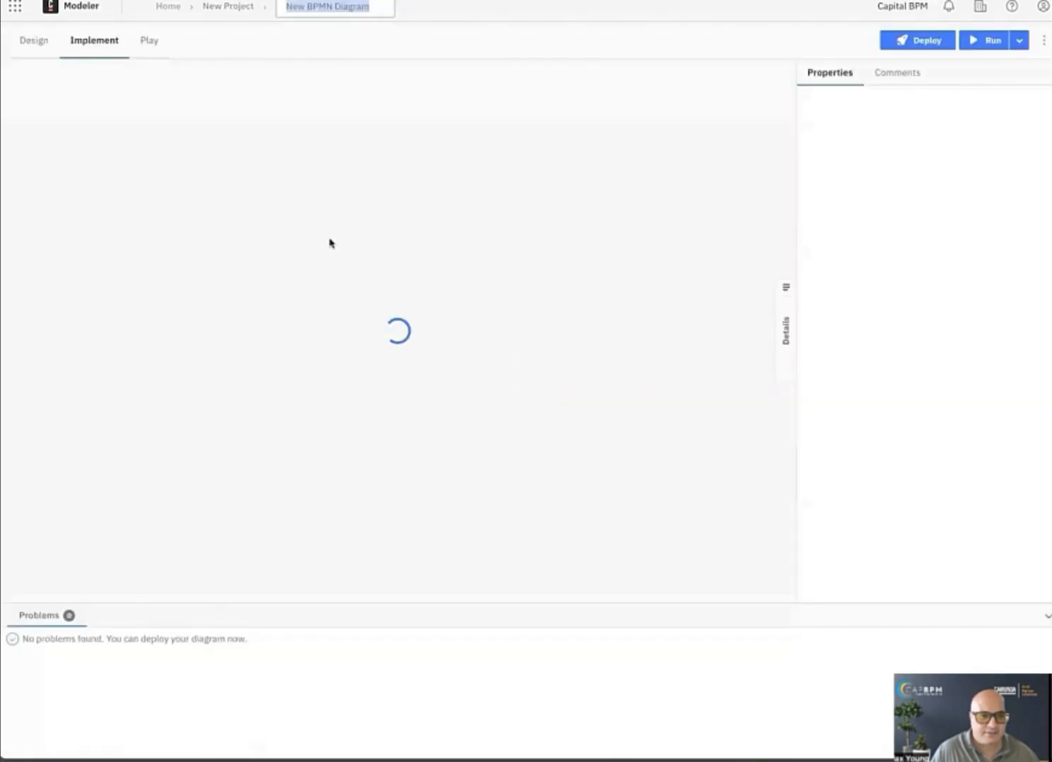
Append two tasks in sequence after the start event and finish the flow with an end event.
left_click(114, 141)
left_click(169, 141)
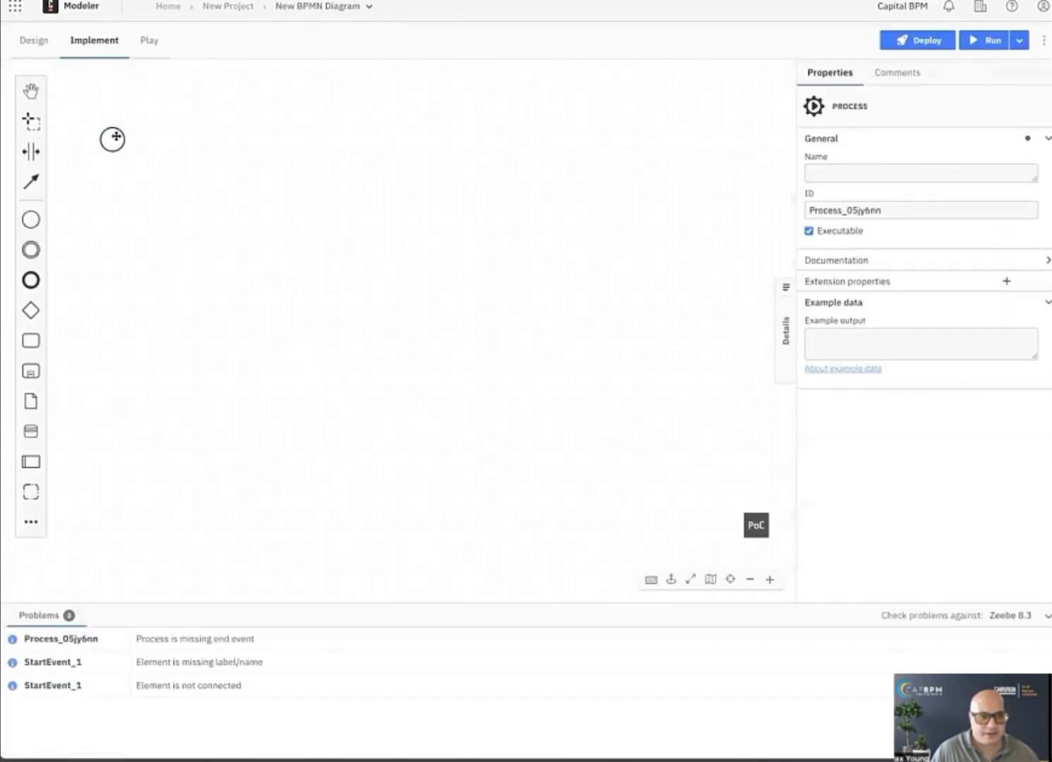
left_click(110, 139)
left_click(167, 132)
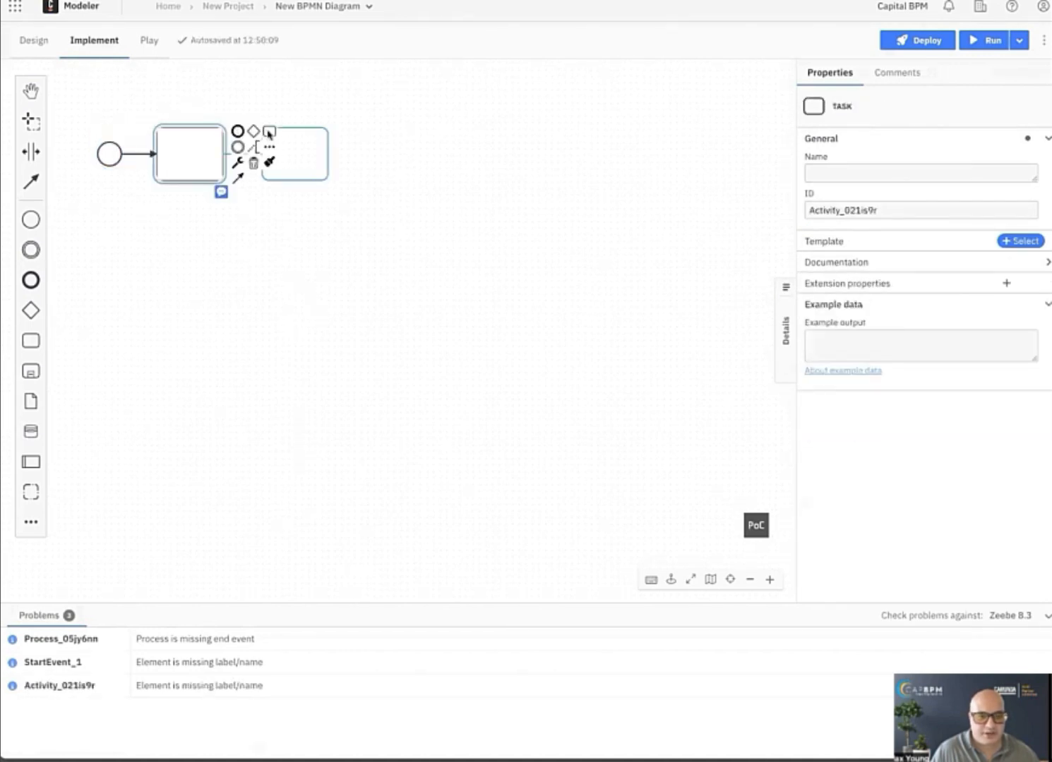
left_click(268, 132)
left_click(343, 131)
Name the first task "Make Restful call".
double_click(180, 154)
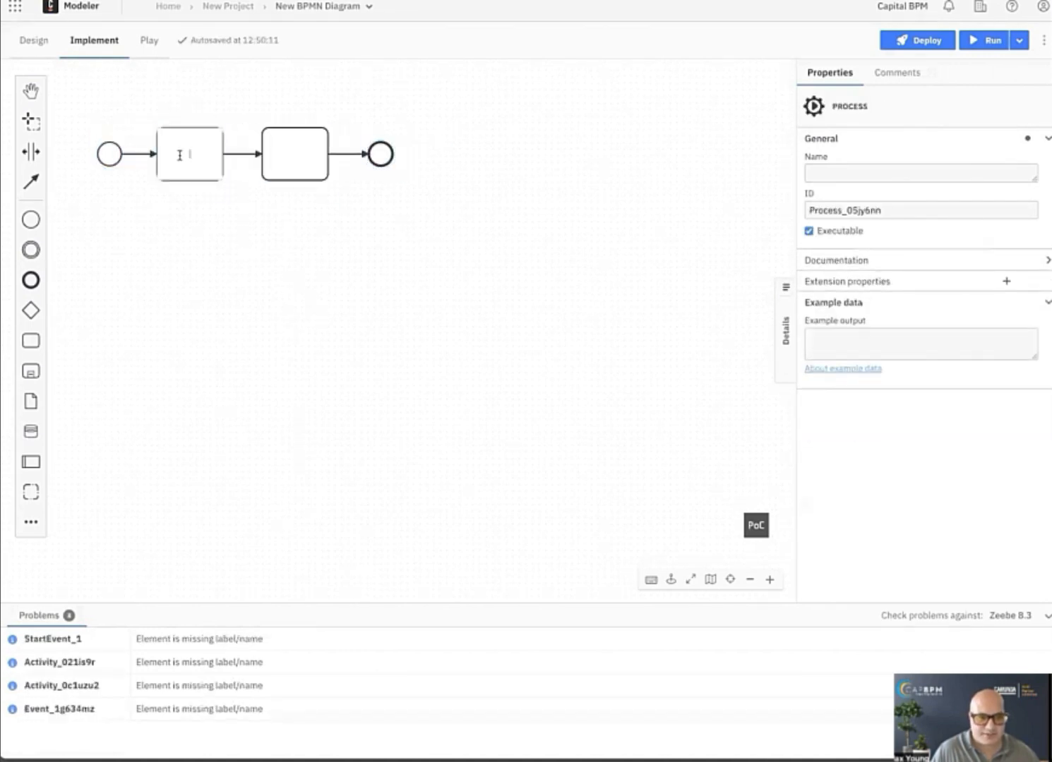
type("Make Resu")
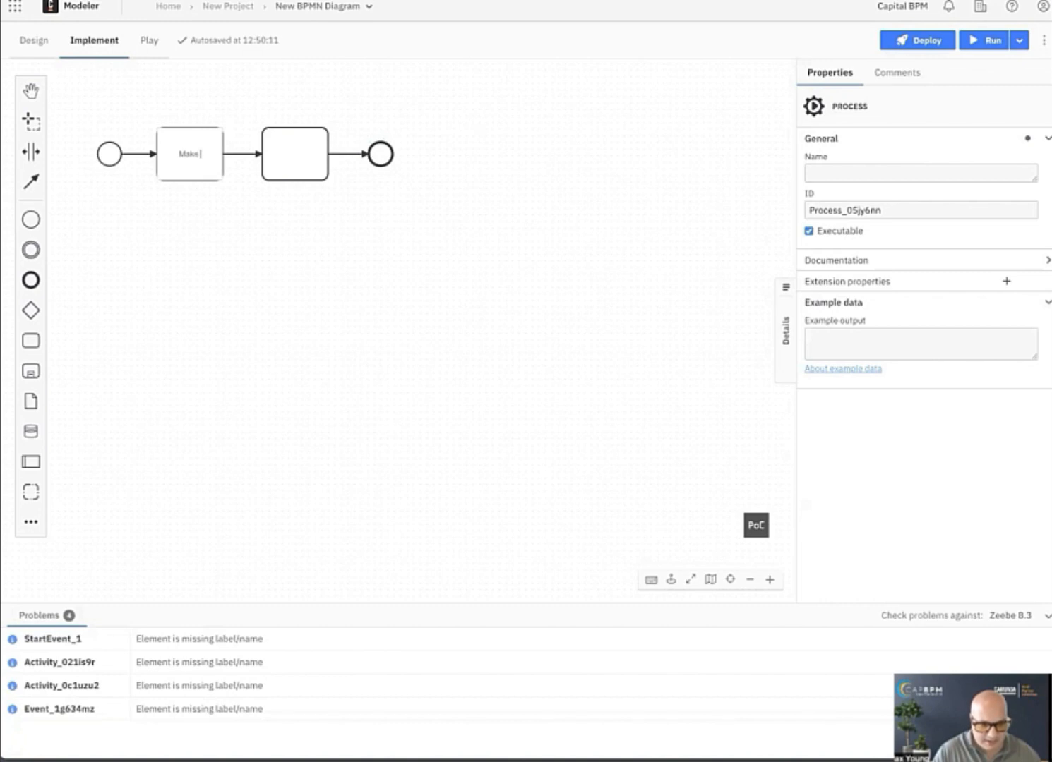
key("BackSpace")
key("BackSpace")
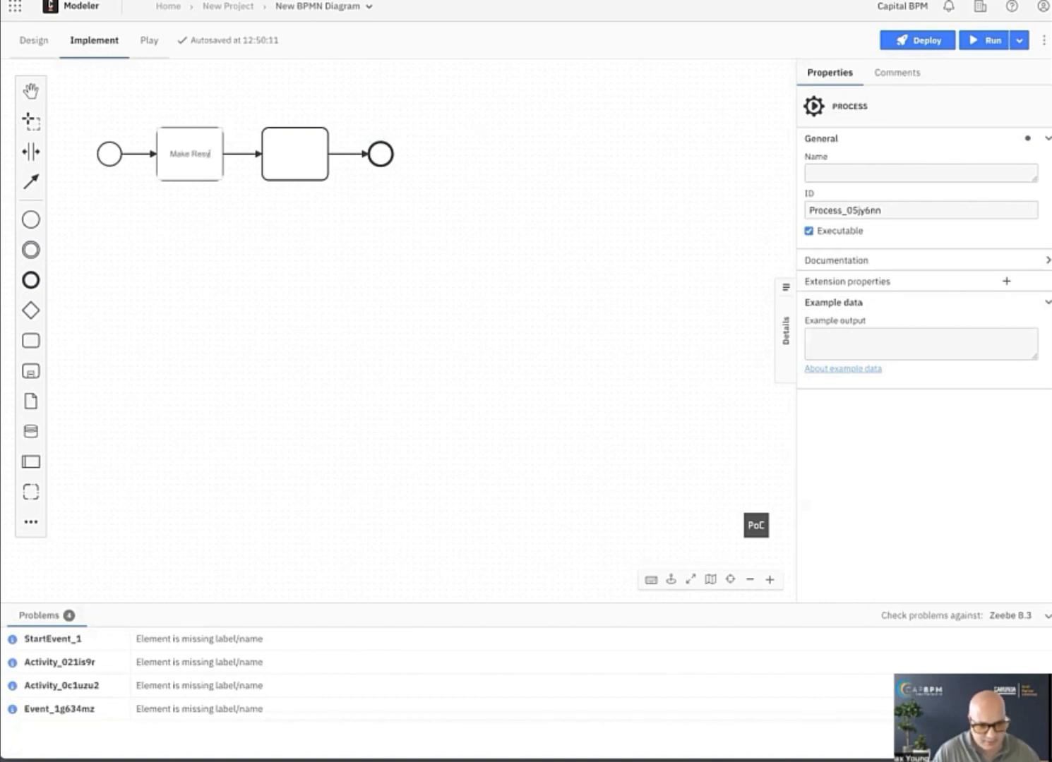
type("tful call")
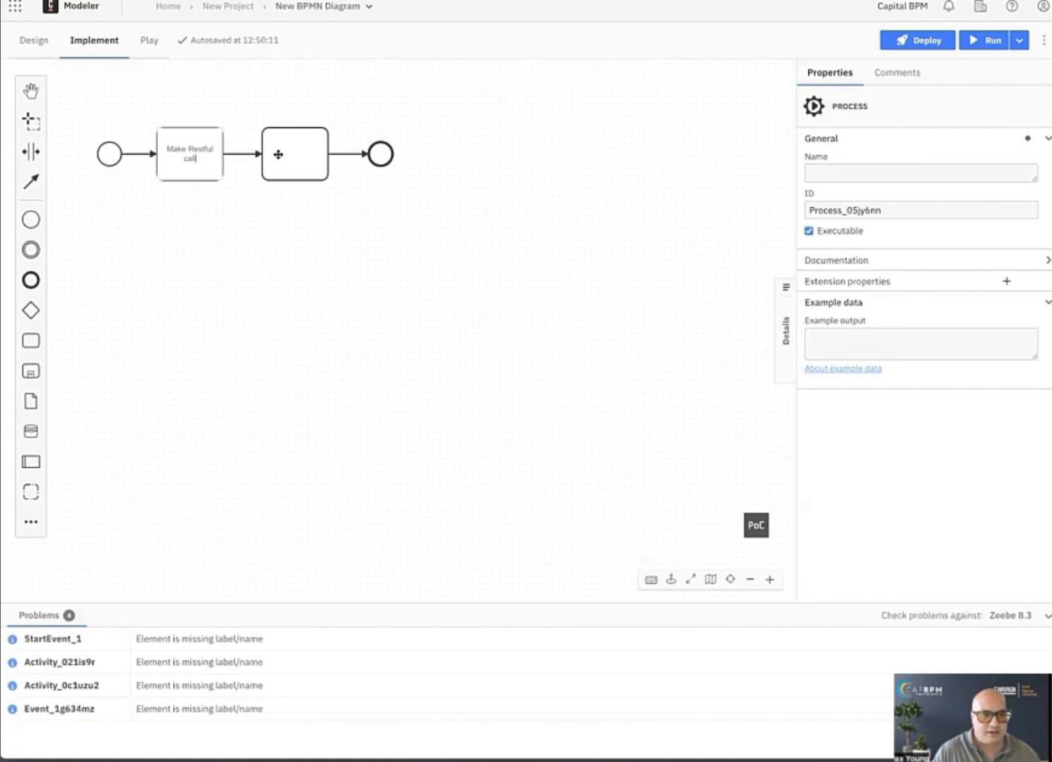
Name the second task "Pause for Viewing" and label the start event "Start".
left_click(278, 154)
type("Pau")
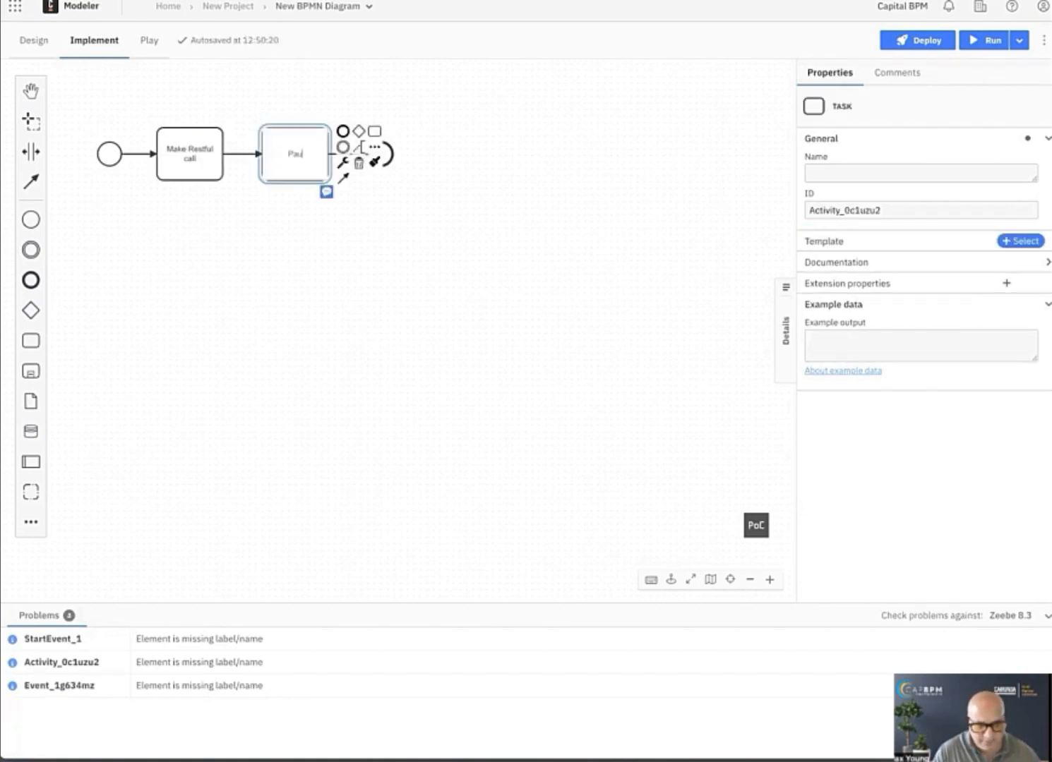
type("se for")
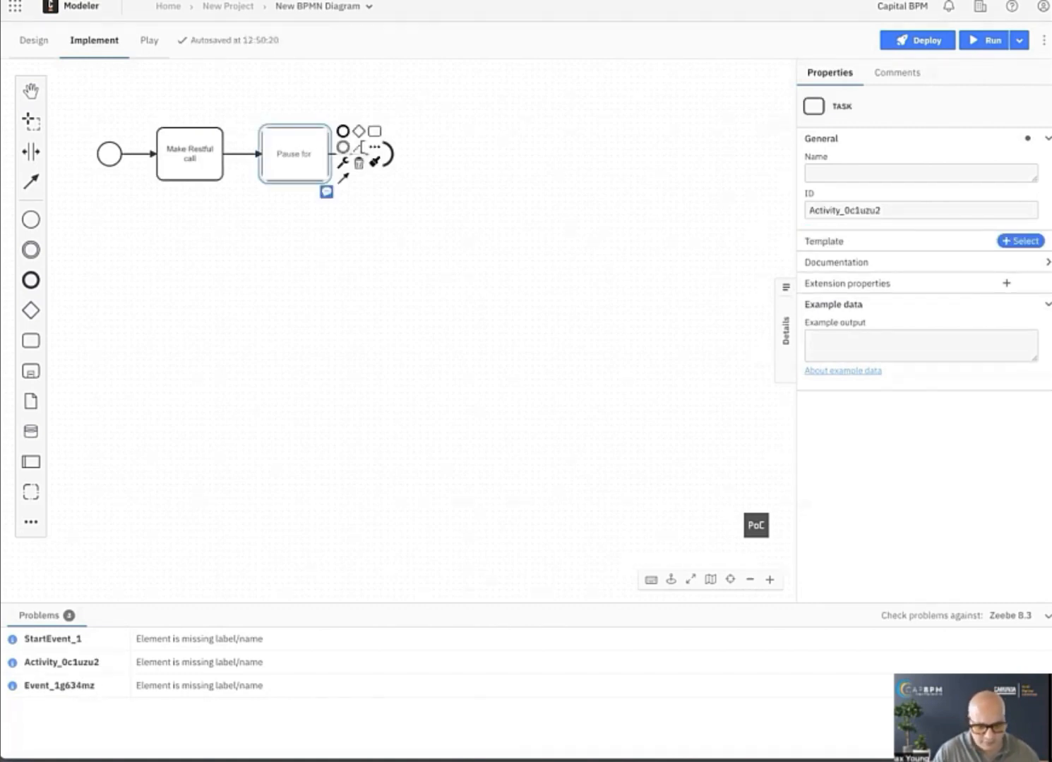
type(" Viewi")
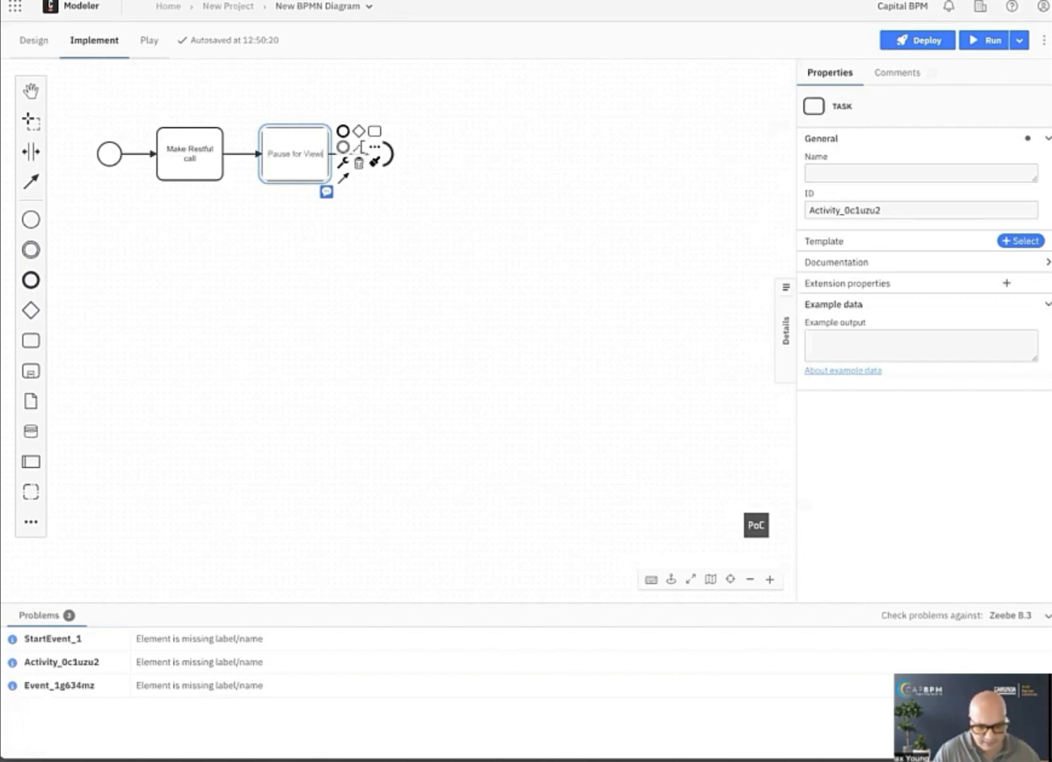
type("ng")
left_click(220, 196)
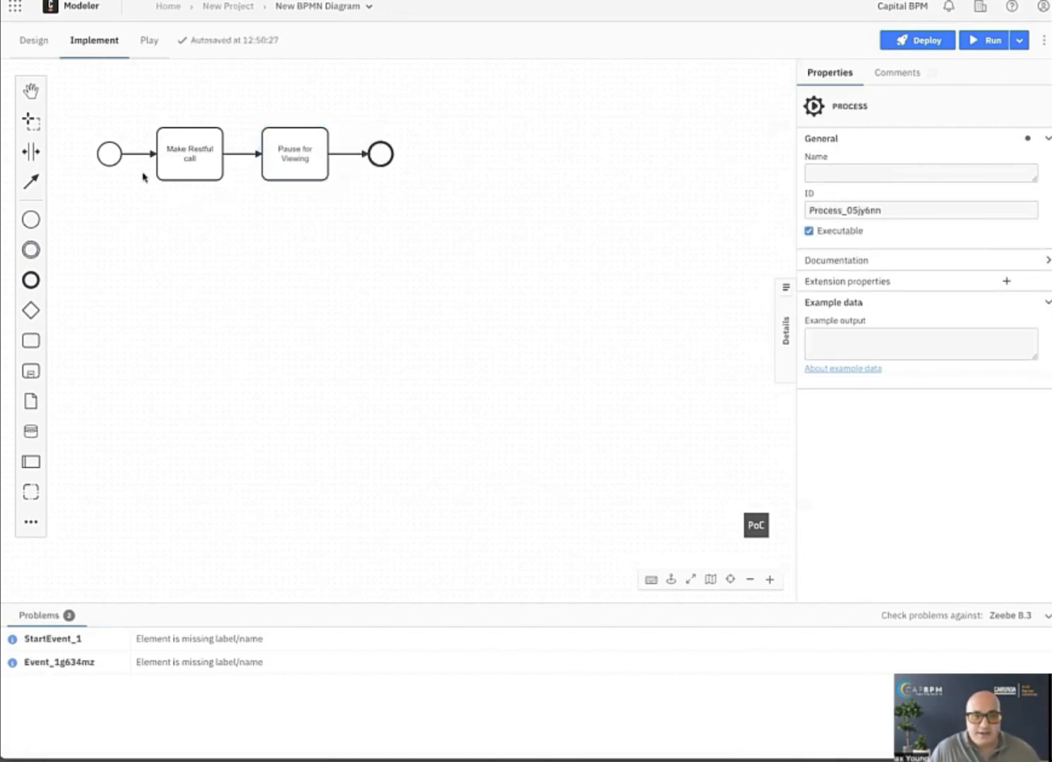
type("Start")
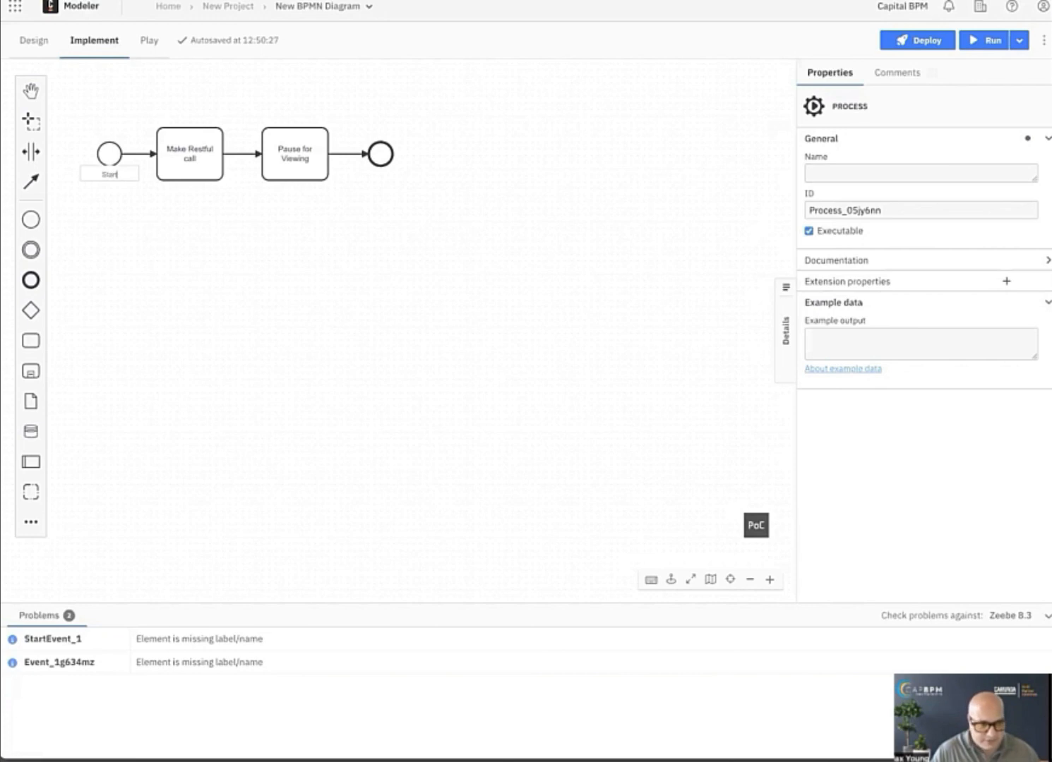
key("Return")
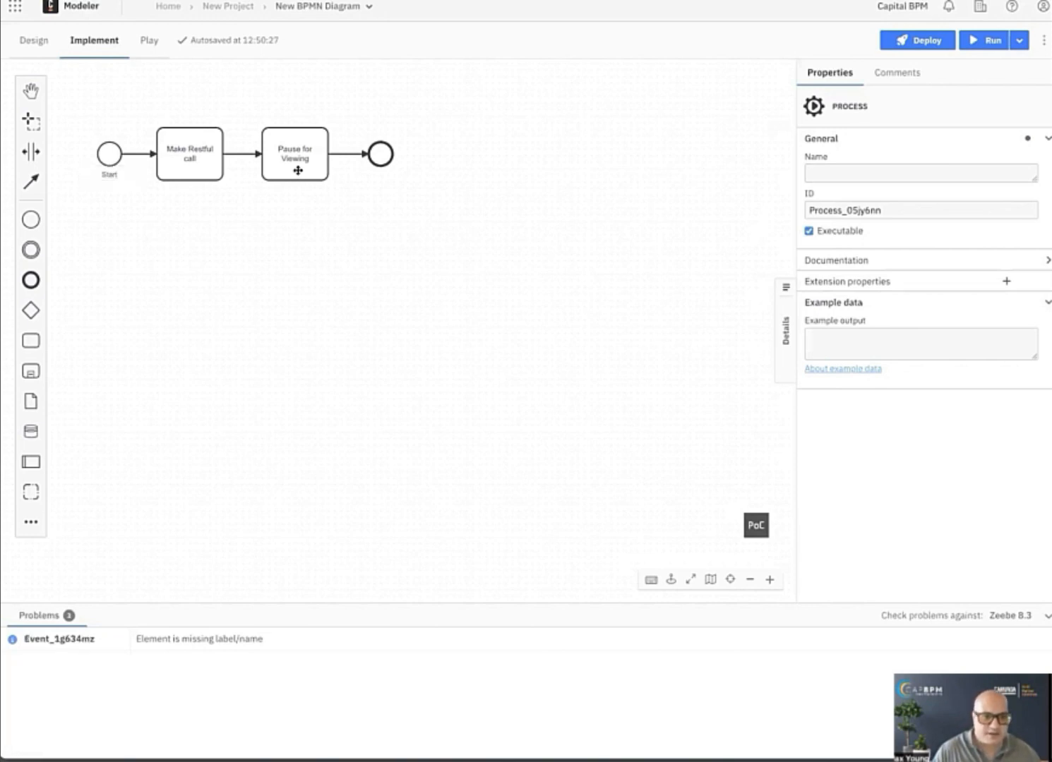
Change the "Pause for Viewing" task to a user task.
left_click(298, 165)
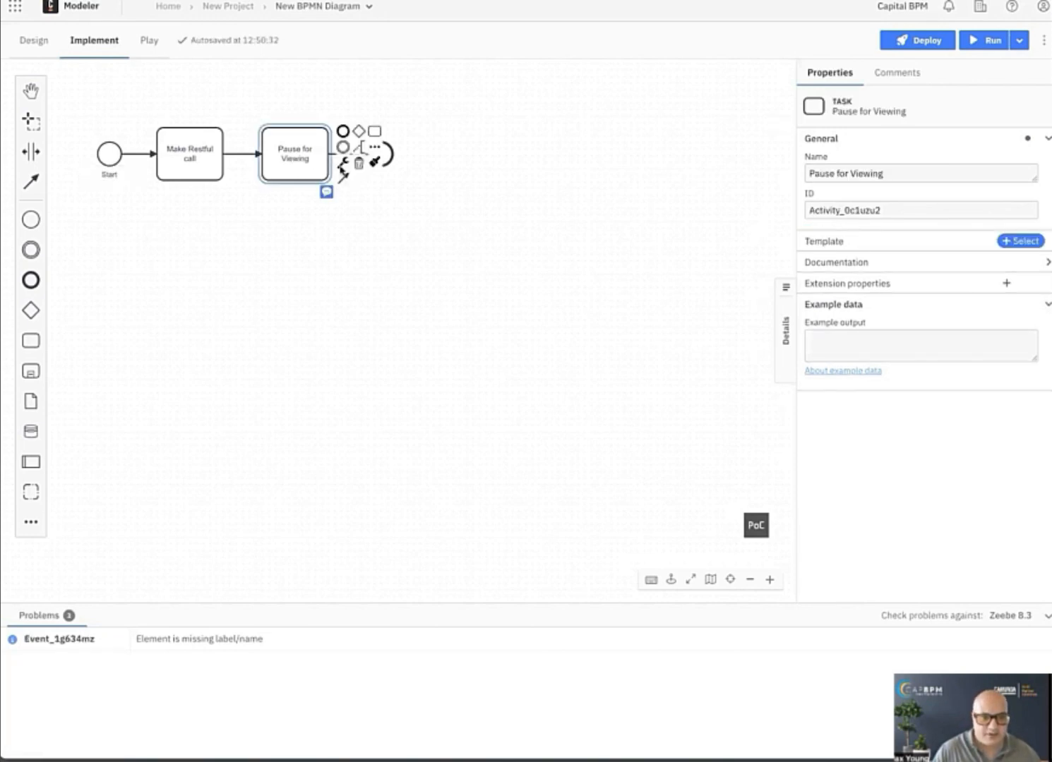
left_click(343, 168)
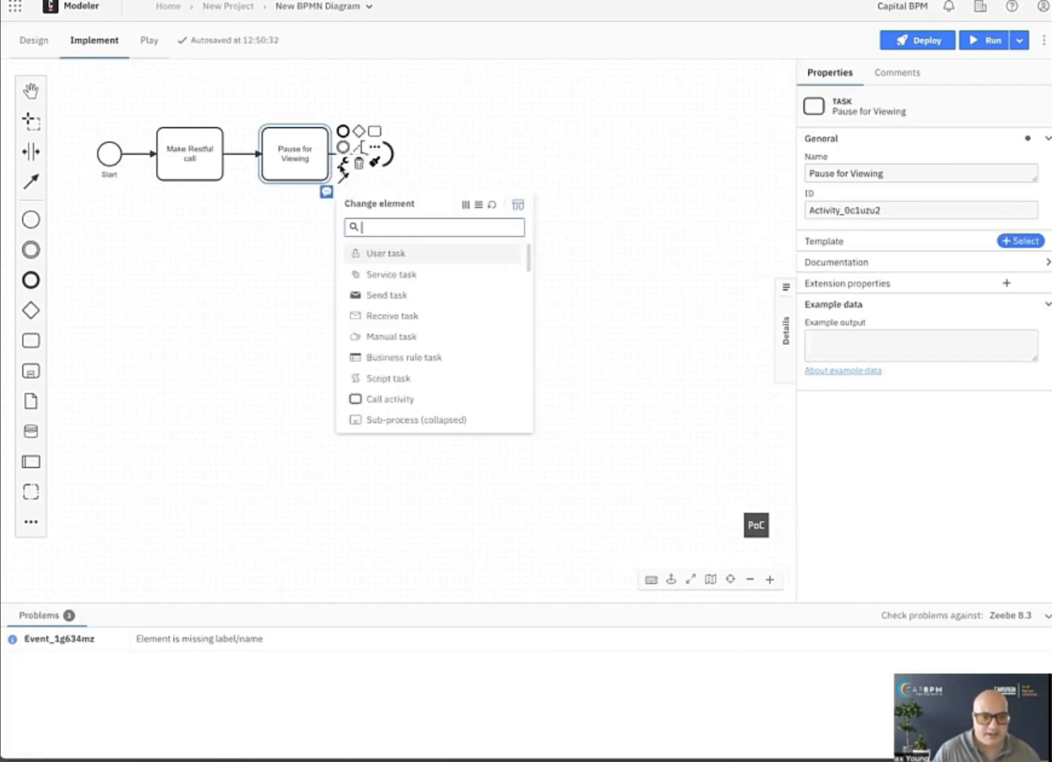
left_click(376, 254)
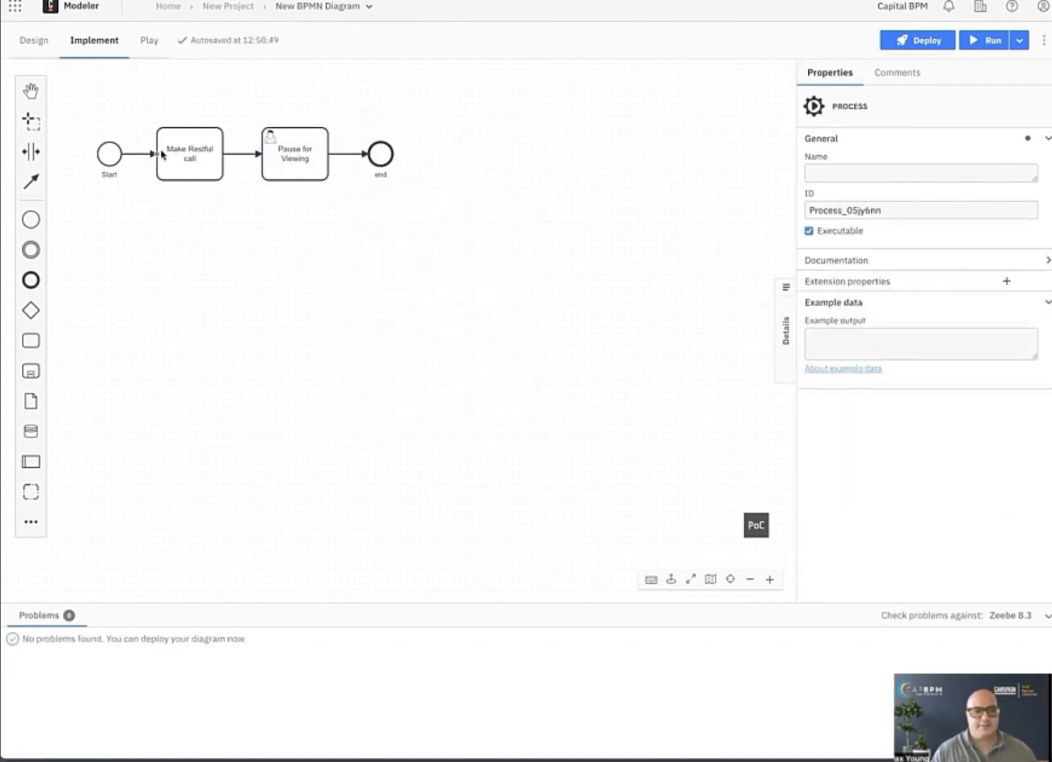
left_click(150, 154)
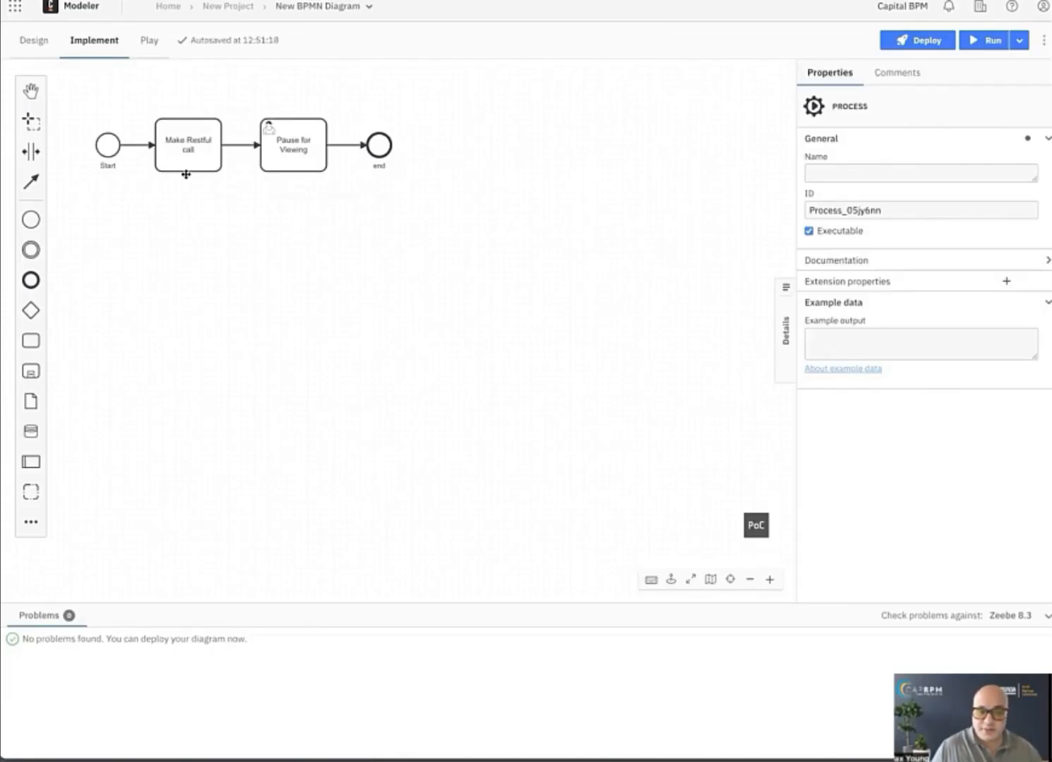
Search the element types for "rest" and turn the "Make Restful call" task into a REST Outbound Connector.
left_click(181, 151)
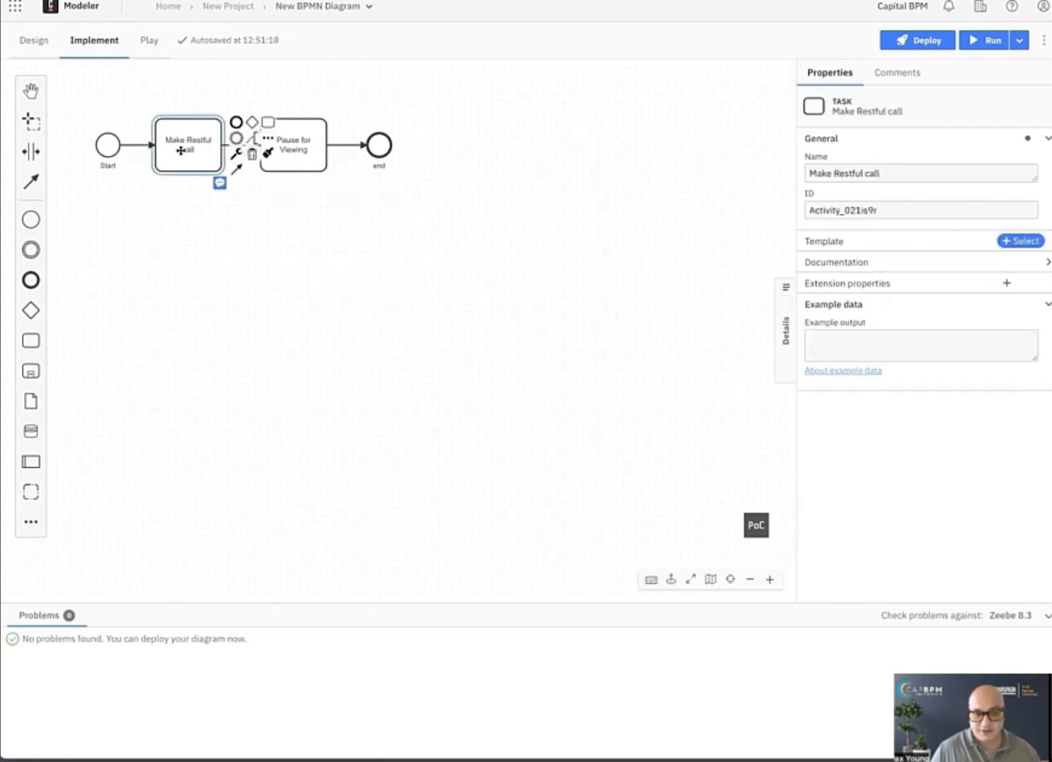
left_click(235, 154)
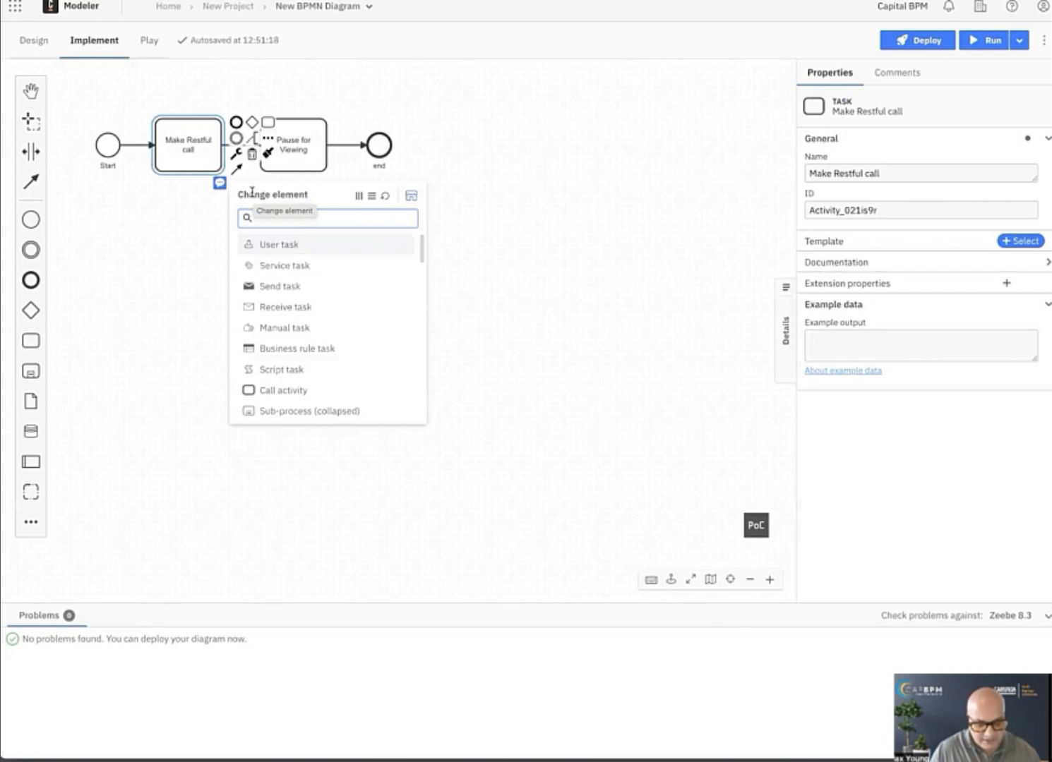
type("rest")
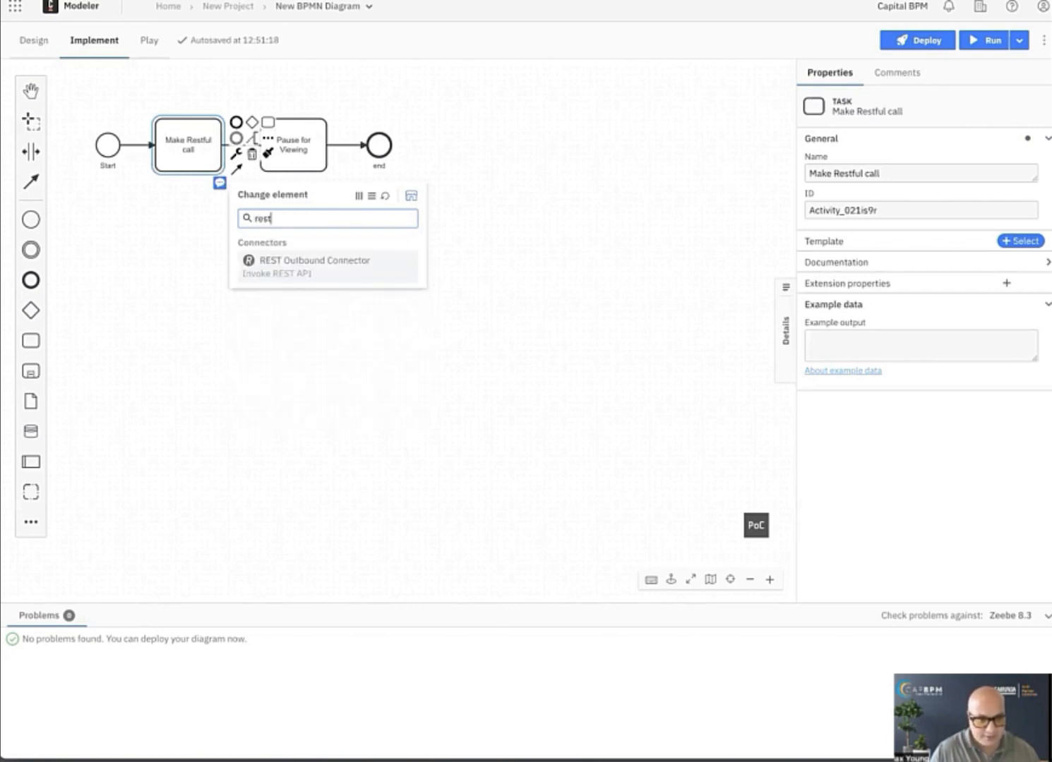
left_click(283, 266)
left_click(187, 273)
left_click(189, 166)
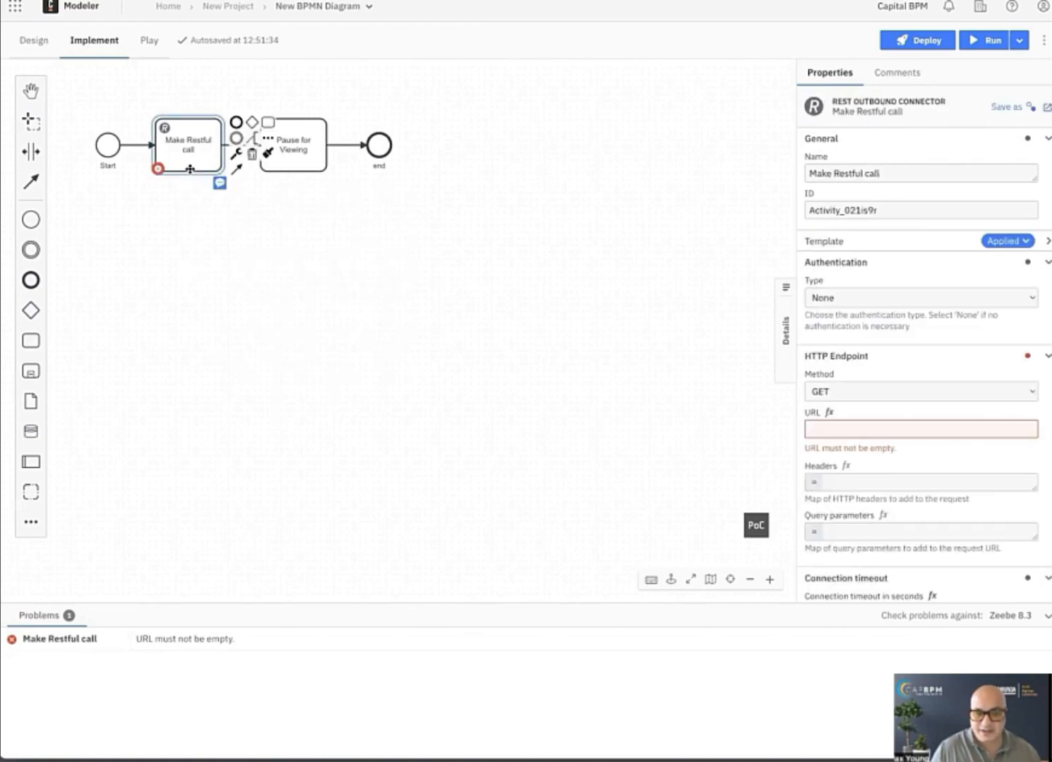
left_click(816, 429)
type("https://aa-config.service.capbpm.com/roles?size=2")
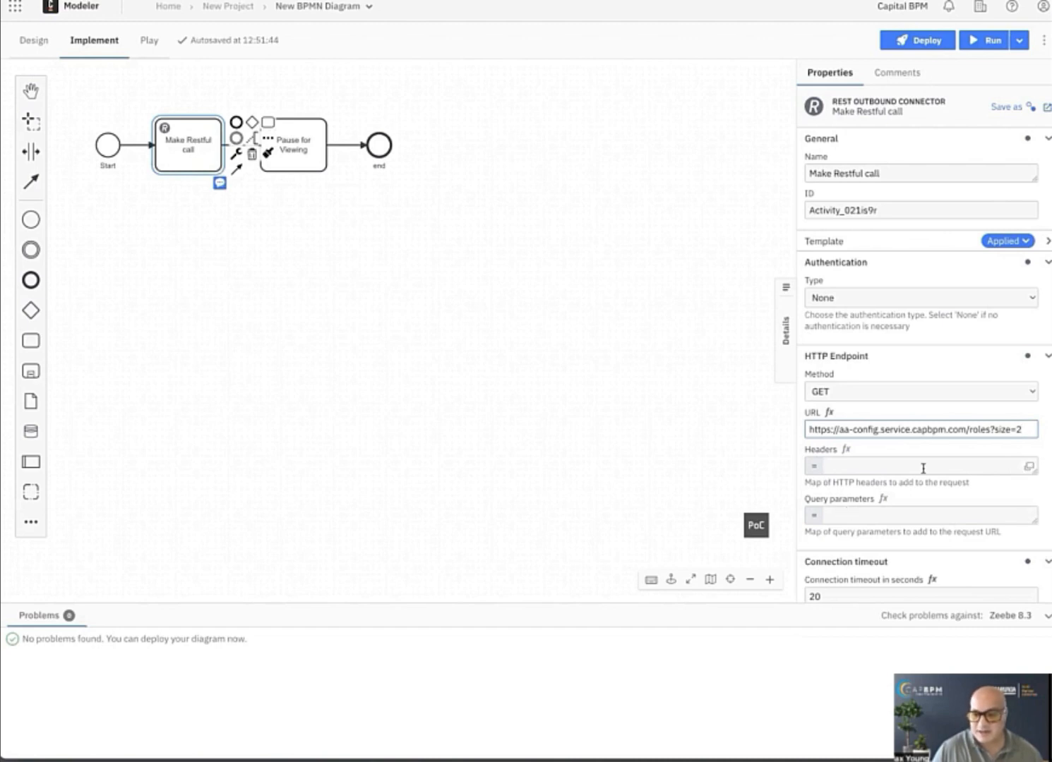
scroll(871, 495, "down", 2)
scroll(871, 495, "down", 5)
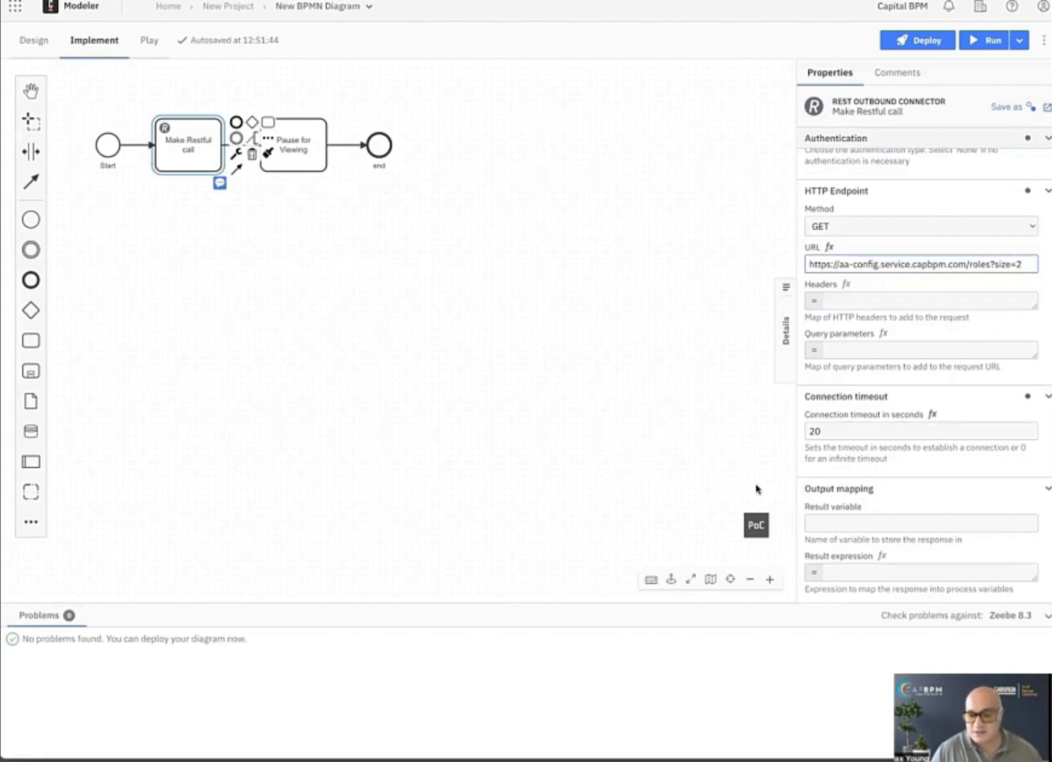
left_click(539, 420)
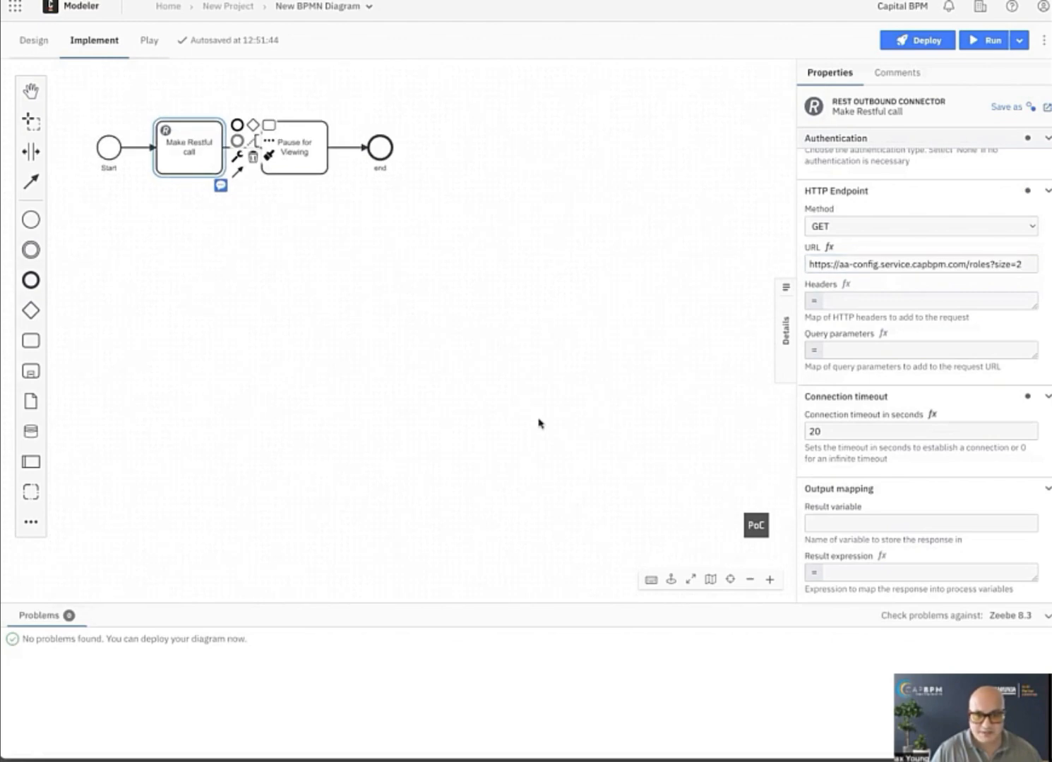
left_click(211, 143)
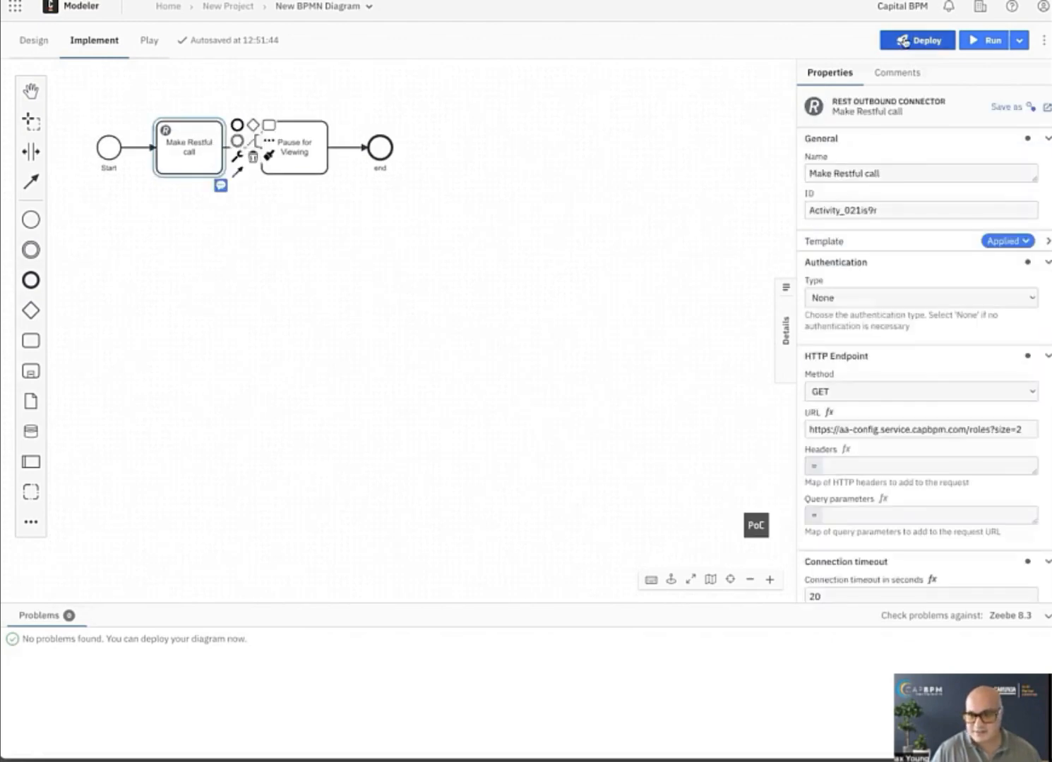
left_click(917, 40)
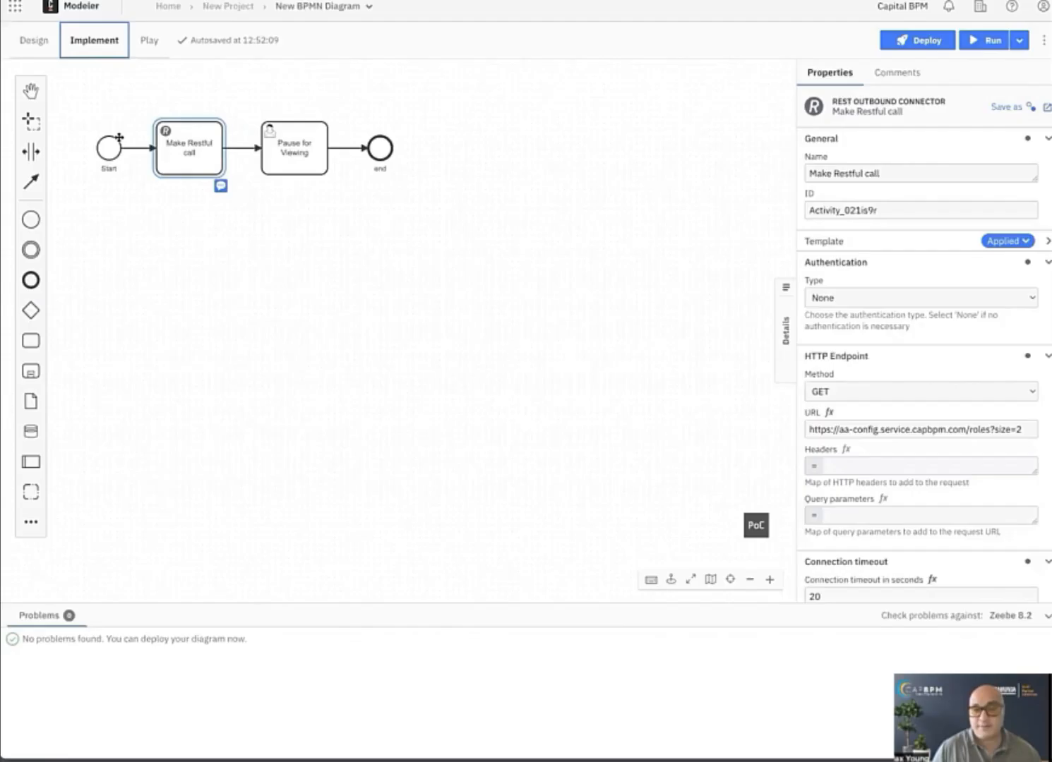
Rename the BPMN diagram as HttpCallerSandboxProcess.
left_click(312, 9)
left_click(289, 88)
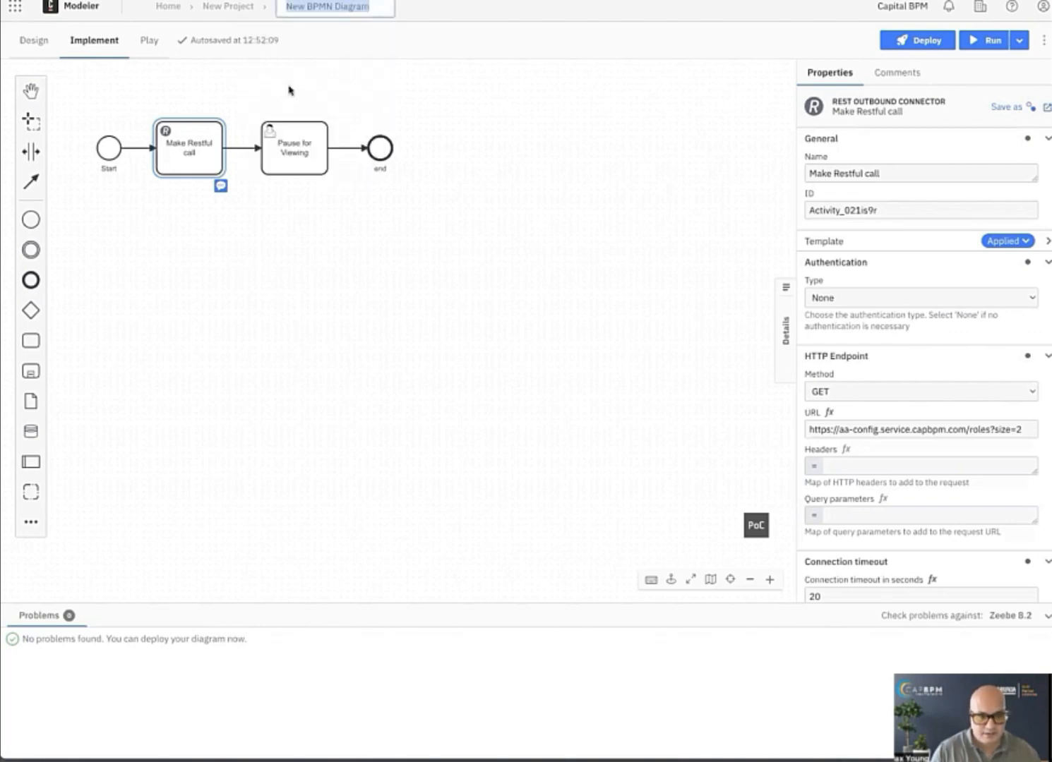
type("HttpCallerSandboxPr")
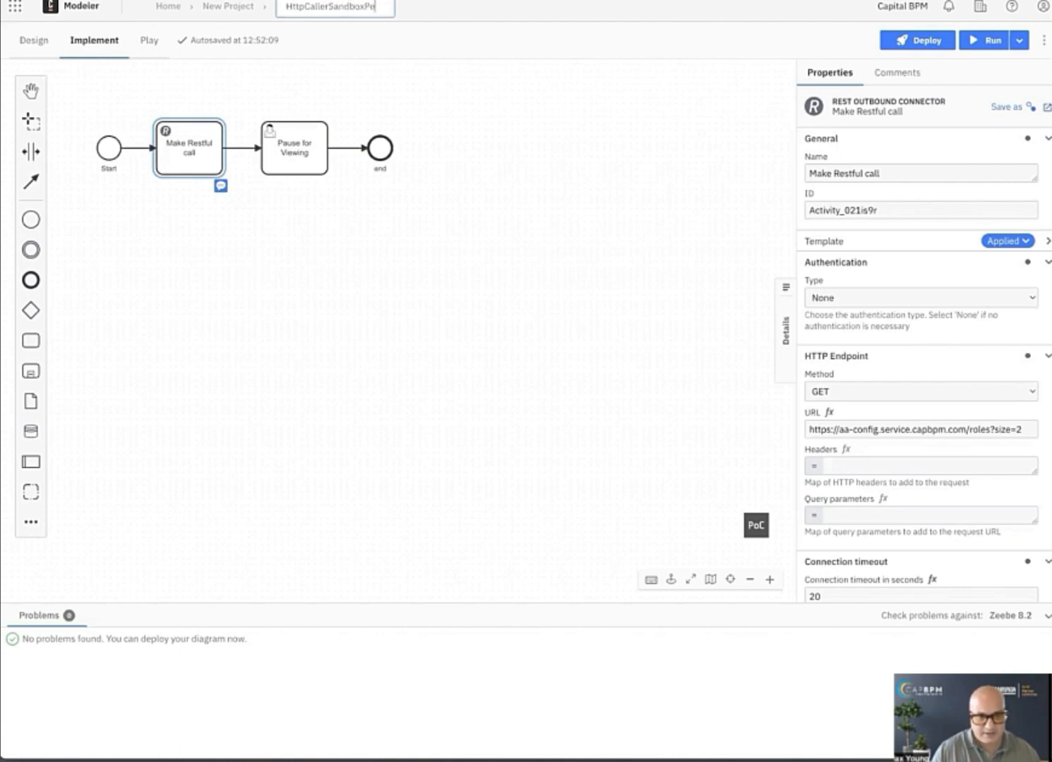
type("oce")
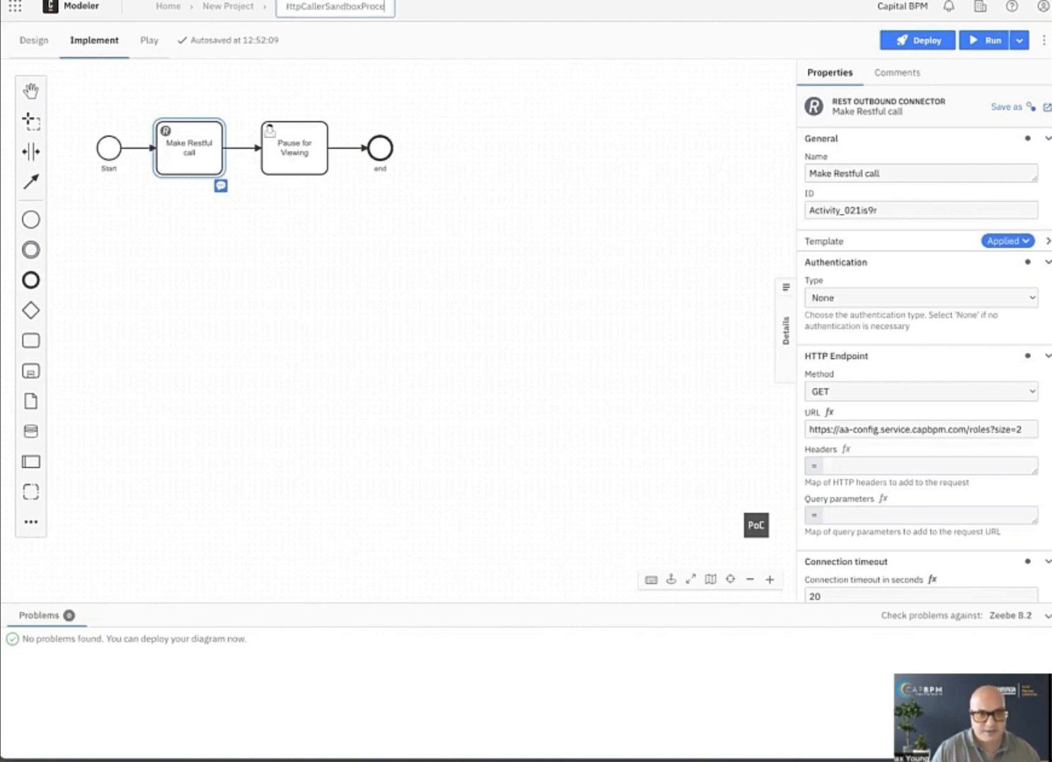
type("ss")
key("Return")
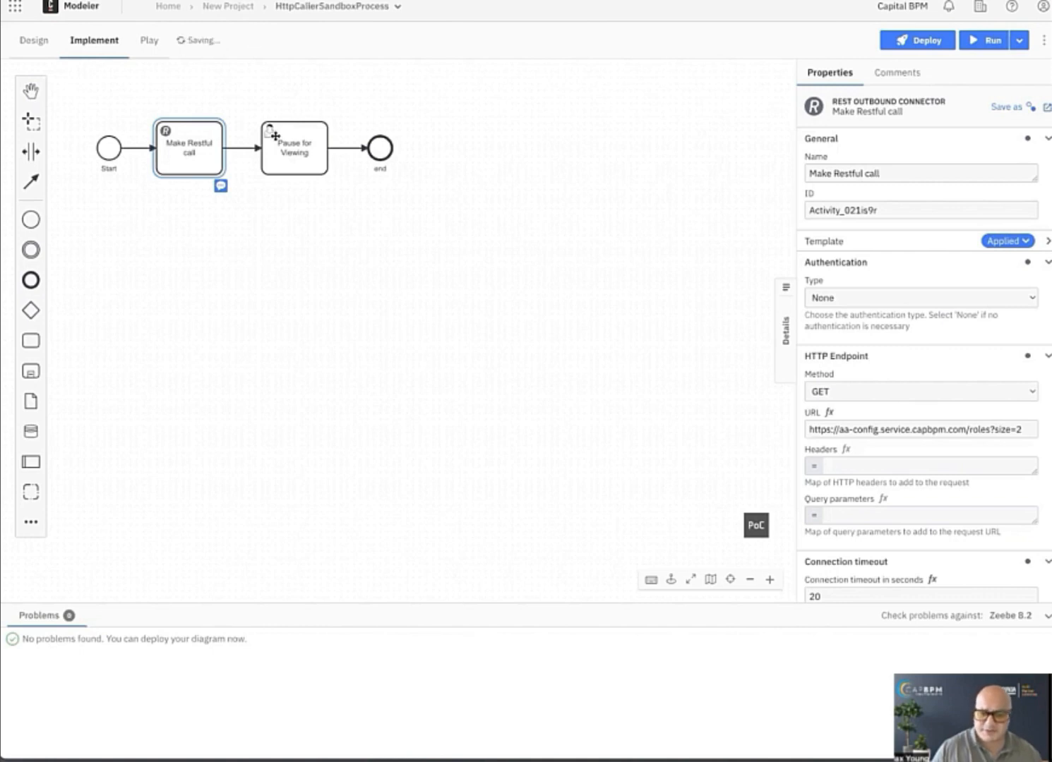
Deploy the HttpCallerSandboxProcess diagram and start a process instance of it.
left_click(219, 211)
left_click(202, 162)
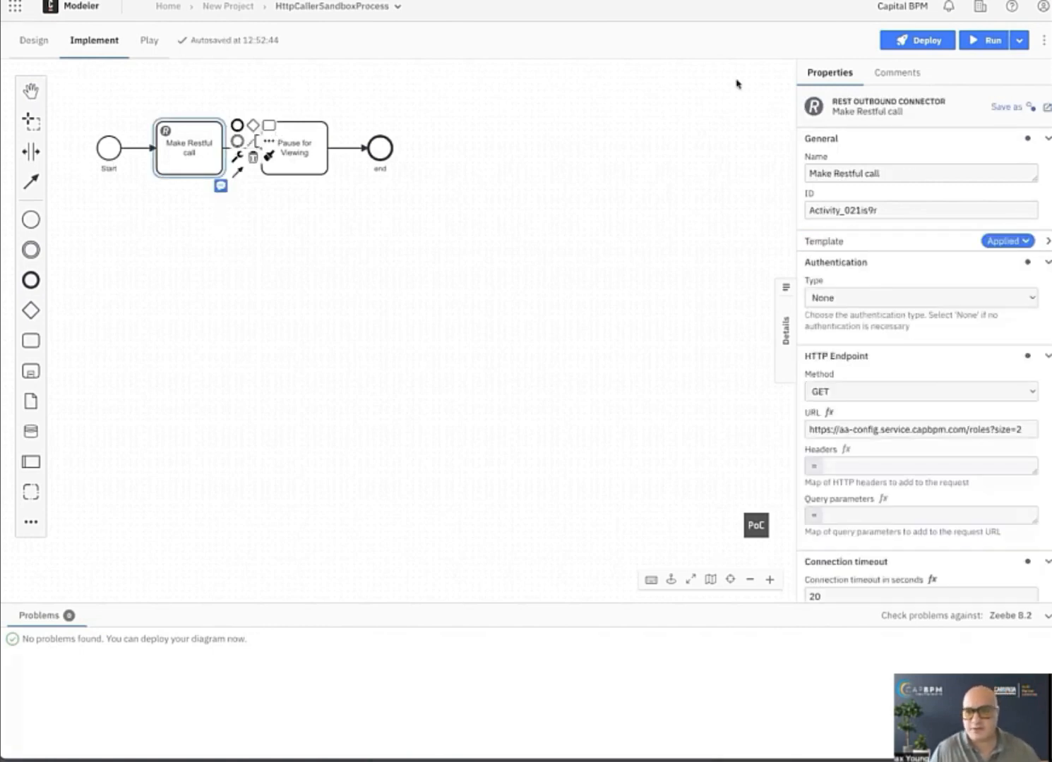
left_click(919, 40)
left_click(729, 490)
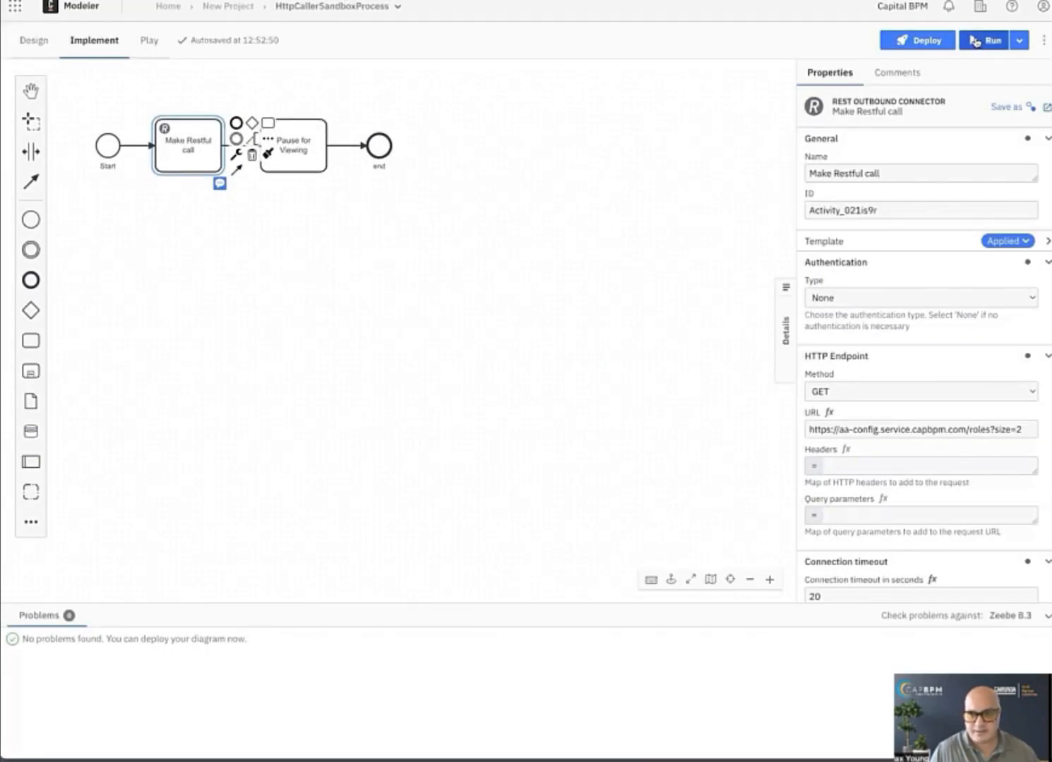
left_click(986, 41)
left_click(734, 510)
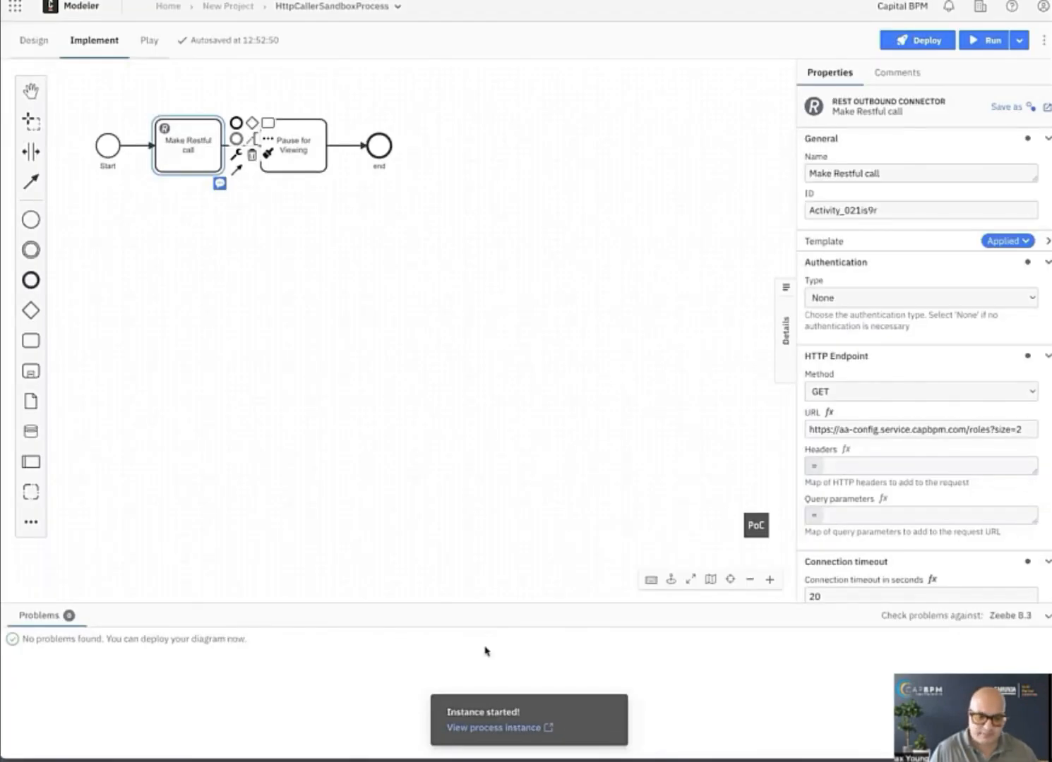
View the started process instance in Operate and examine the variables, input mappings and output mappings of "Make Restful call".
left_click(500, 728)
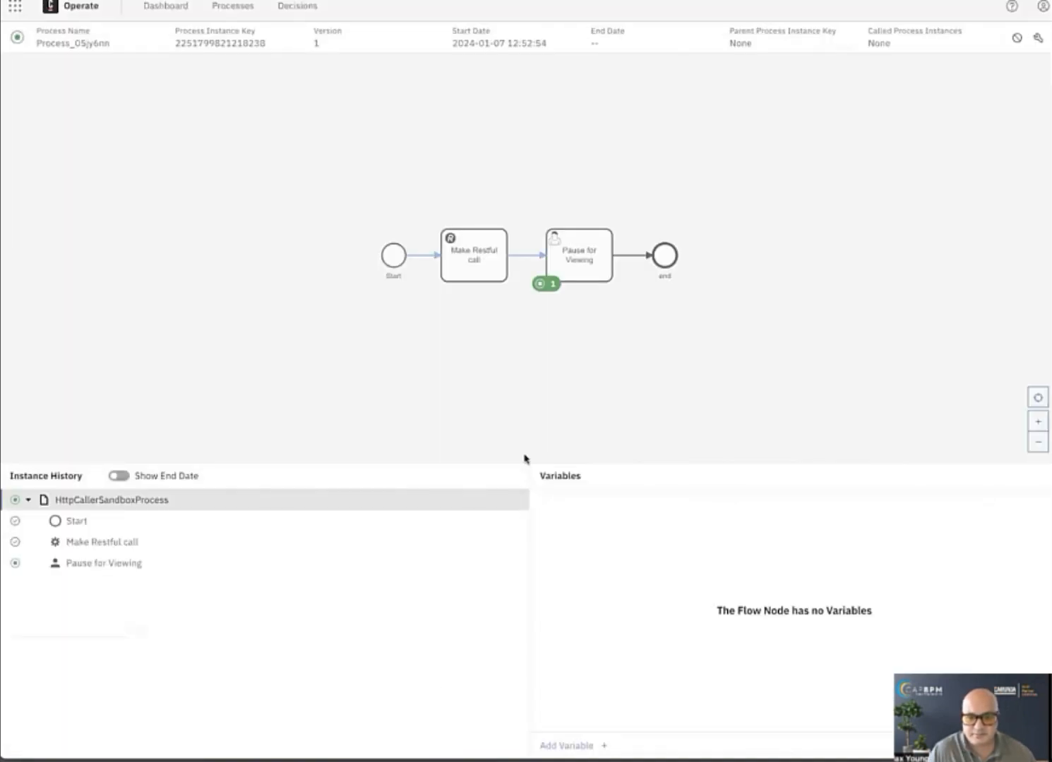
left_click(152, 502)
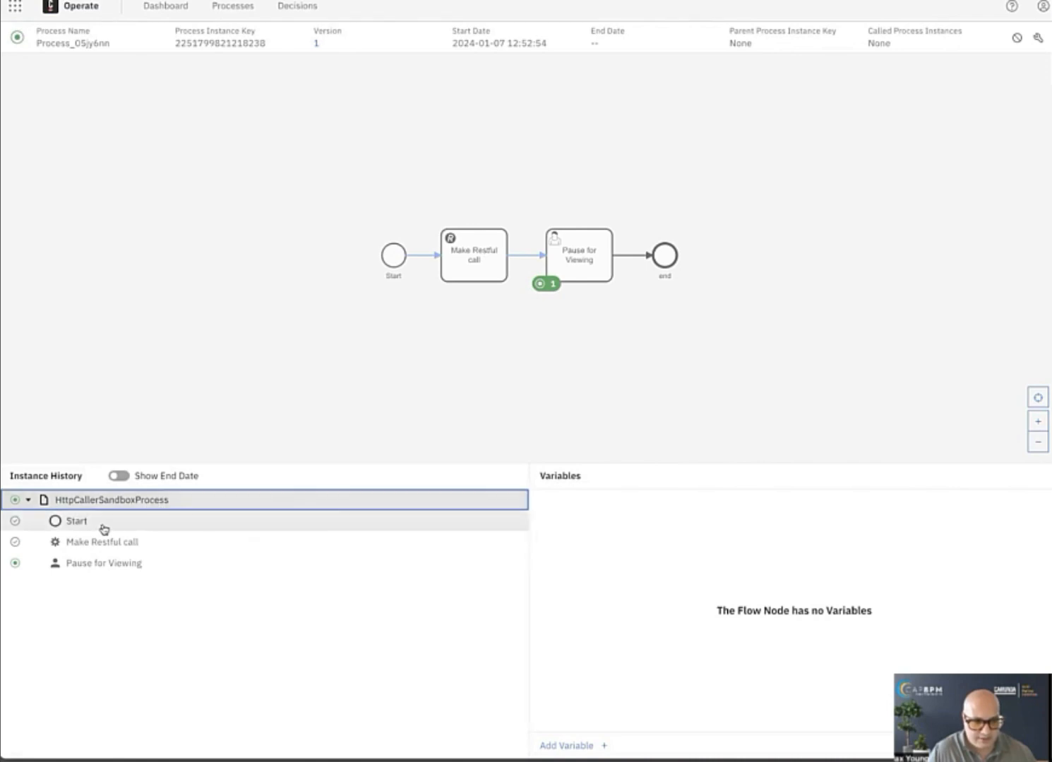
left_click(103, 528)
left_click(104, 542)
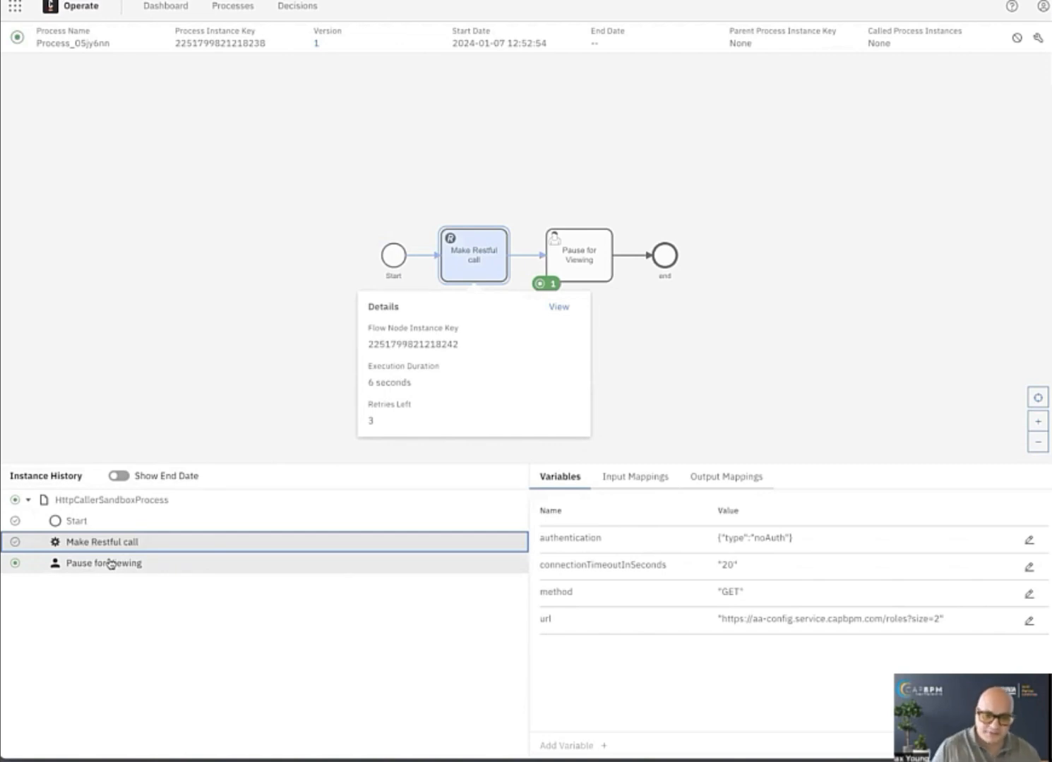
left_click(646, 480)
left_click(728, 481)
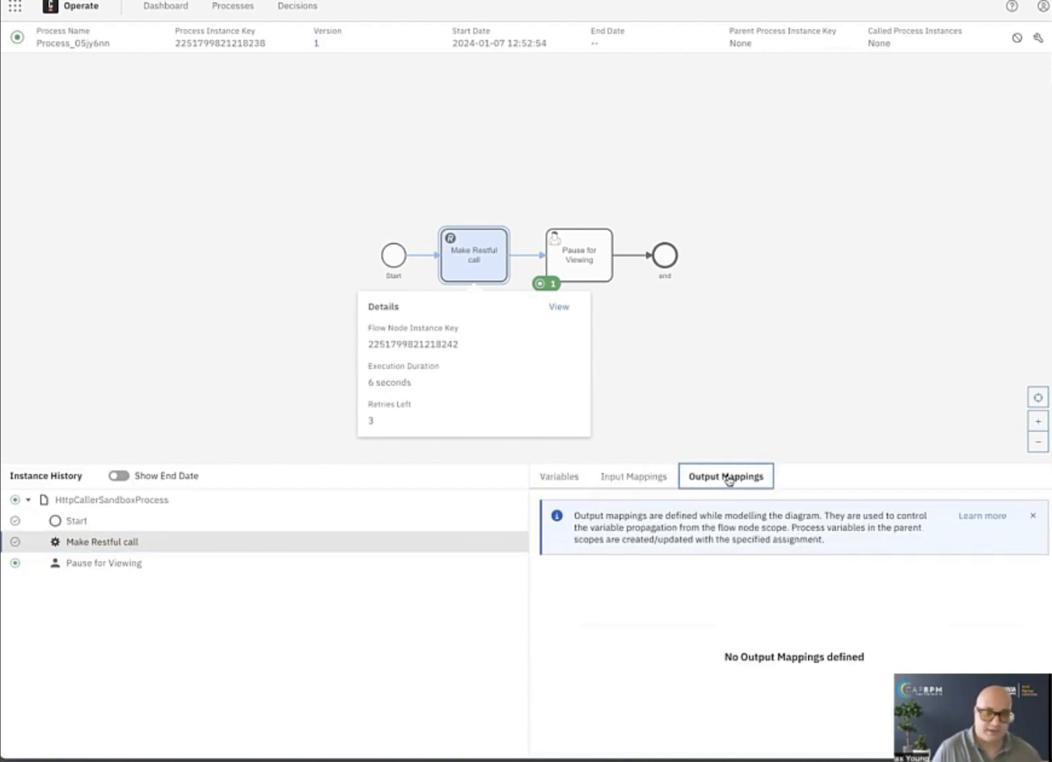
scroll(879, 282, "down", 1)
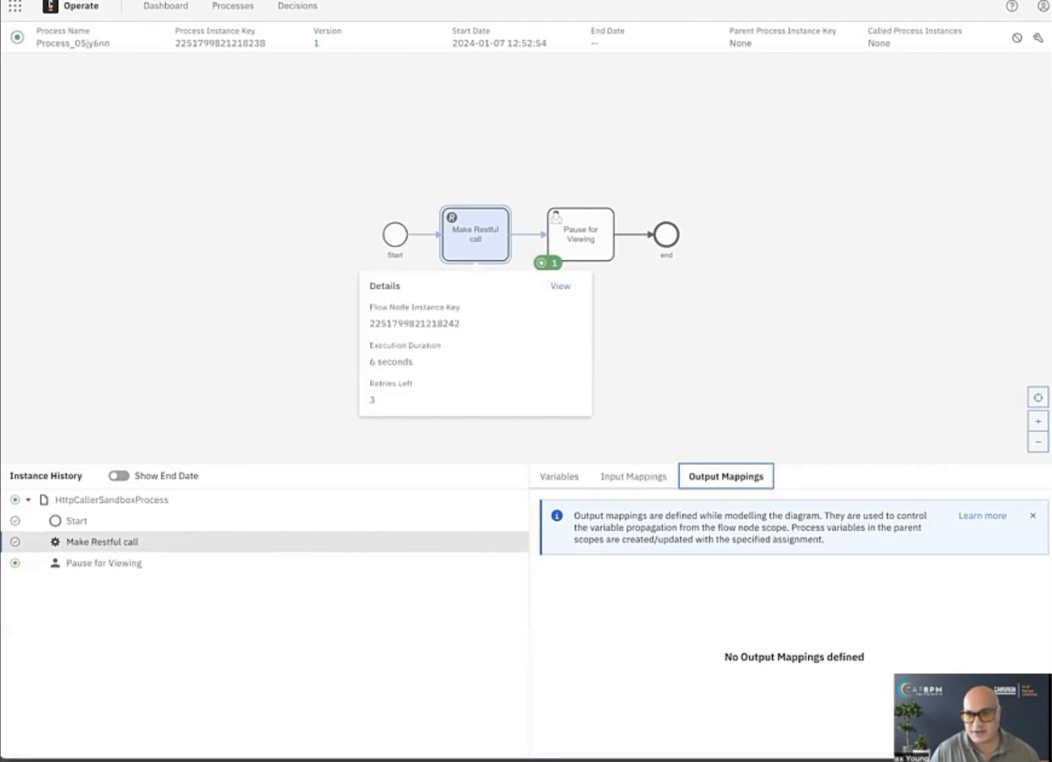
Switch back to Modeler and set the output mapping's result variable of "Make Restful call" to myResponse.
left_click(805, 2)
scroll(308, 274, "right", 1)
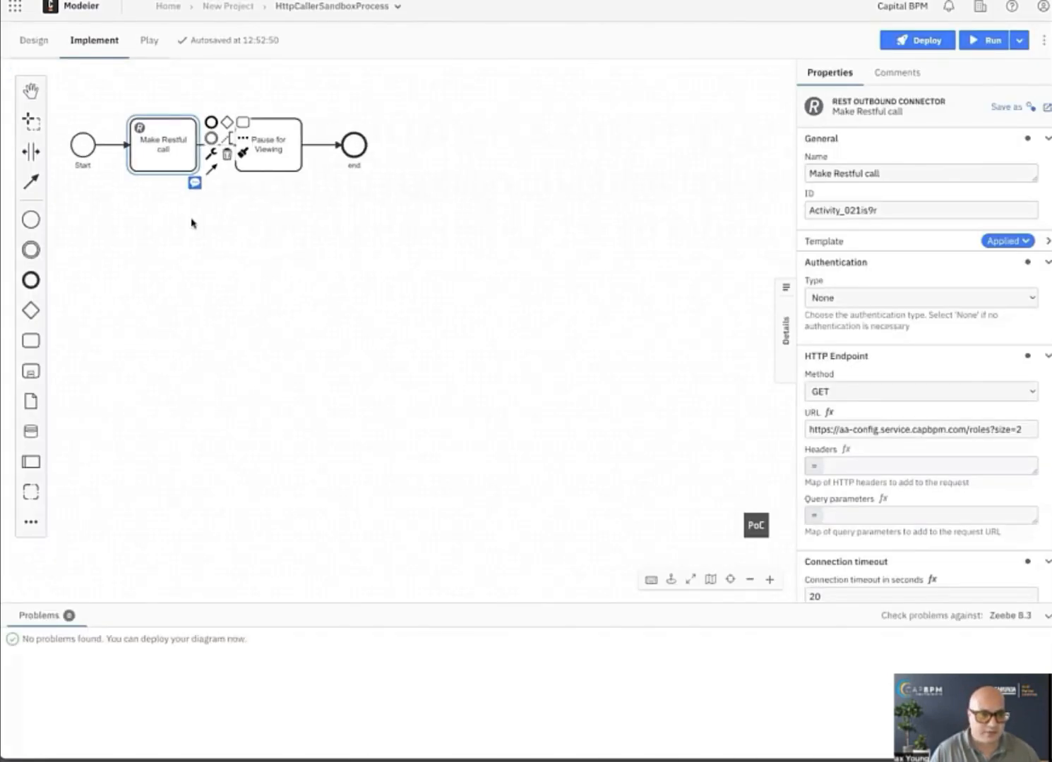
left_click(156, 177)
left_click(155, 159)
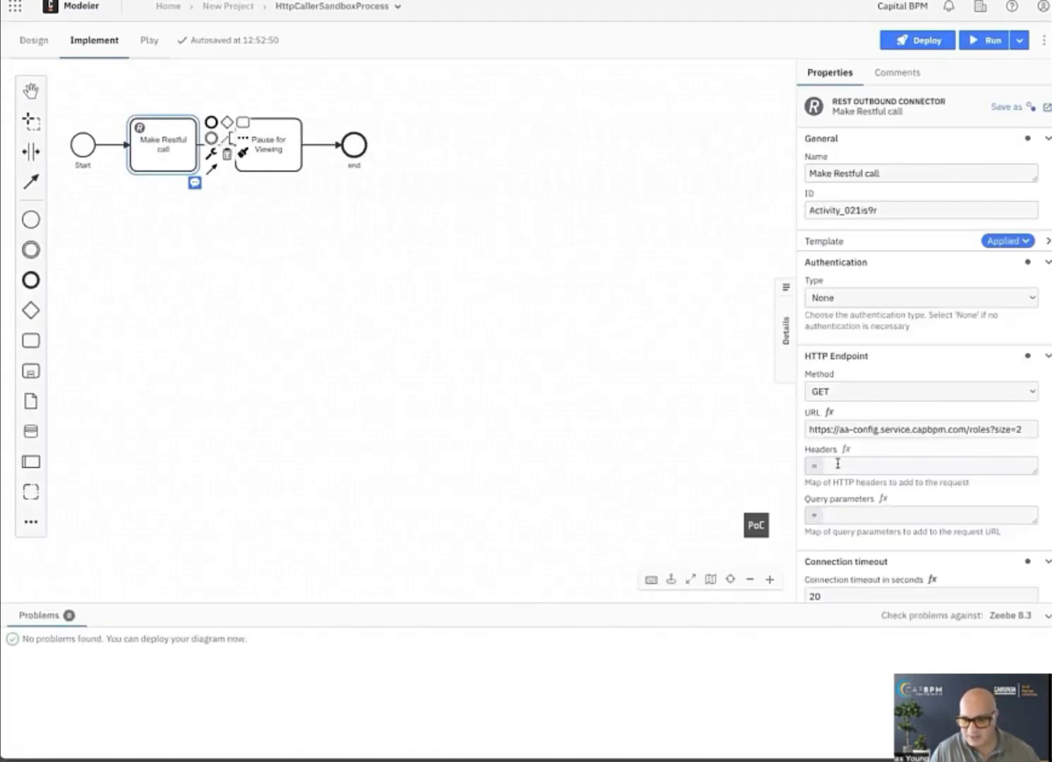
scroll(847, 494, "down", 3)
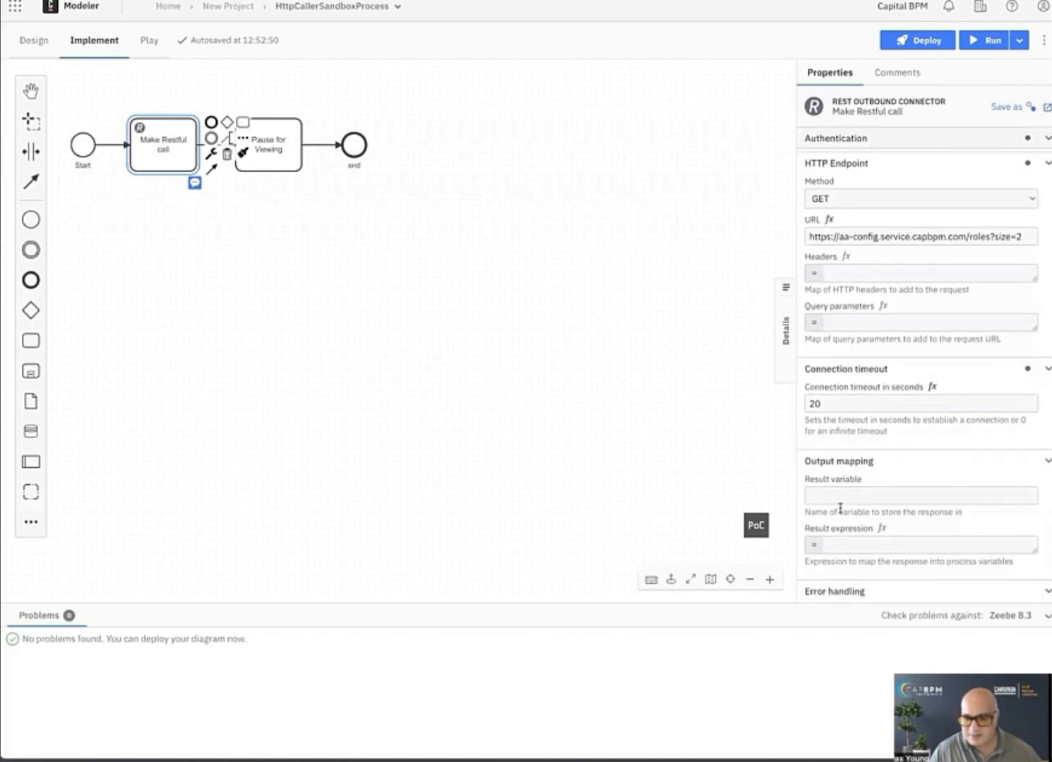
left_click(828, 485)
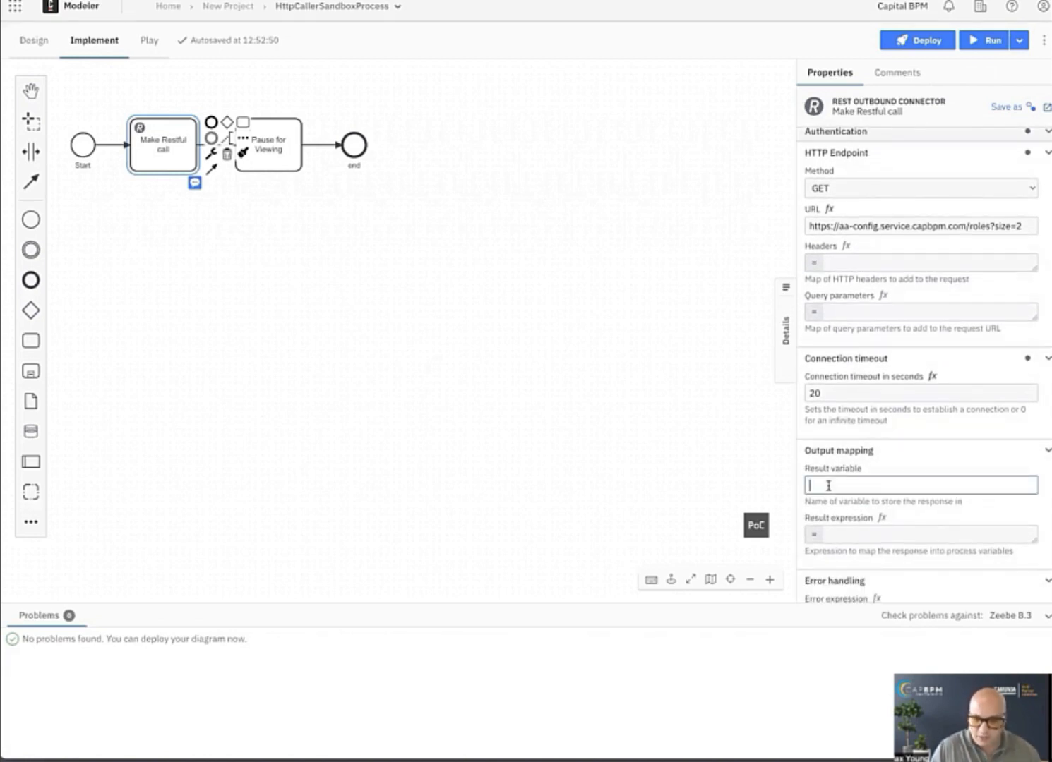
type("my")
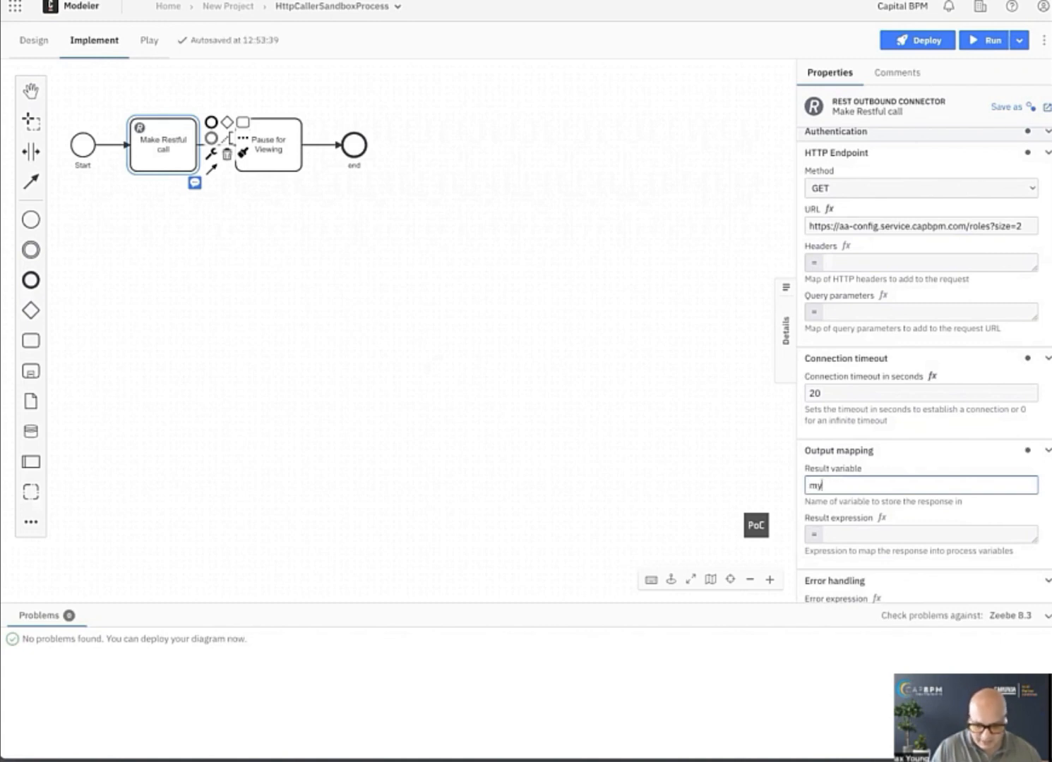
type("Repose")
key("BackSpace")
key("BackSpace")
key("BackSpace")
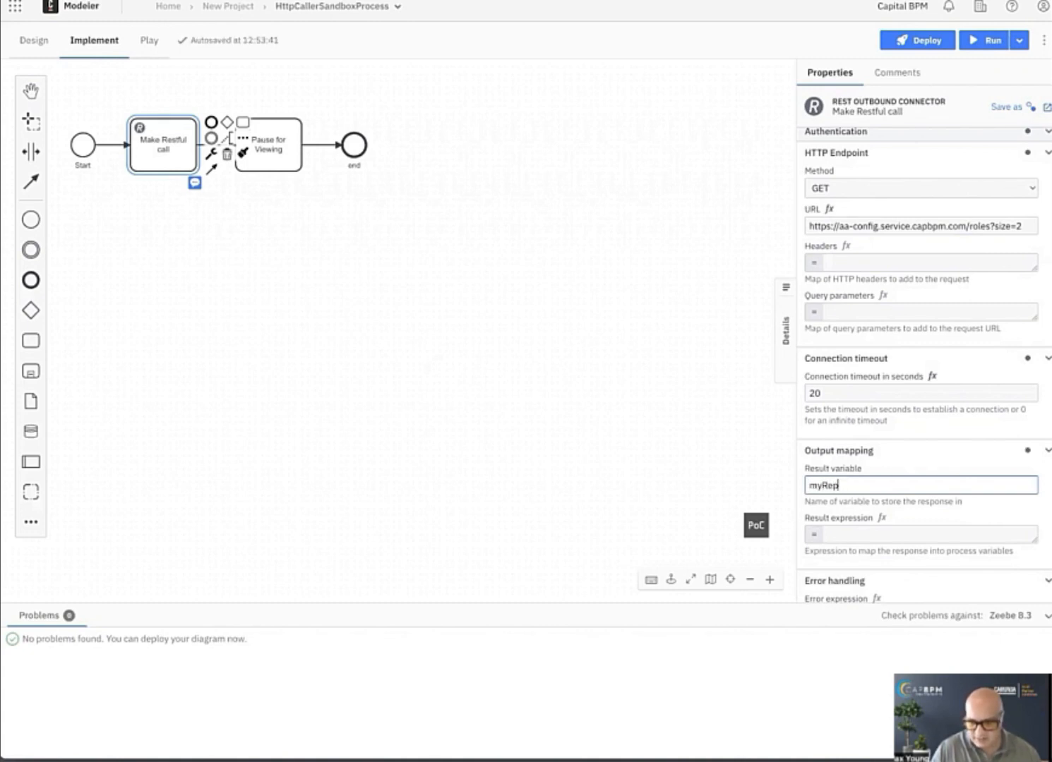
type("onse")
key("BackSpace")
key("BackSpace")
key("BackSpace")
type("se")
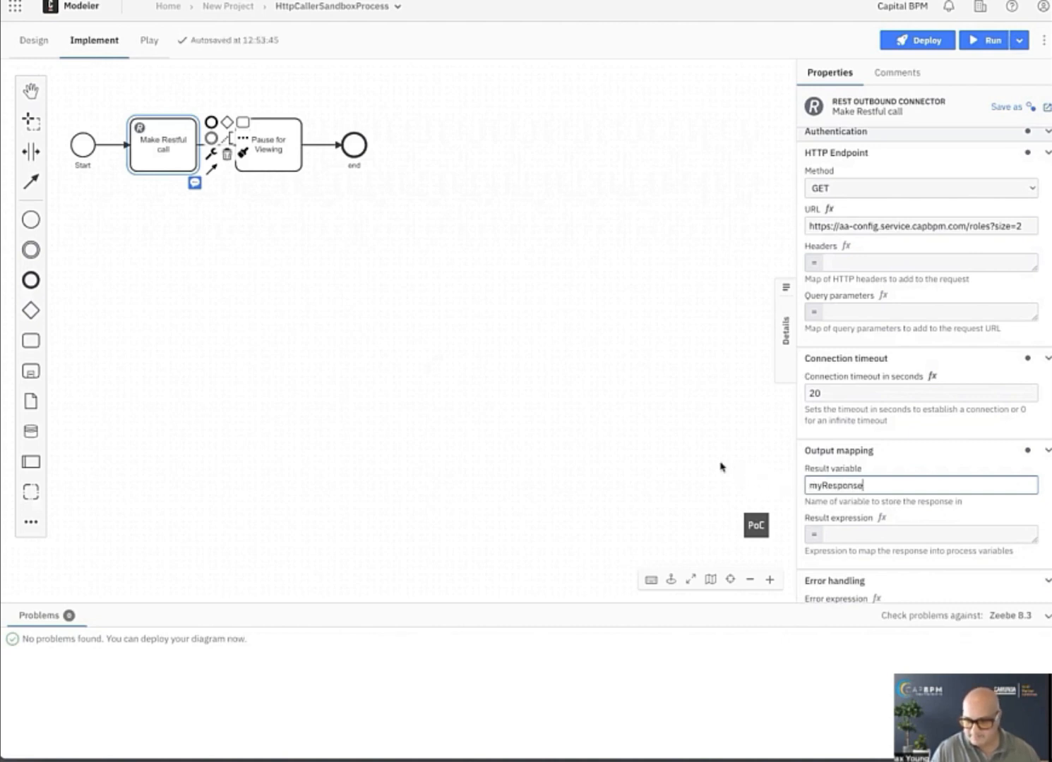
left_click(738, 235)
Deploy the HttpCallerSandboxProcess diagram with the myResponse mapping to the dev.capbpm cluster and run an instance without extra variables.
left_click(917, 41)
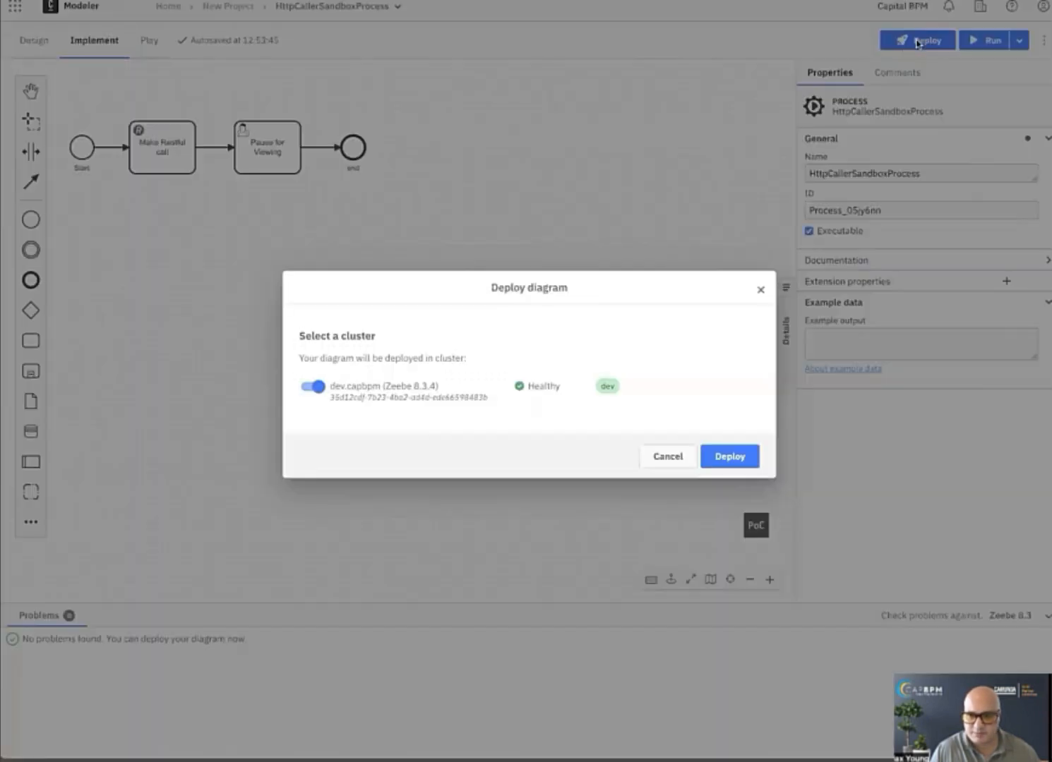
left_click(729, 457)
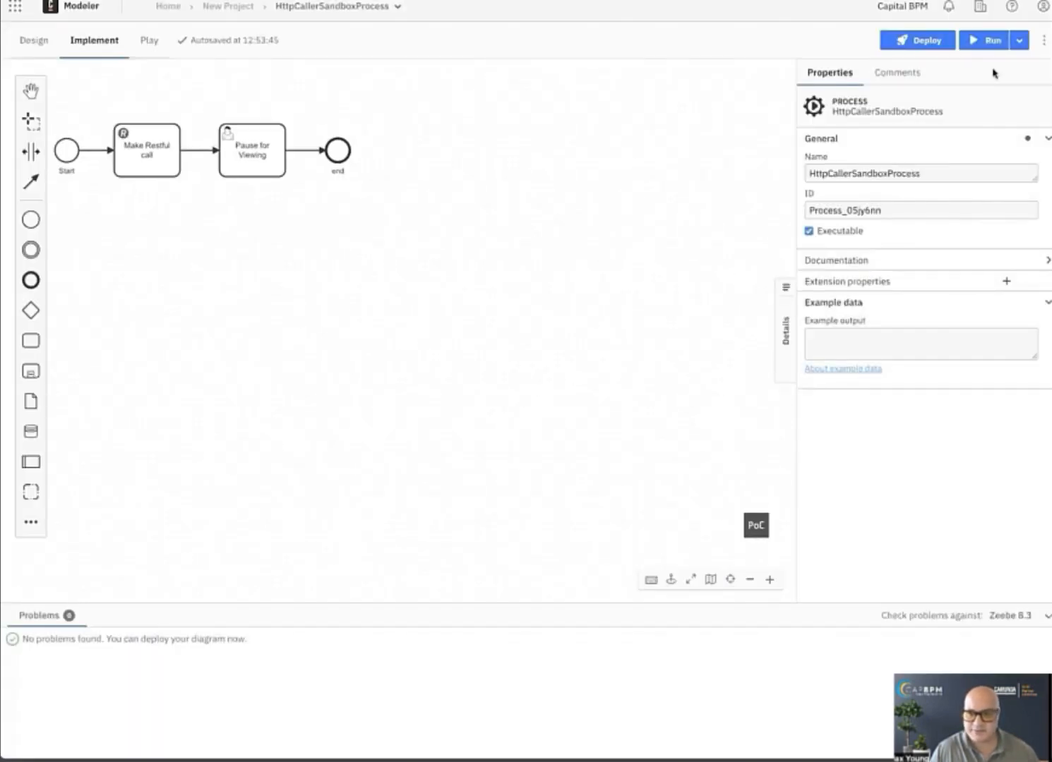
left_click(988, 40)
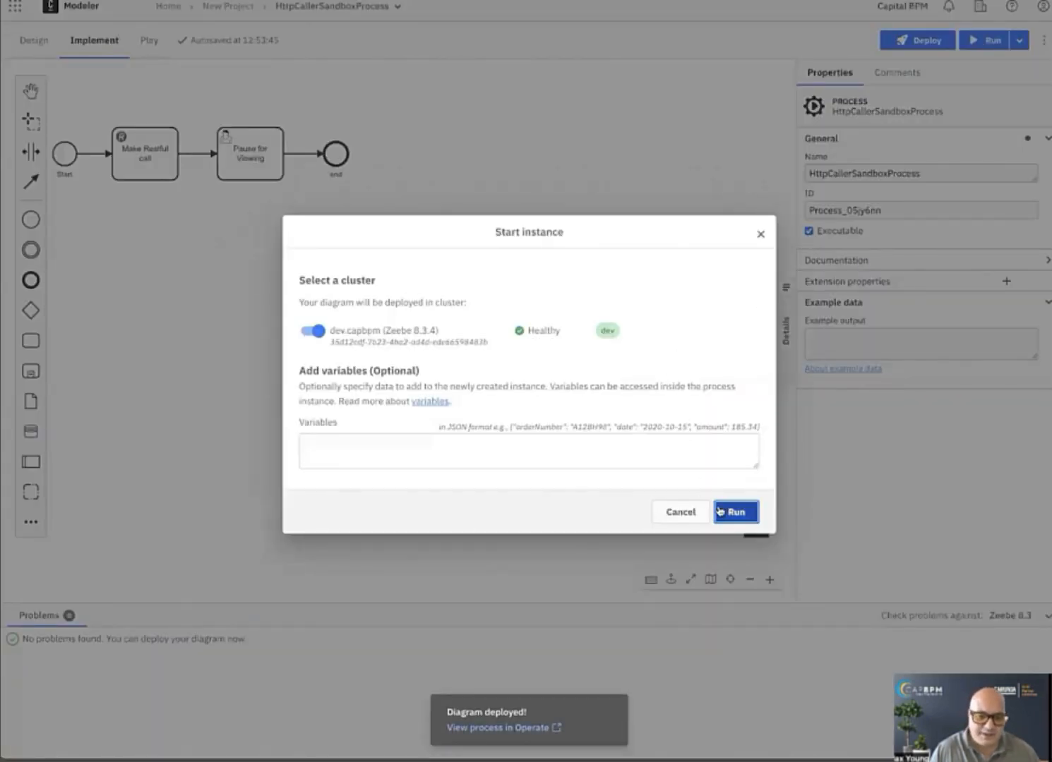
left_click(727, 512)
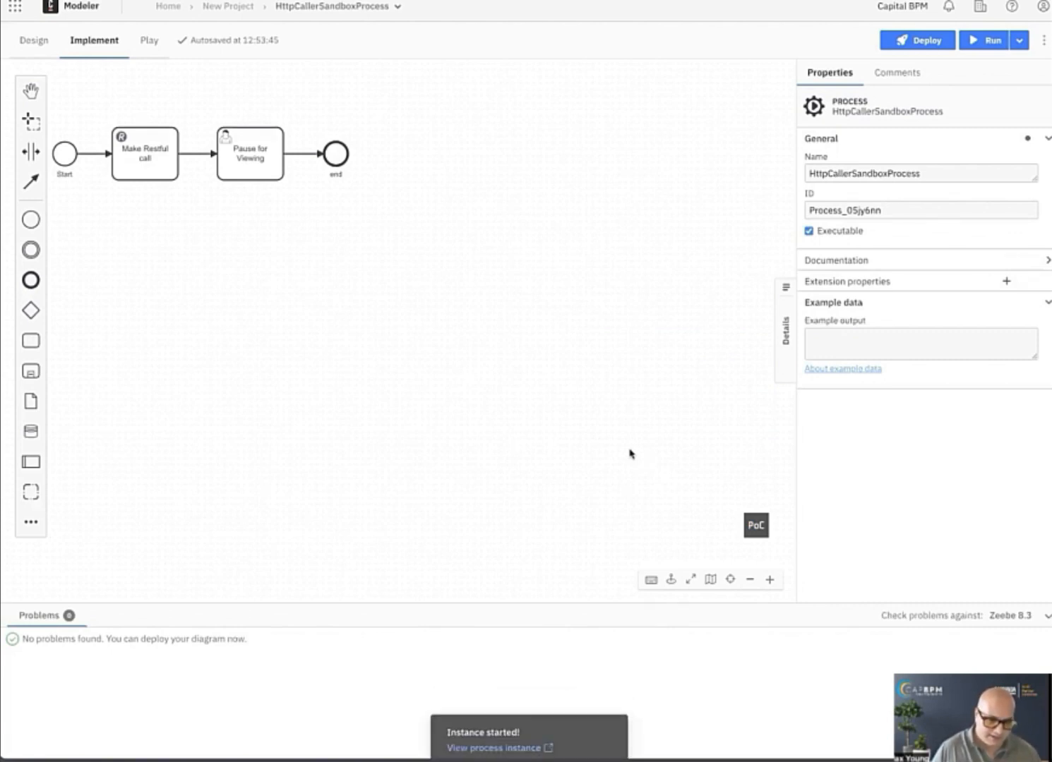
View the new process instance in Operate and examine the full JSON of the myResponse variable, closing it without changes.
left_click(492, 734)
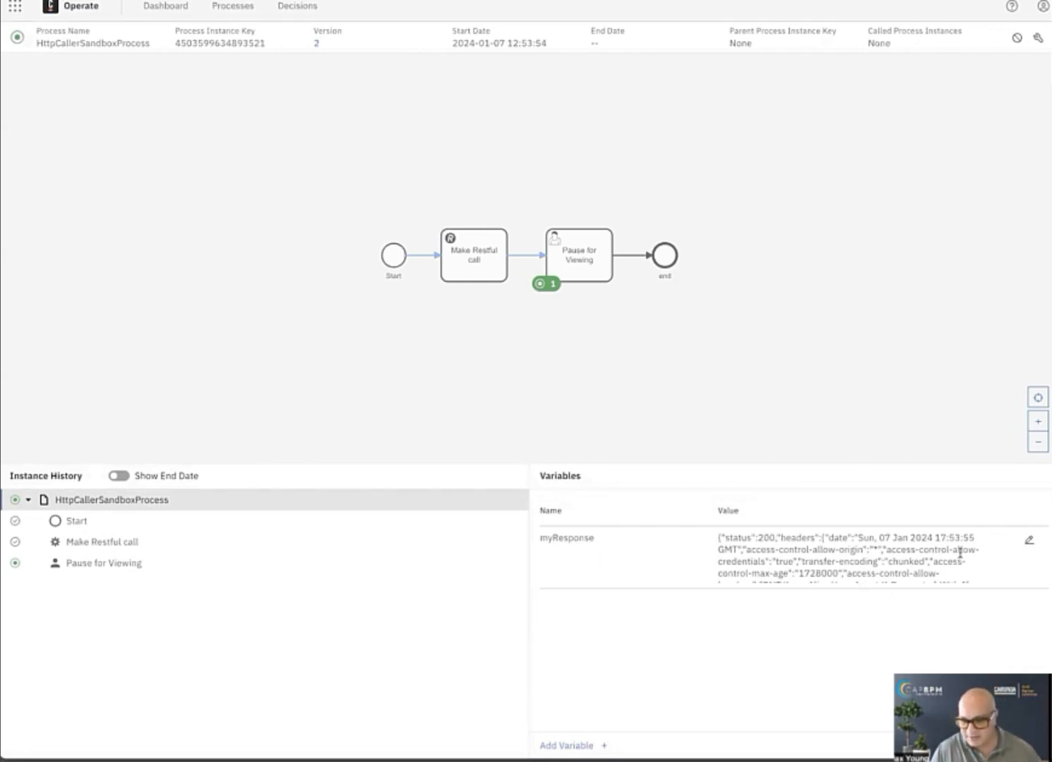
left_click(1029, 541)
left_click(977, 540)
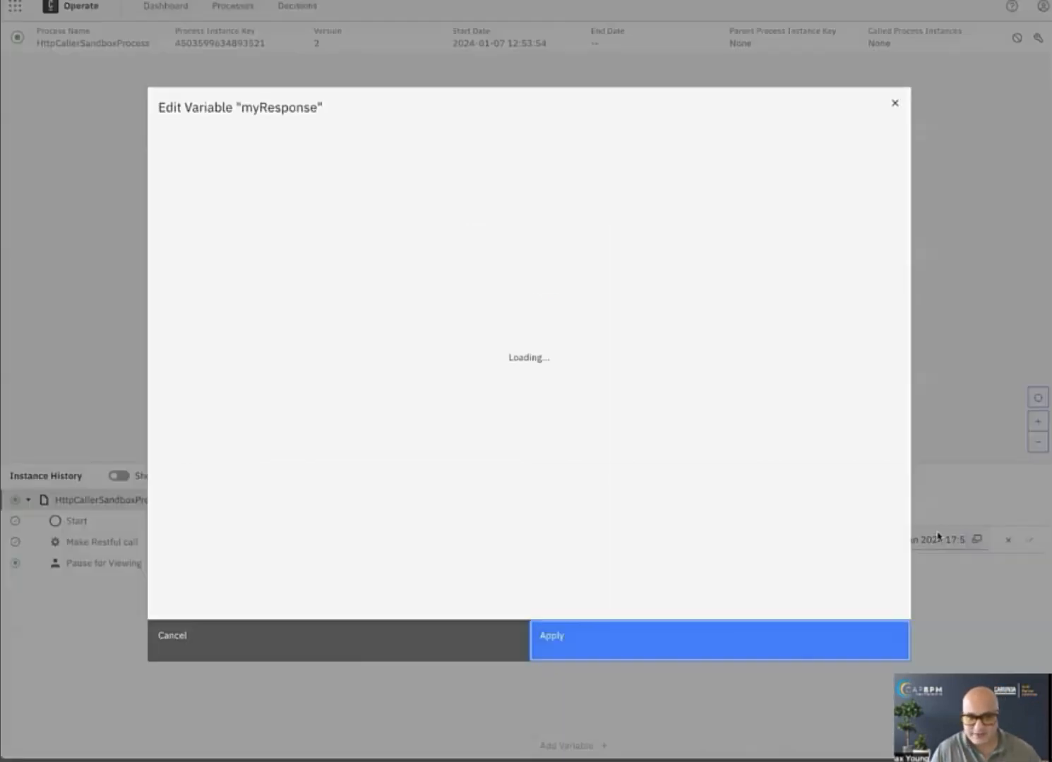
scroll(393, 390, "down", 3)
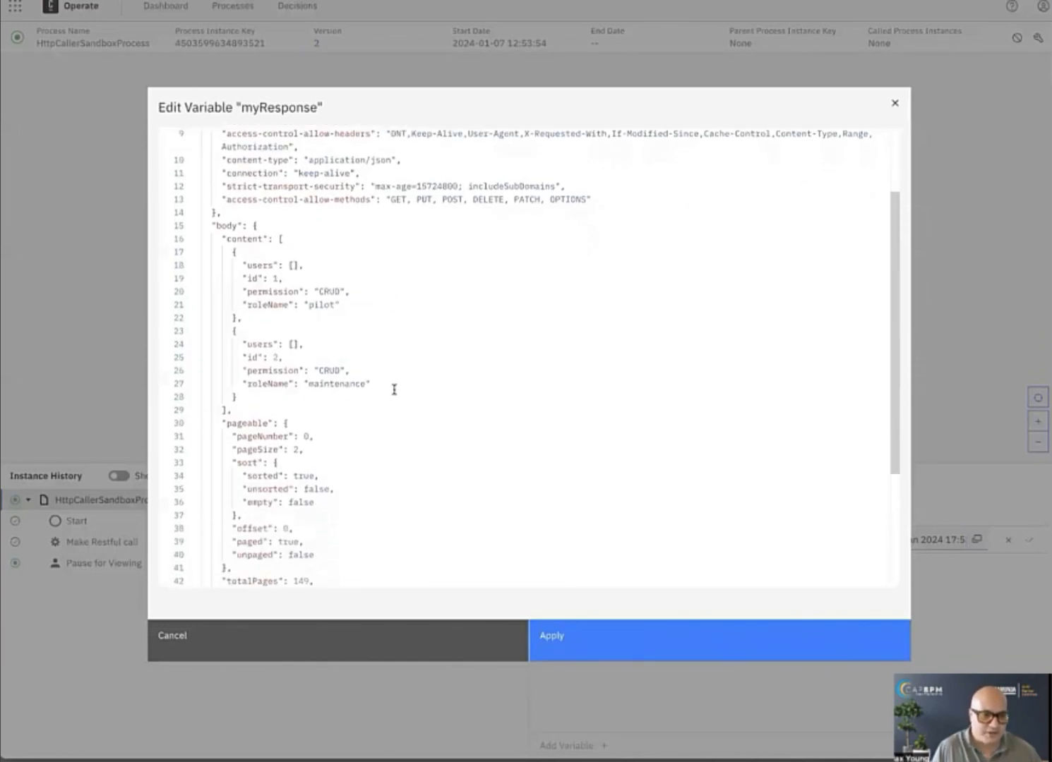
scroll(394, 390, "down", 5)
scroll(394, 392, "up", 8)
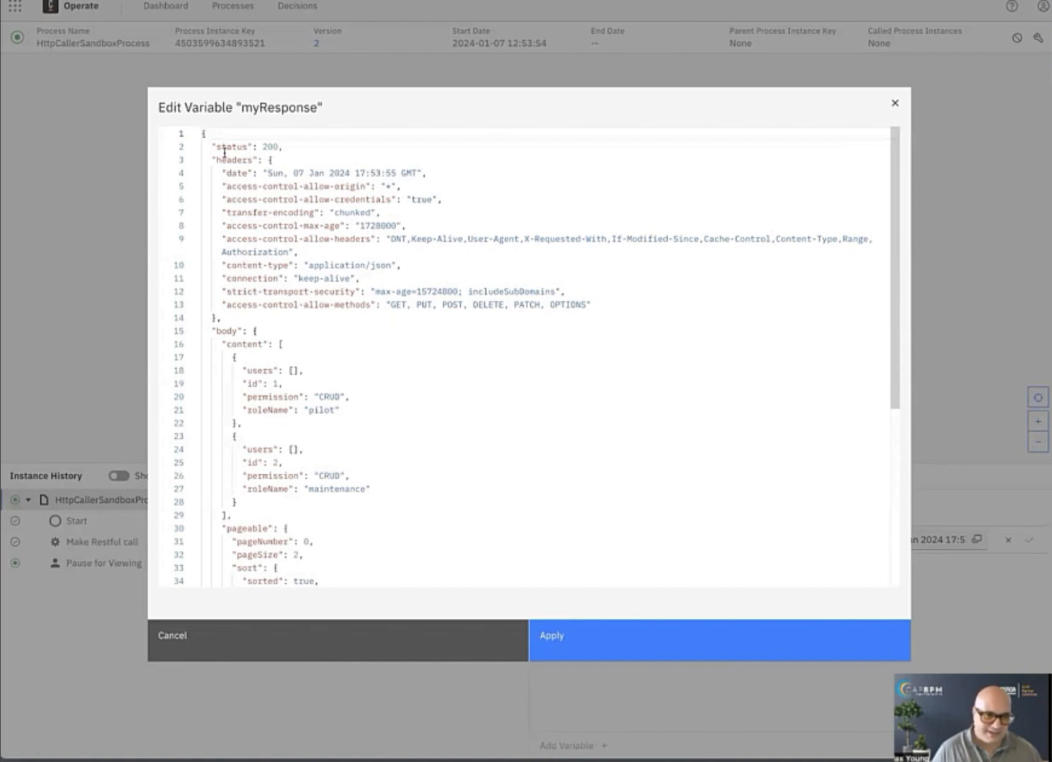
scroll(226, 149, "down", 1)
scroll(222, 261, "down", 5)
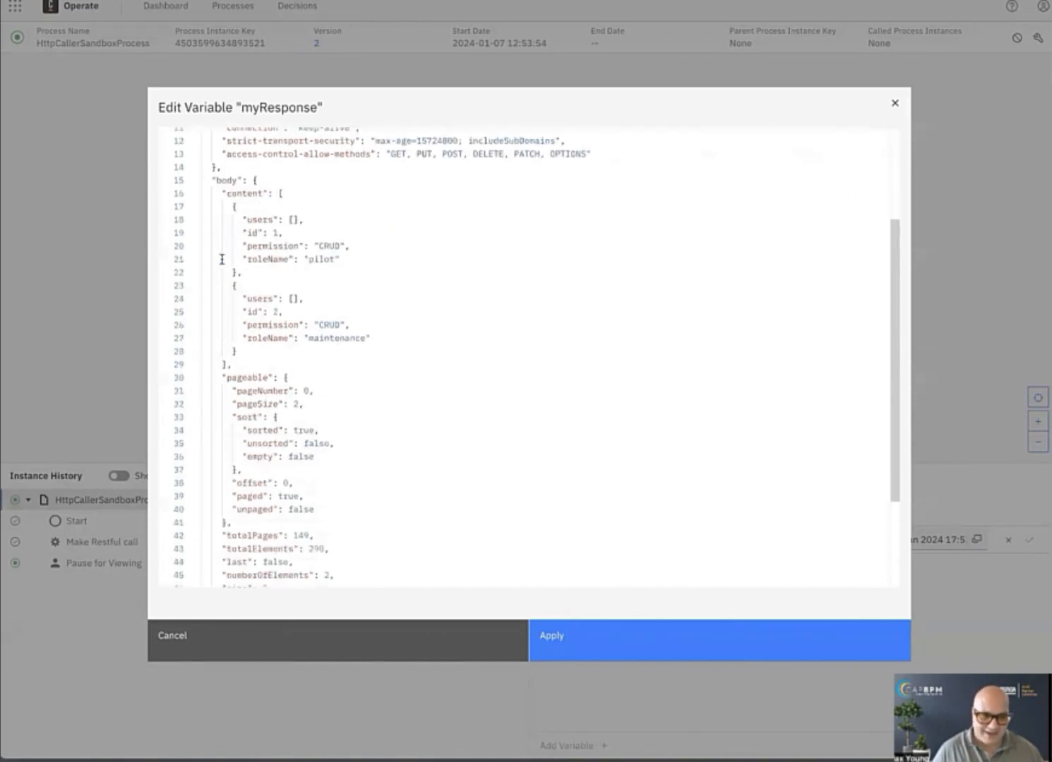
scroll(221, 260, "up", 5)
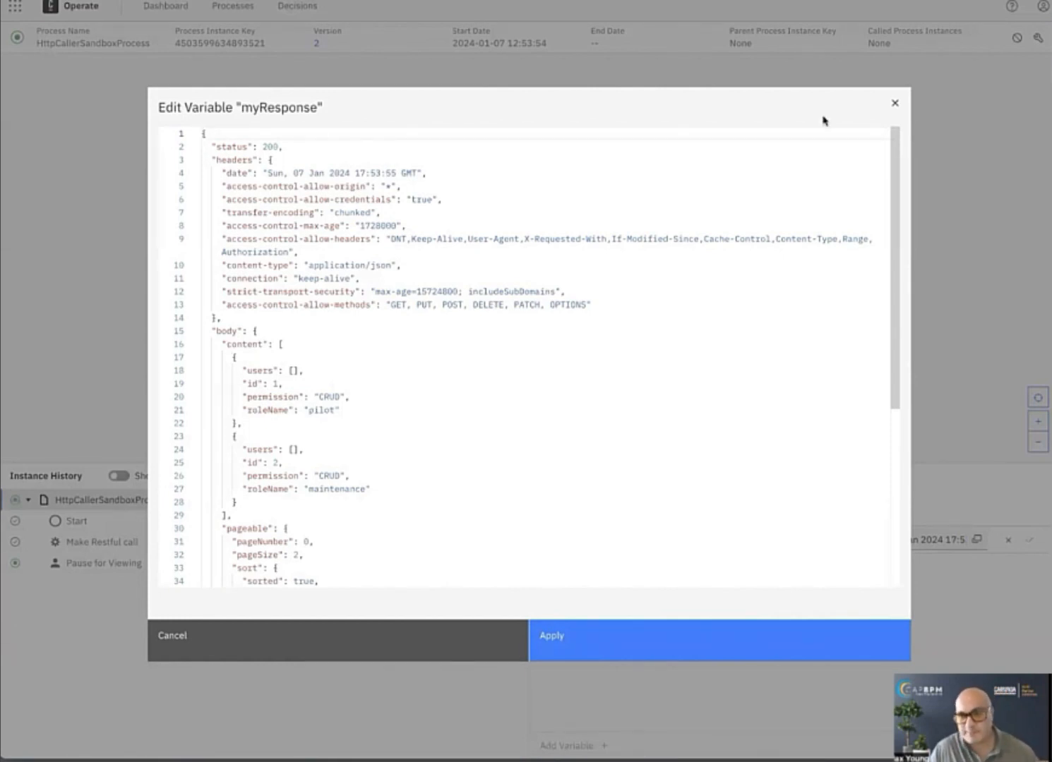
left_click(895, 104)
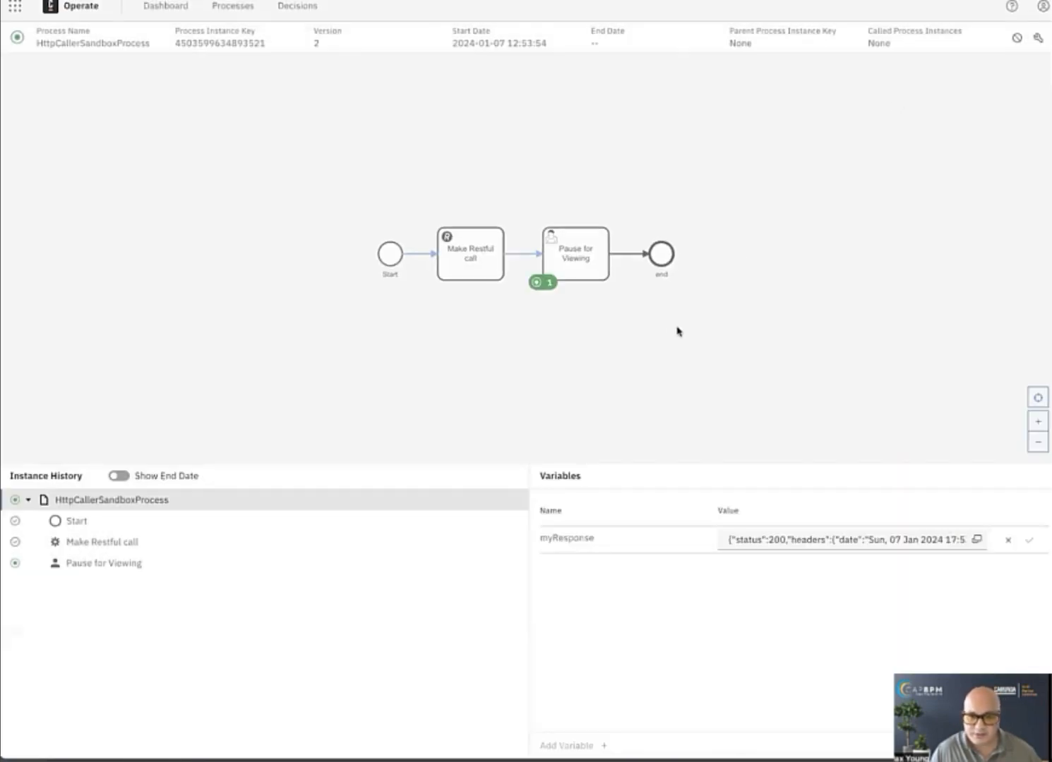
Return to Modeler and change the result variable of "Make Restful call" to myResponse.body.
left_click(452, 275)
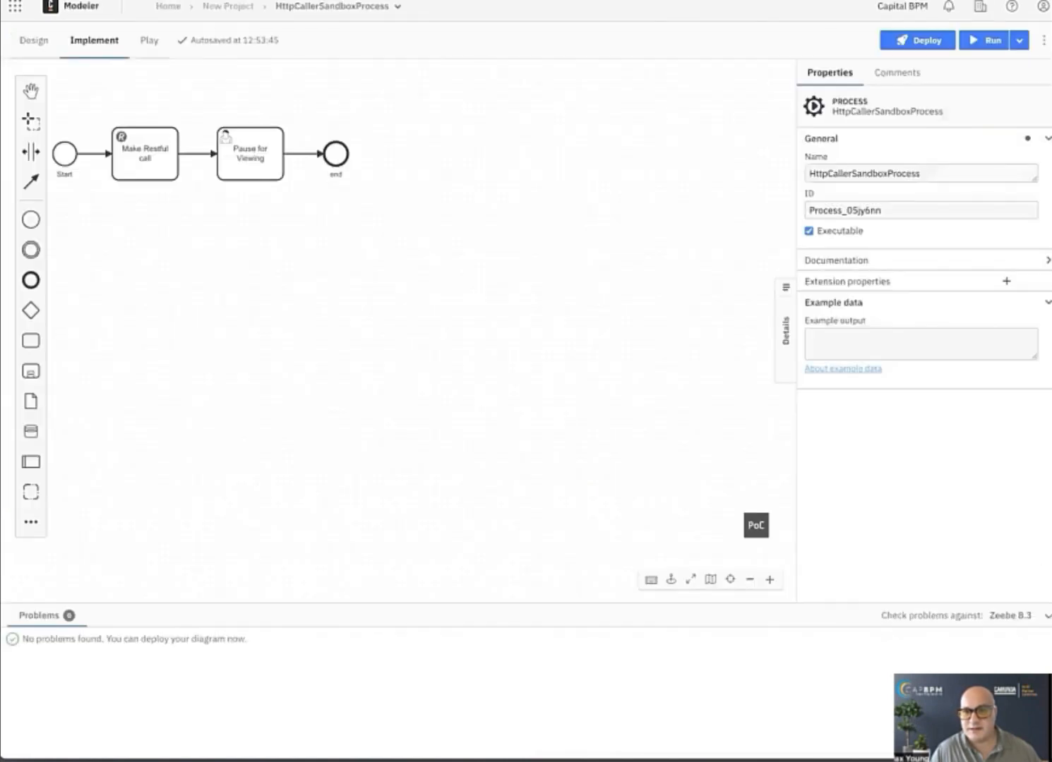
left_click(141, 175)
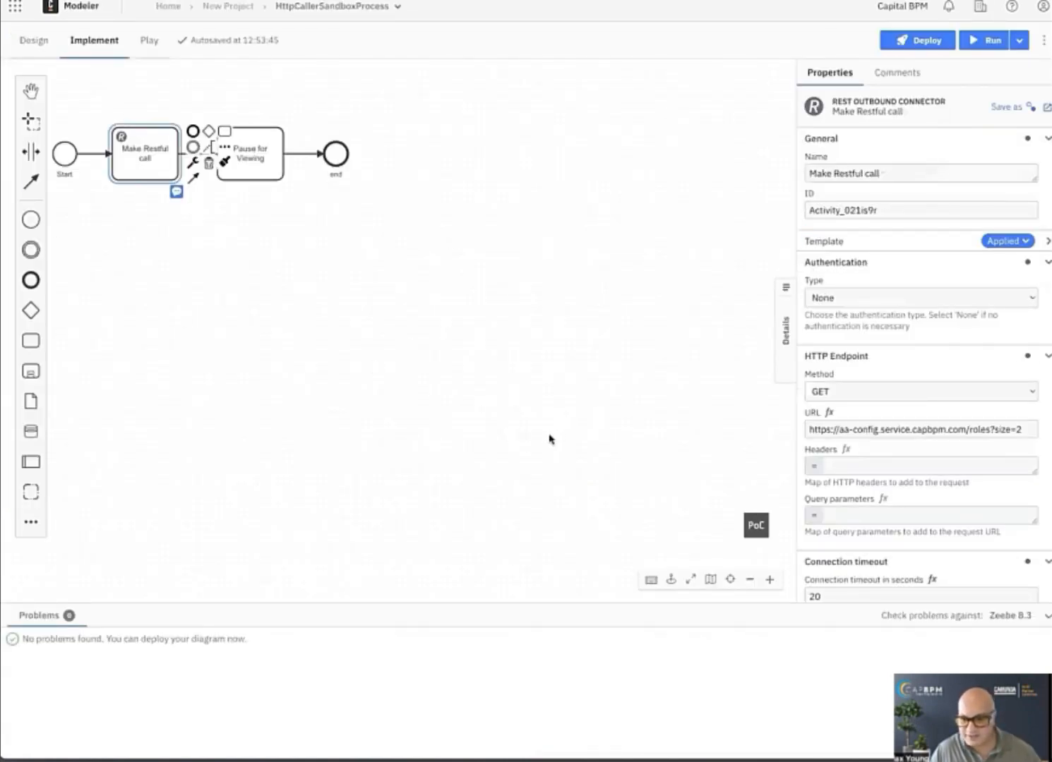
scroll(822, 448, "down", 3)
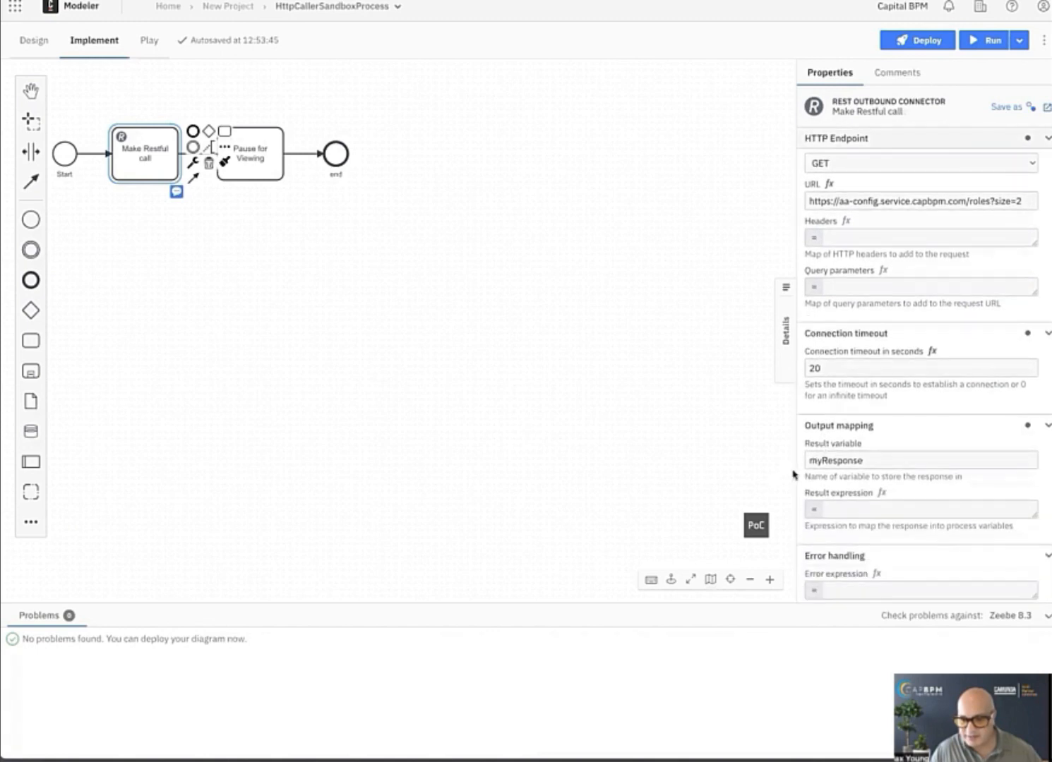
left_click(891, 459)
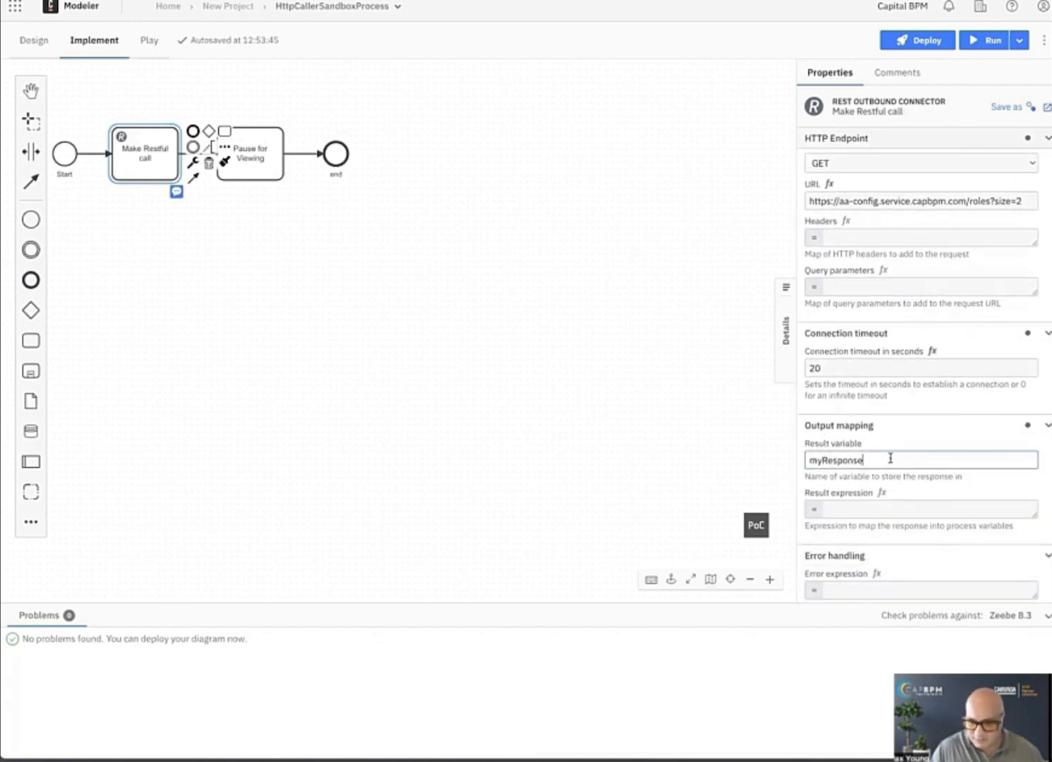
type(".body")
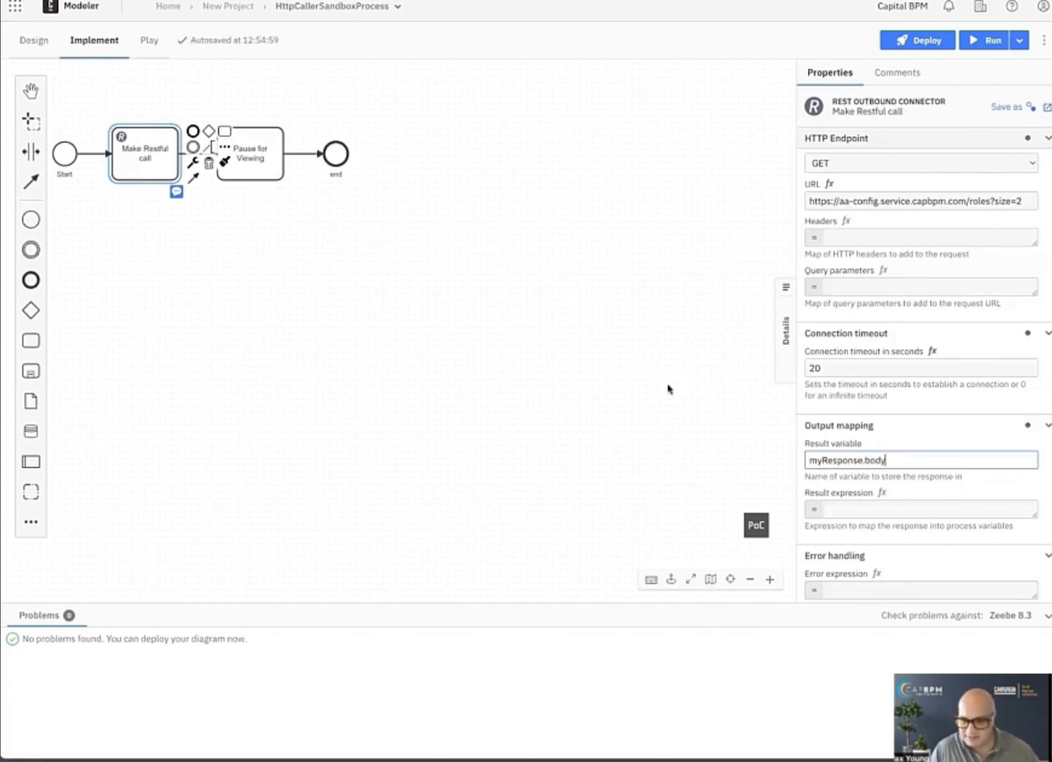
Redeploy the diagram with the myResponse.body result variable and start another process instance.
left_click(903, 43)
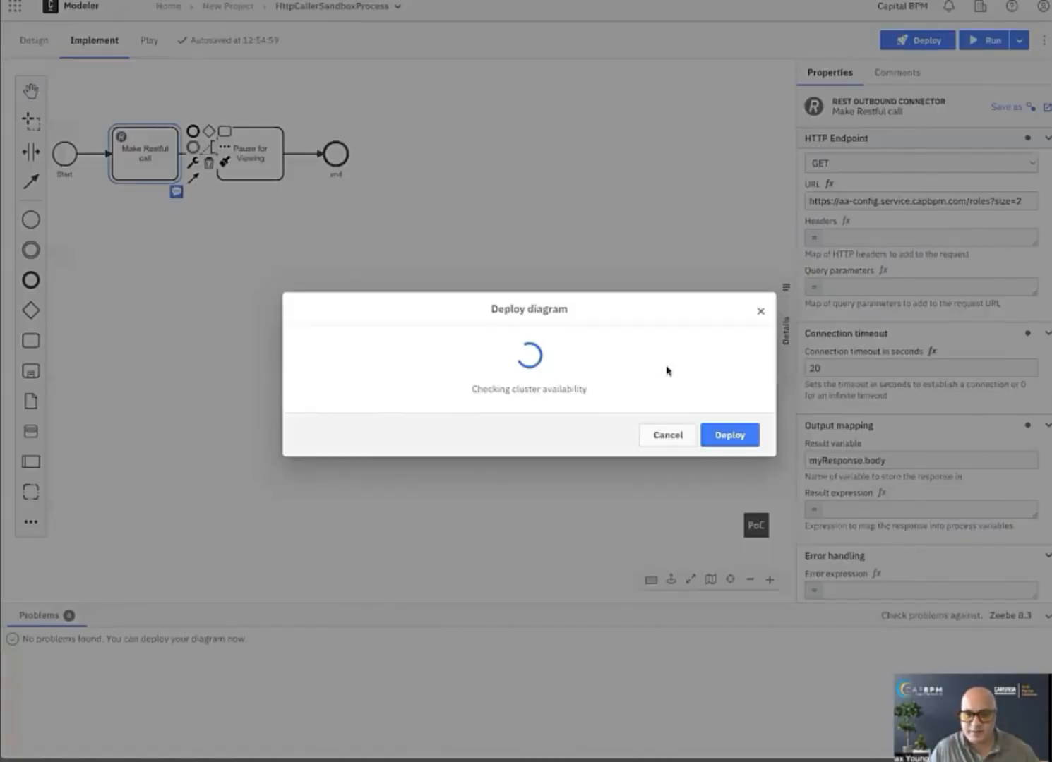
left_click(728, 456)
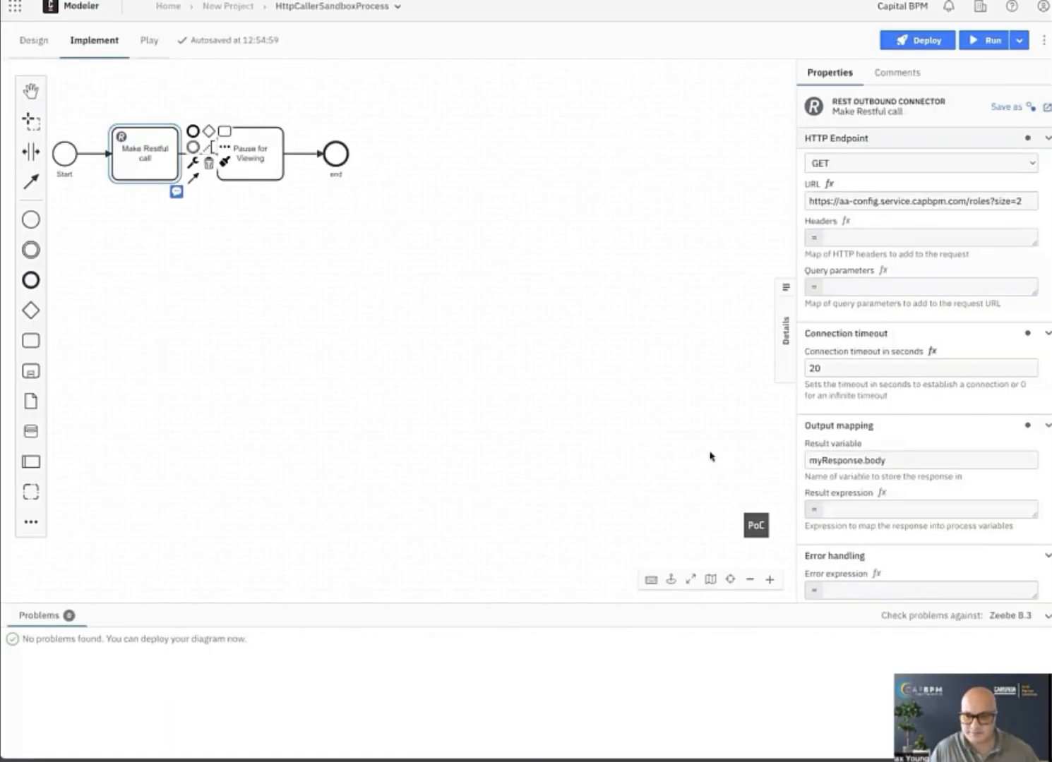
left_click(993, 41)
left_click(735, 519)
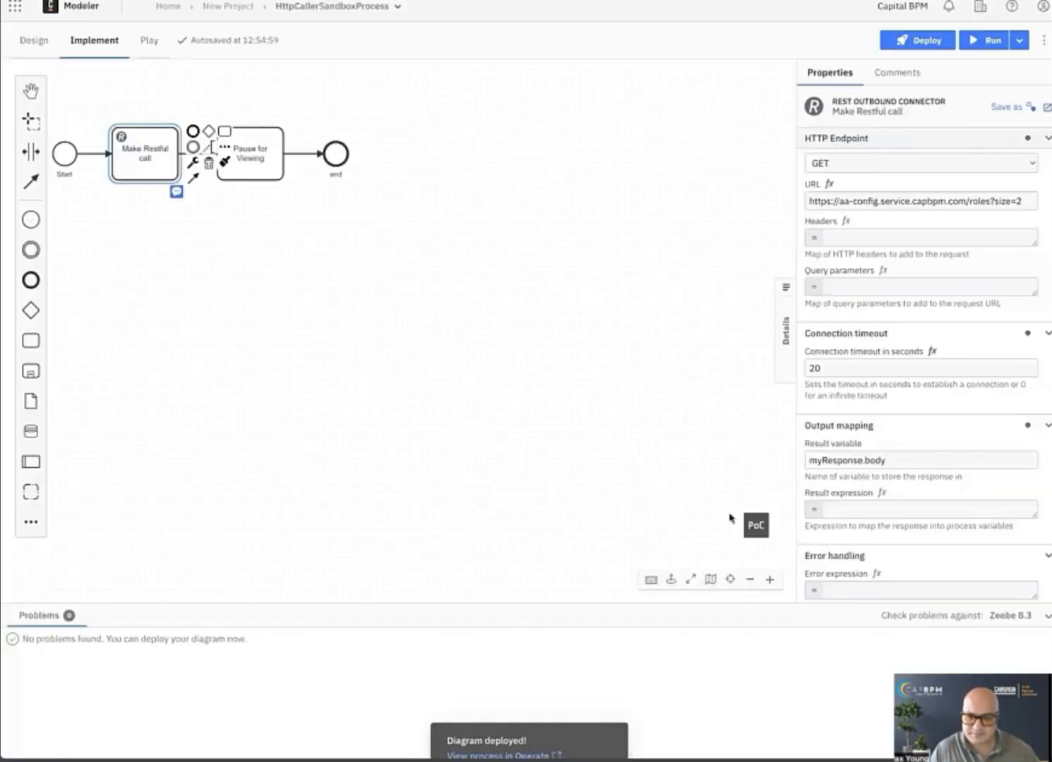
View the latest process instance in Operate and examine the JSON of the myResponse.body variable, cancelling the editor without changes.
left_click(499, 730)
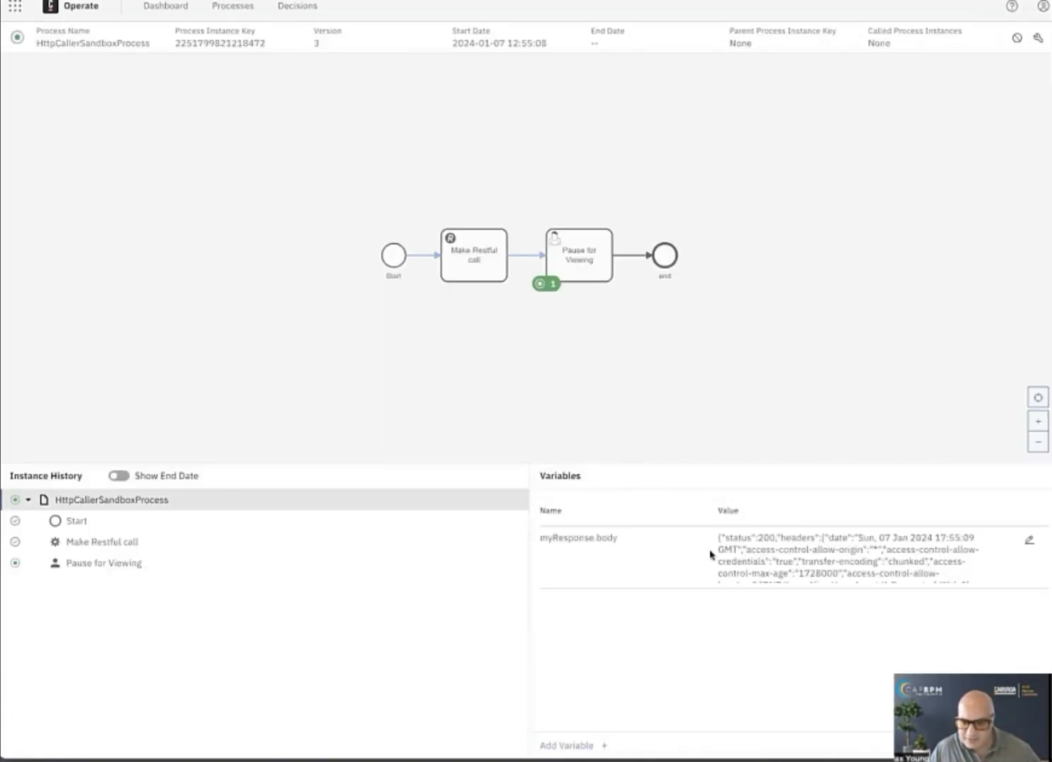
left_click(1030, 539)
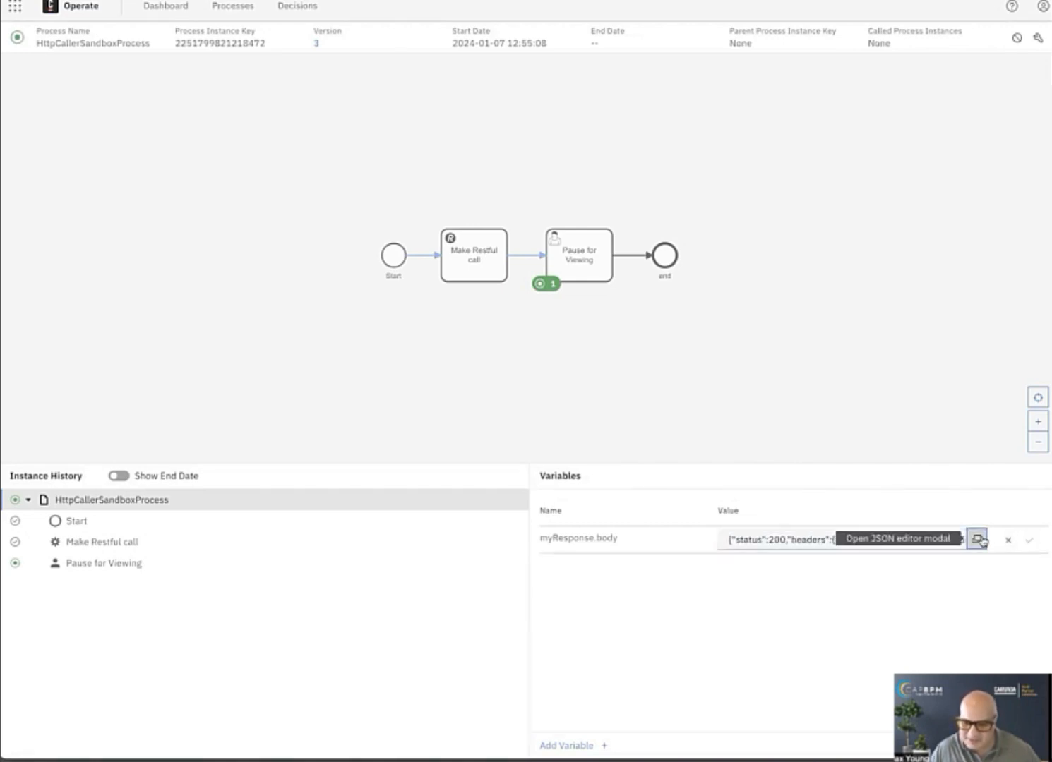
left_click(977, 539)
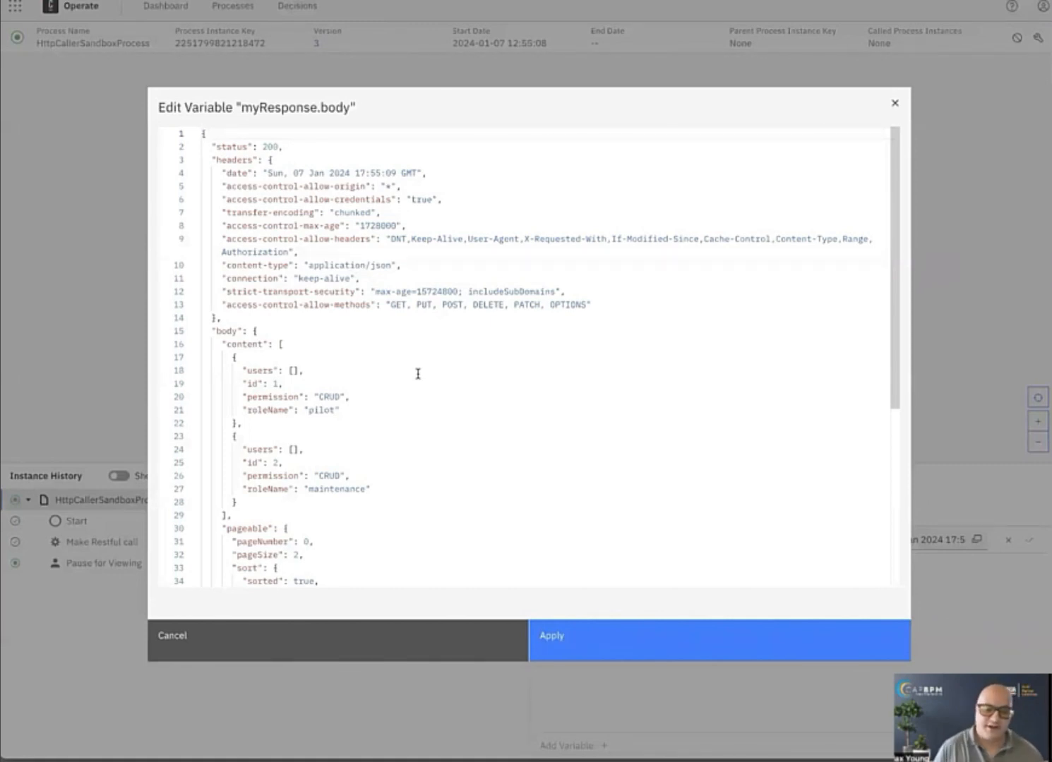
left_click(257, 648)
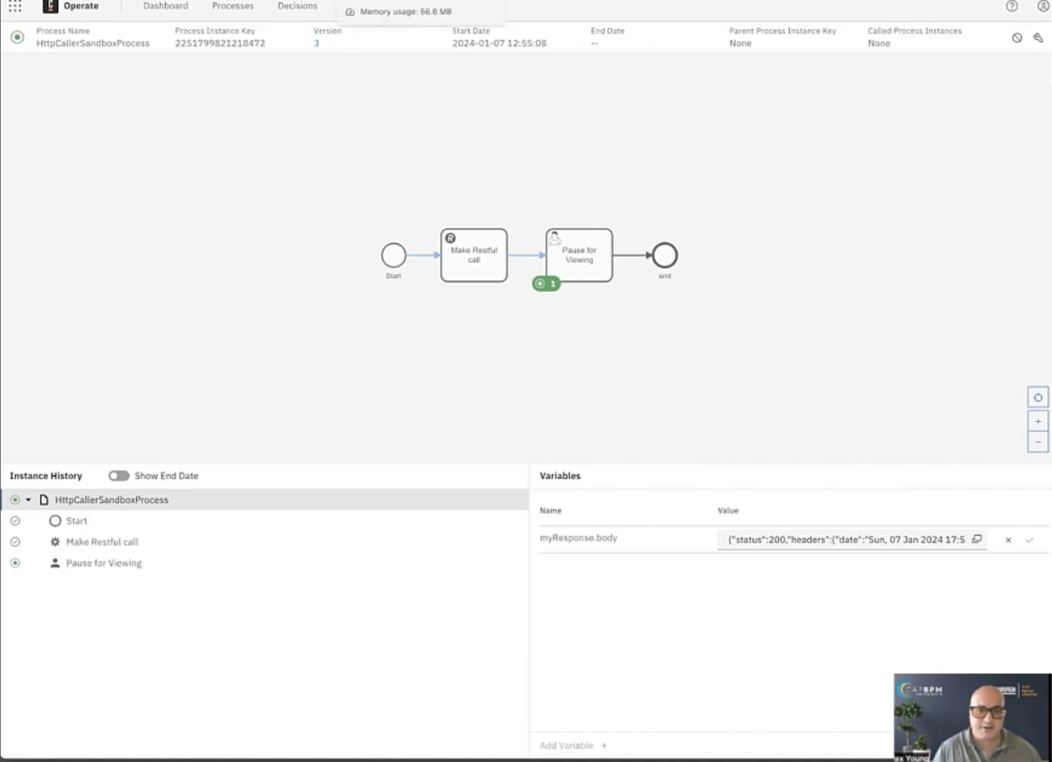
Return to Modeler and set the result expression of "Make Restful call" to response.body, checking its output mapping.
left_click(424, 0)
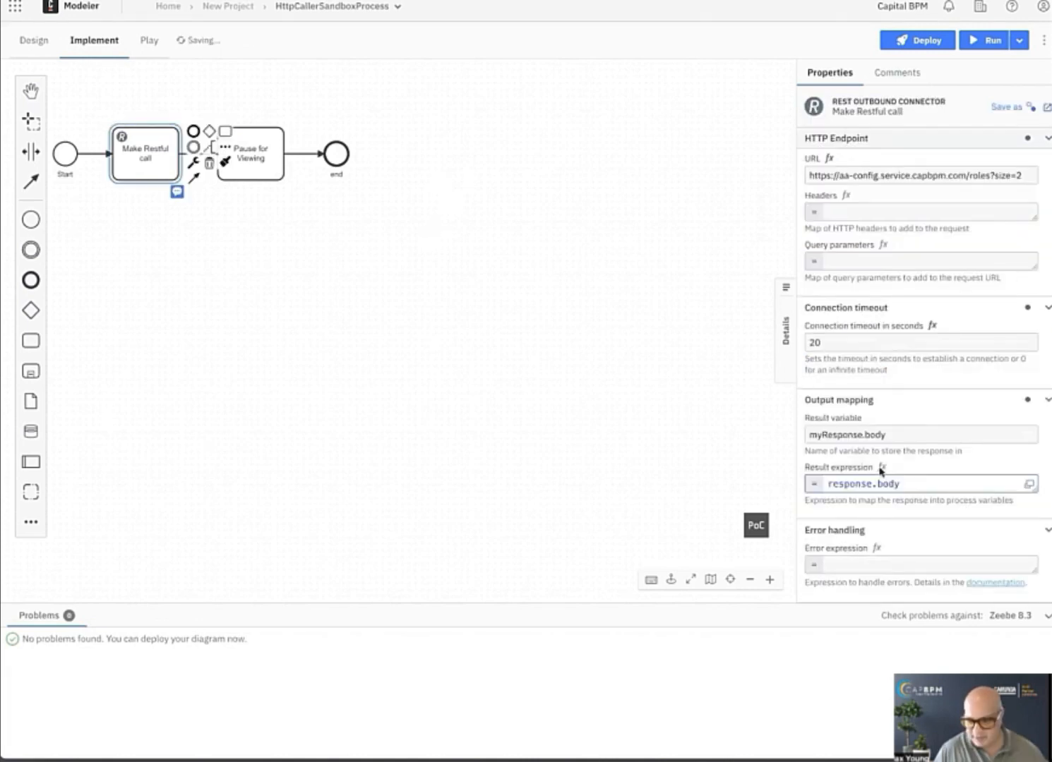
left_click(668, 465)
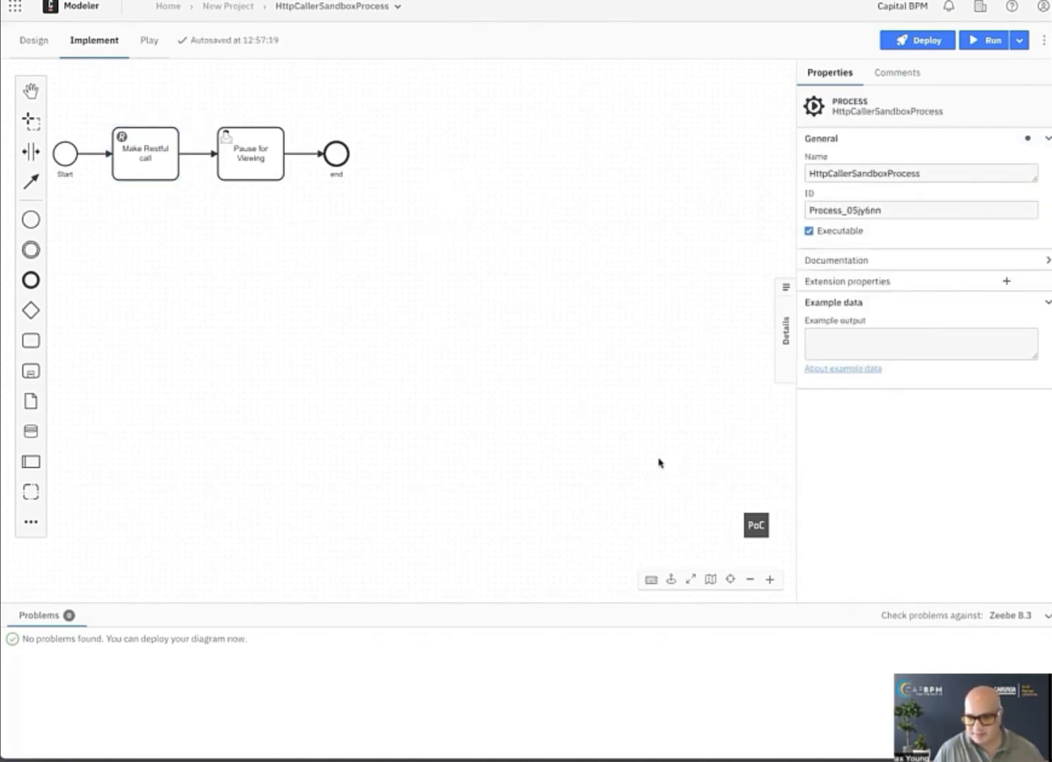
left_click(144, 163)
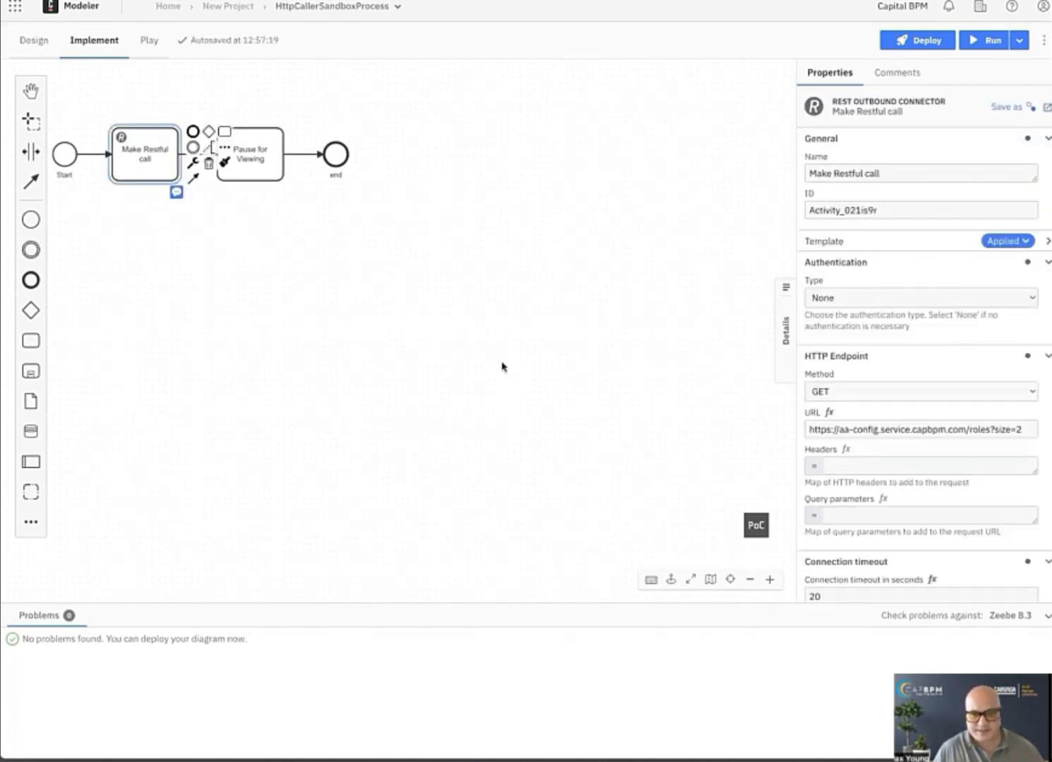
left_click(156, 138)
left_click(157, 137)
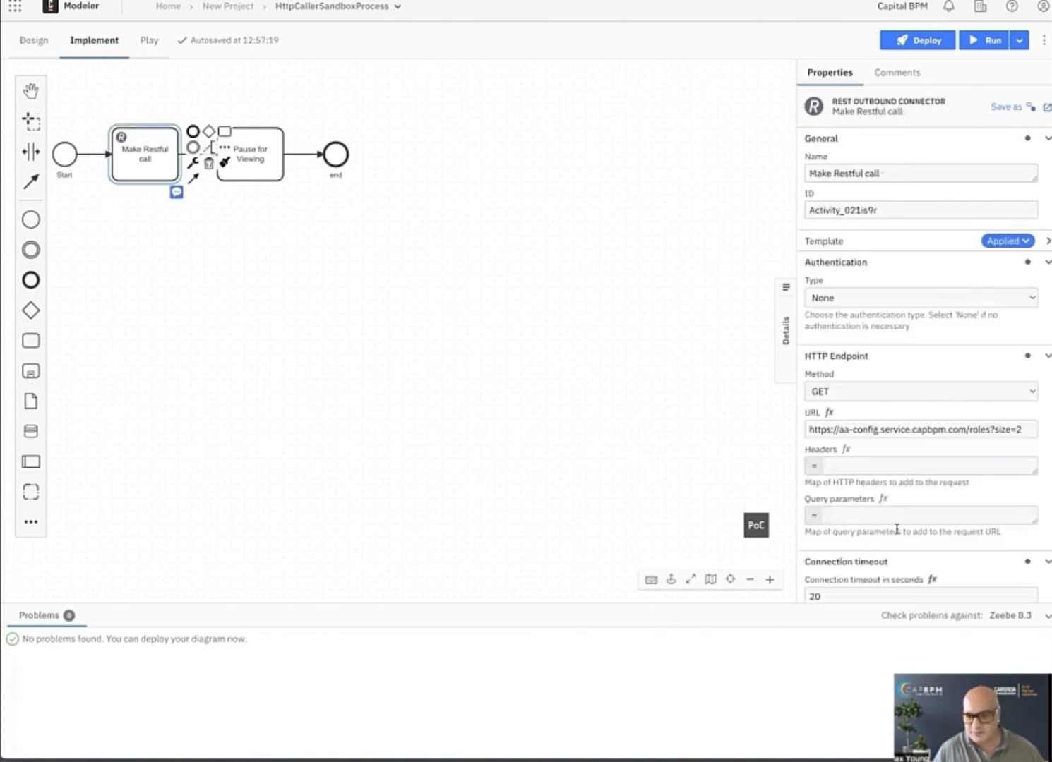
scroll(870, 499, "down", 5)
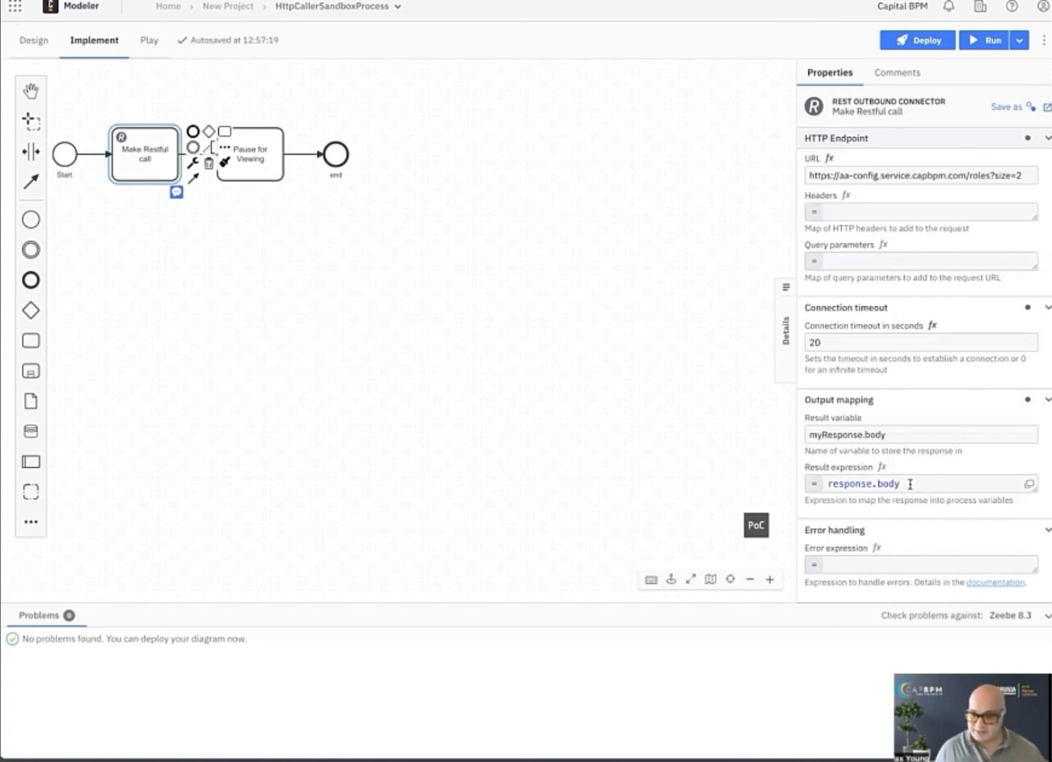
Deploy the diagram with the response.body result expression to the dev.capbpm cluster and start a process instance.
left_click(905, 44)
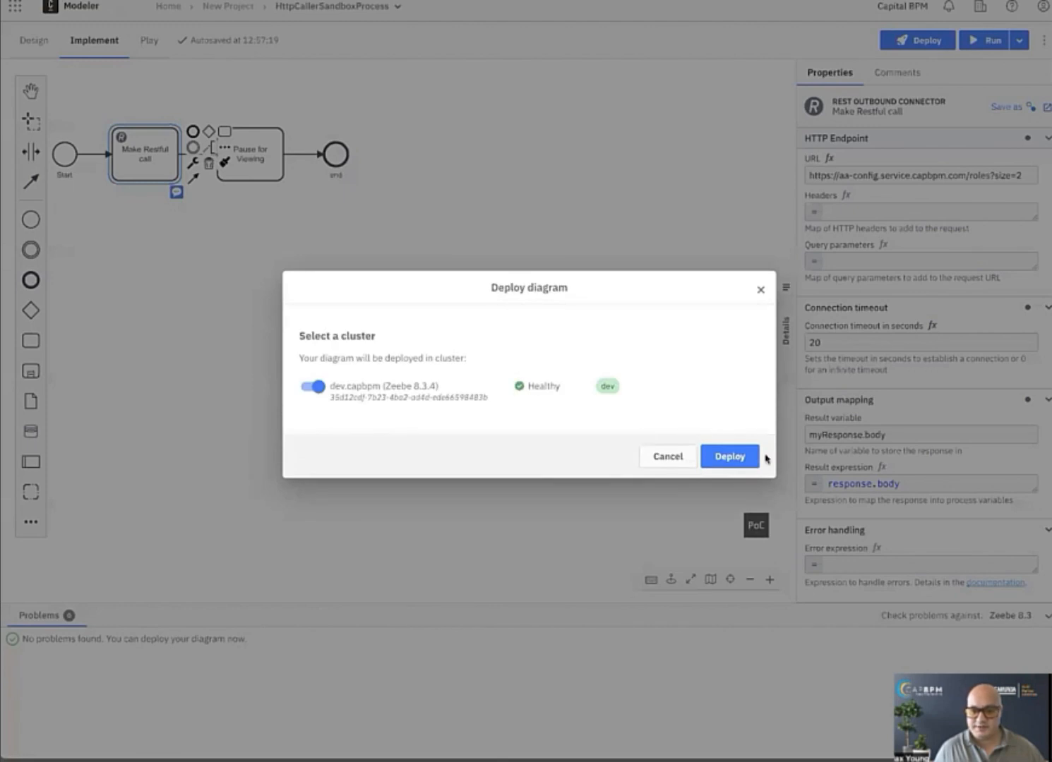
left_click(742, 456)
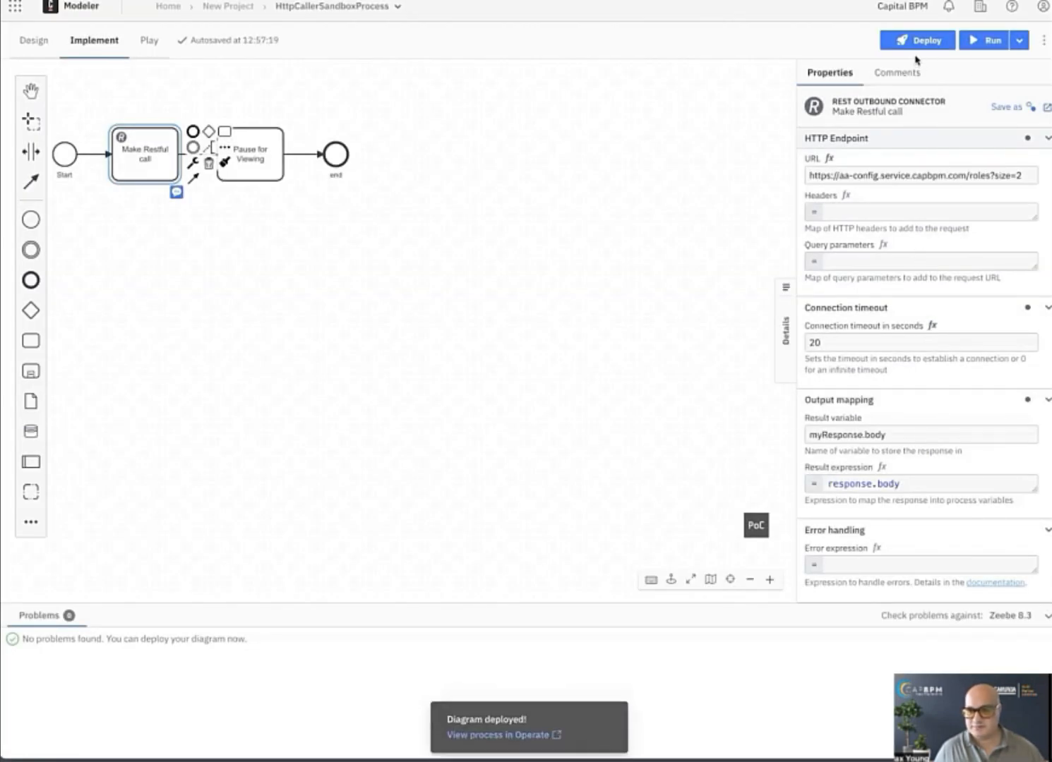
left_click(980, 44)
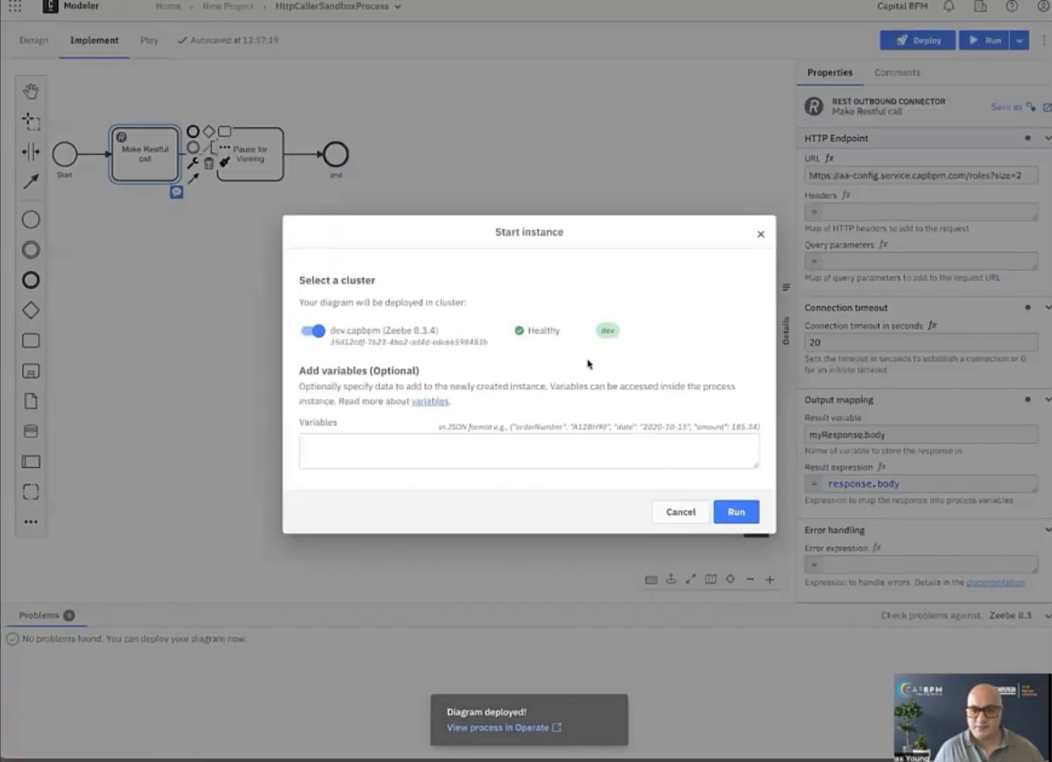
left_click(734, 513)
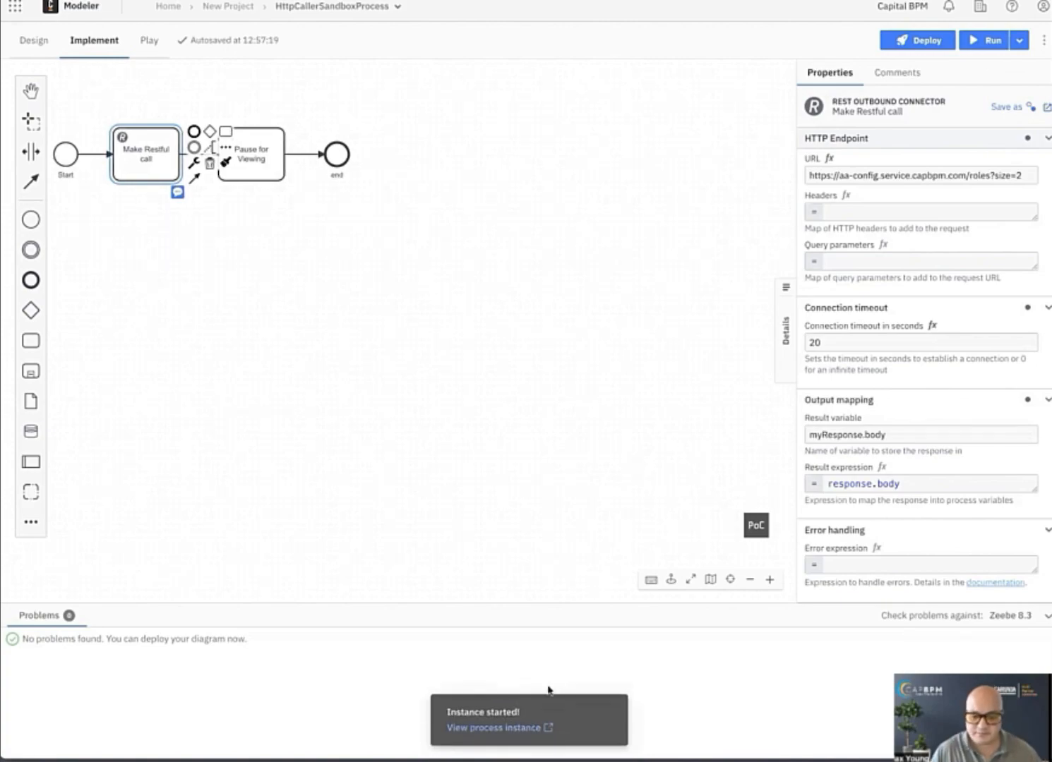
View the started instance in Operate and examine the process-level variables alongside myResponse.body, from content through totalPages.
left_click(524, 728)
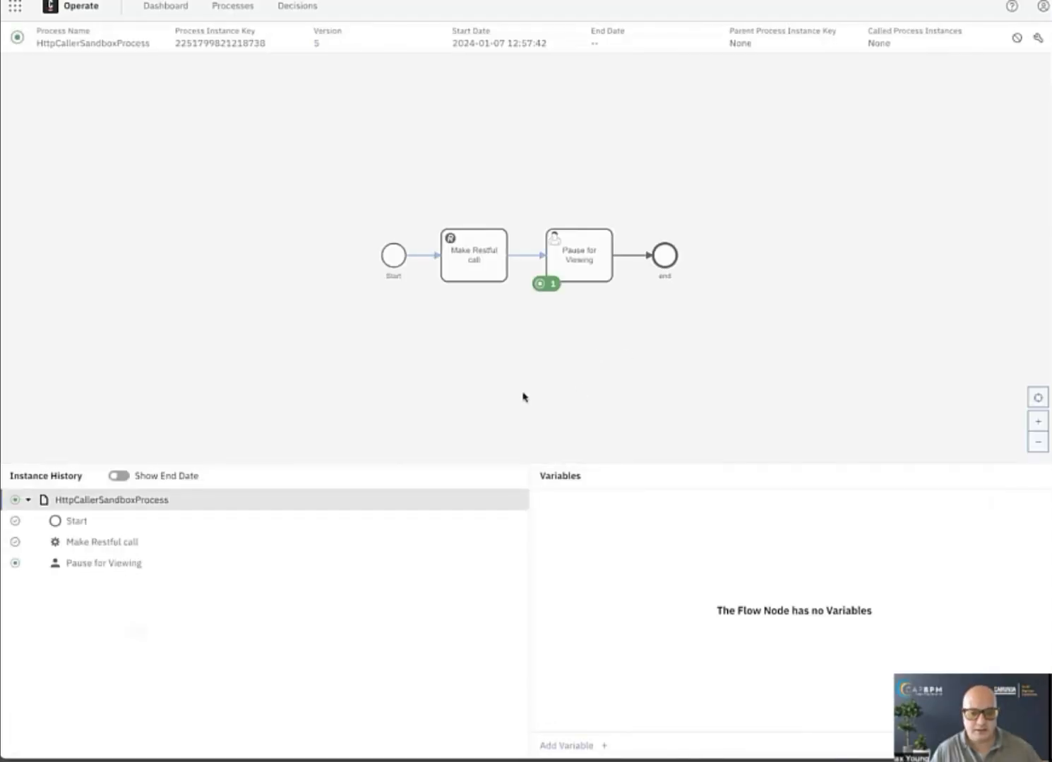
left_click(127, 521)
left_click(127, 501)
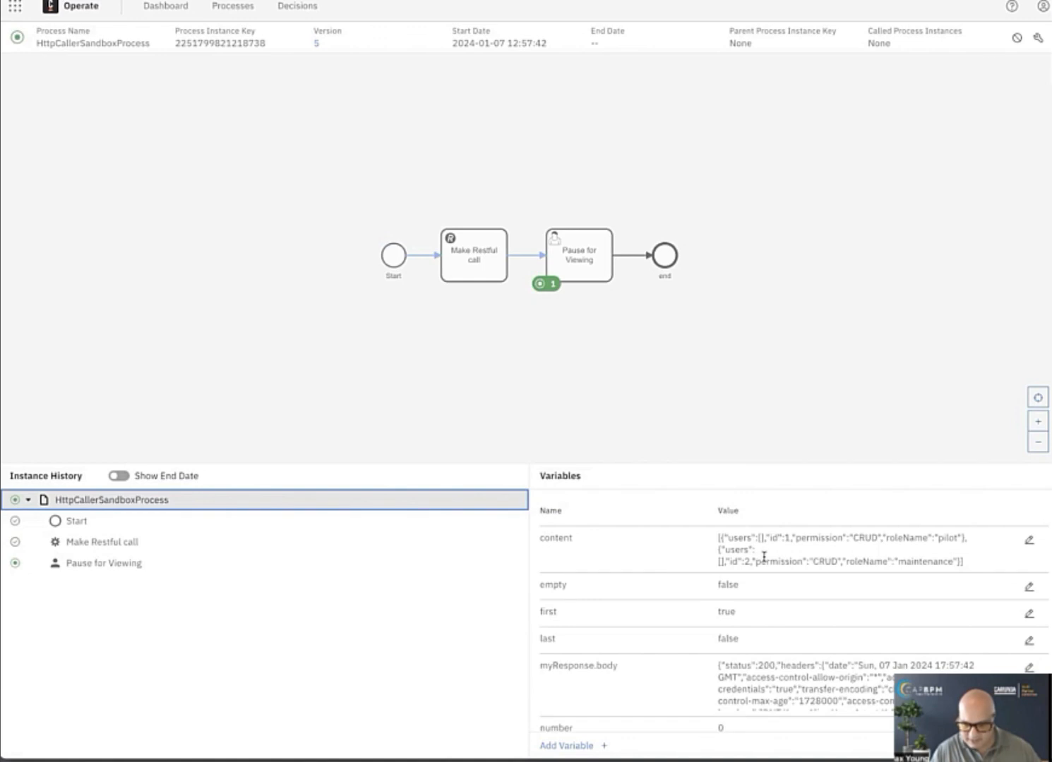
scroll(768, 643, "down", 2)
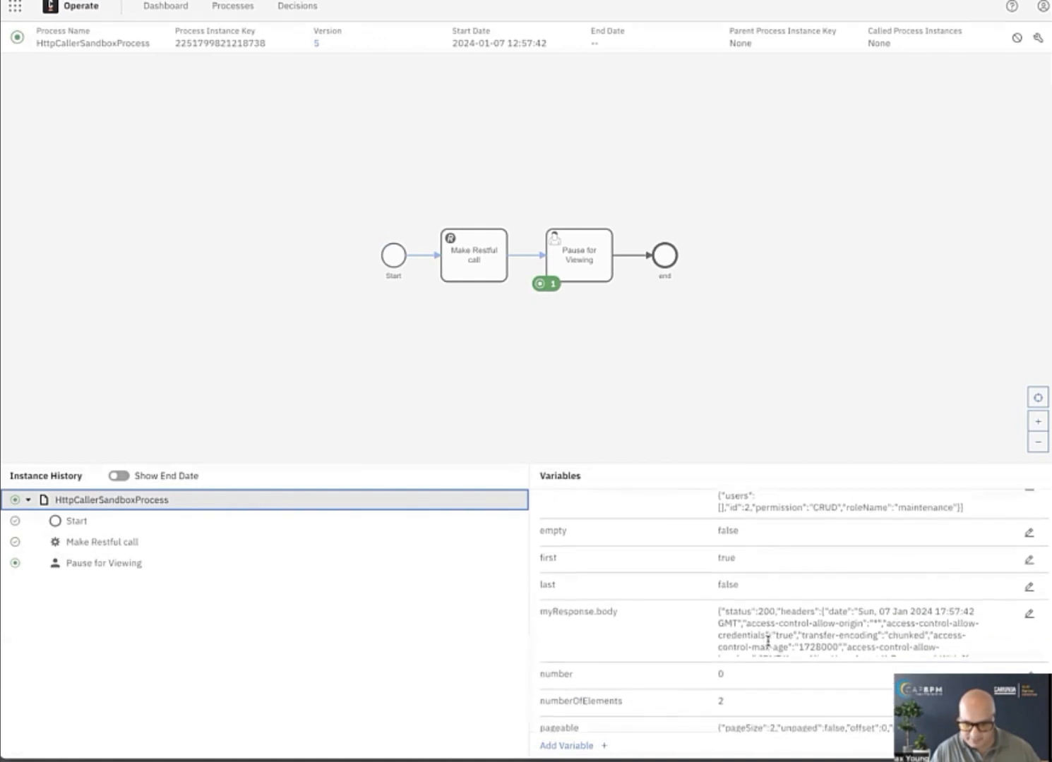
scroll(768, 643, "down", 2)
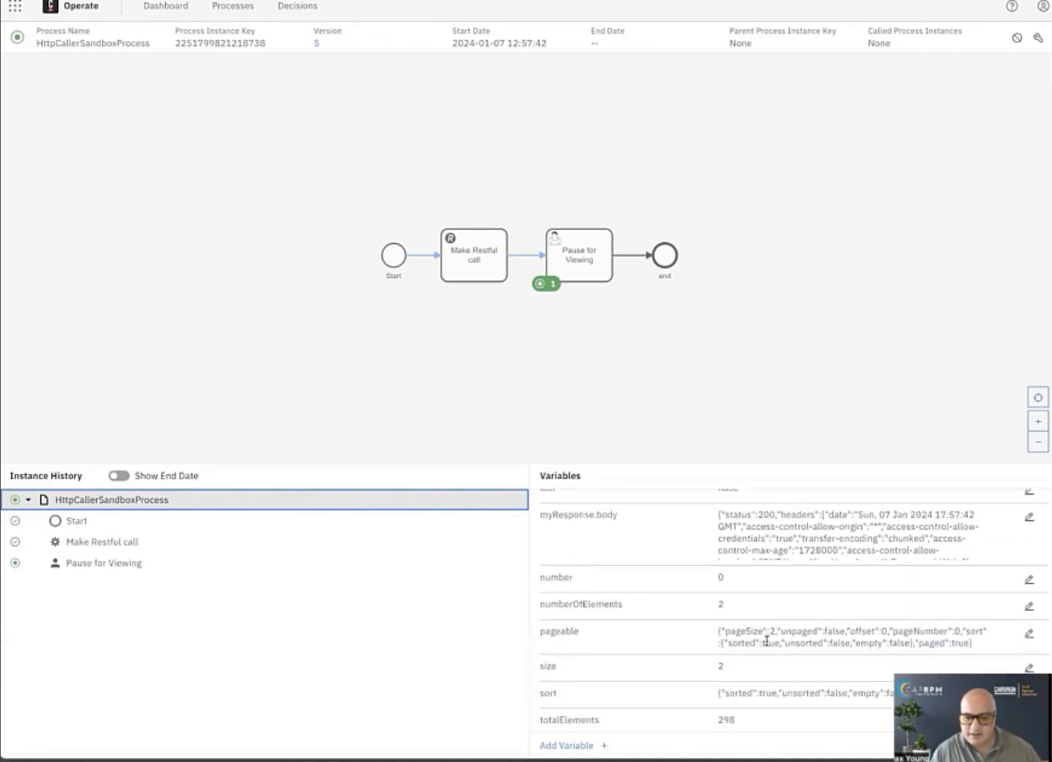
scroll(766, 640, "down", 1)
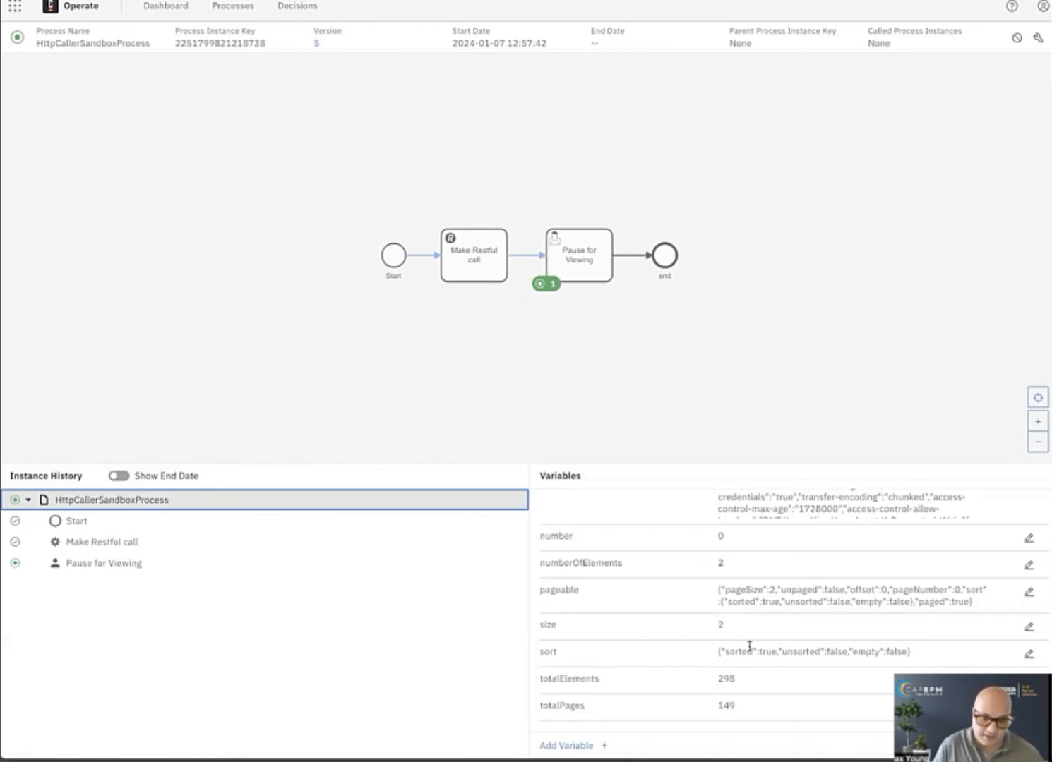
scroll(761, 639, "up", 3)
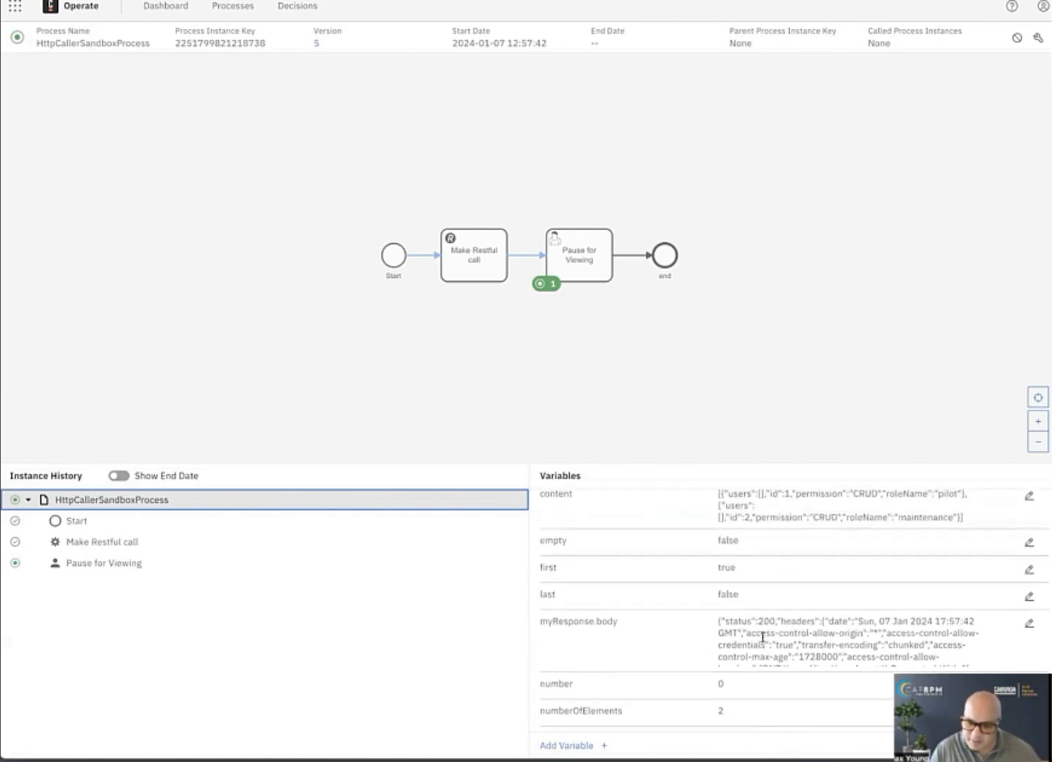
scroll(738, 530, "up", 1)
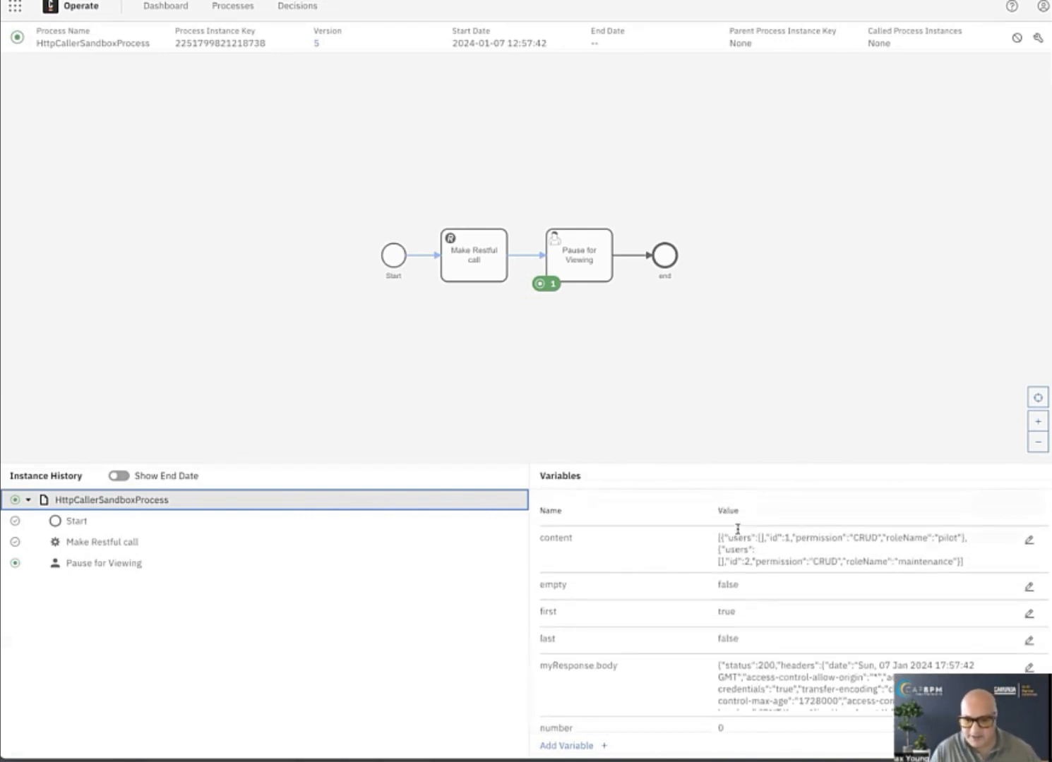
scroll(738, 530, "down", 1)
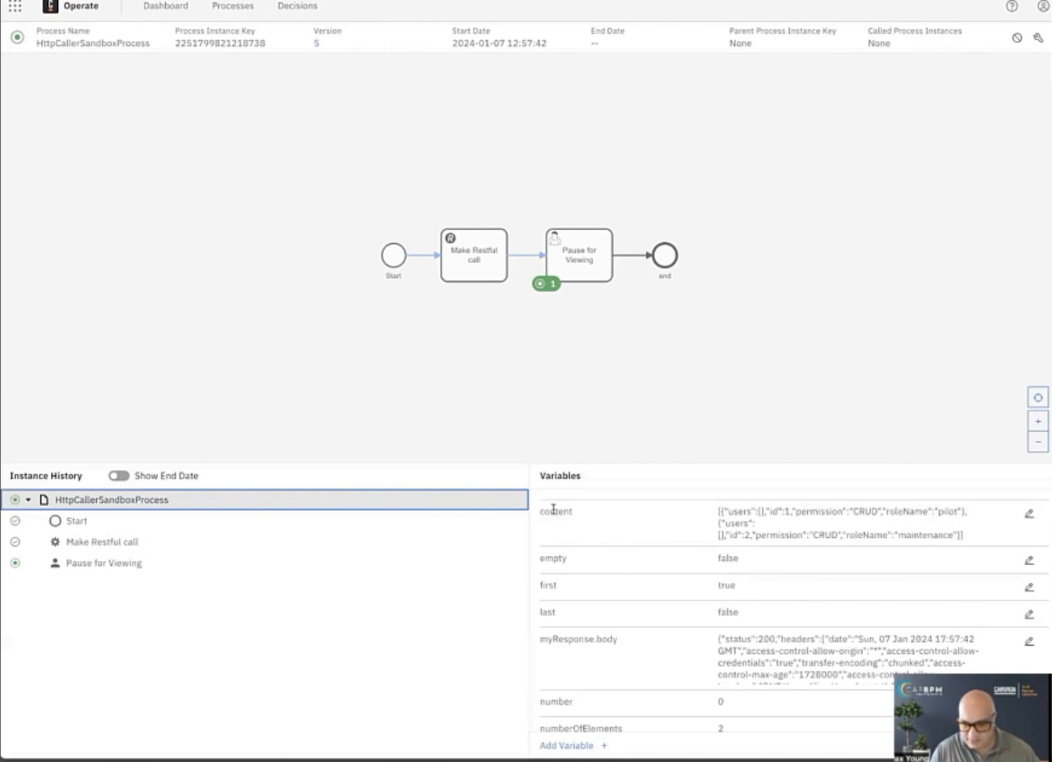
scroll(555, 513, "down", 1)
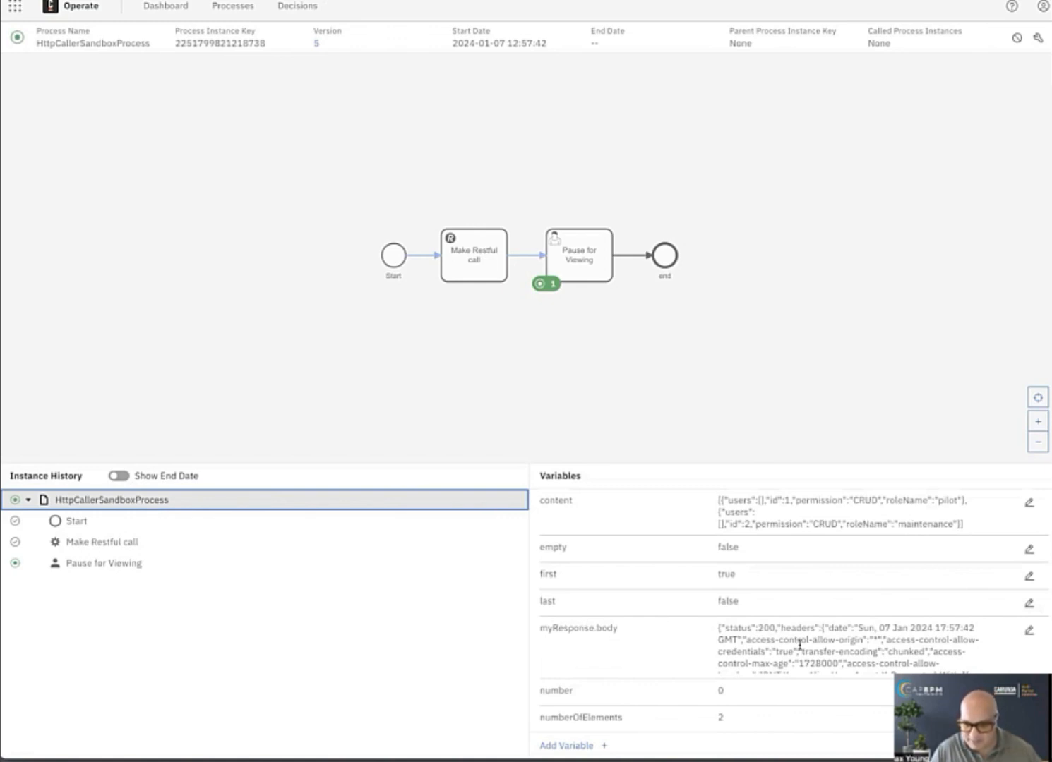
scroll(758, 600, "up", 1)
scroll(758, 601, "down", 5)
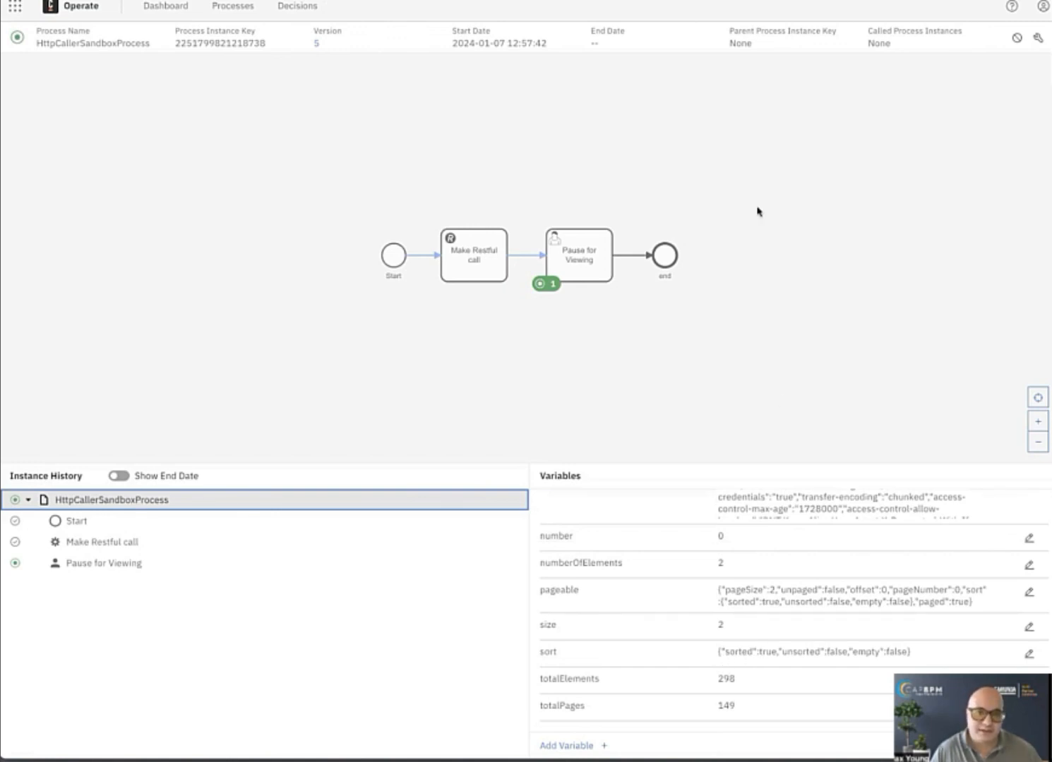
Return to Modeler and clear the result variable of "Make Restful call", leaving only the result expression.
left_click(600, 0)
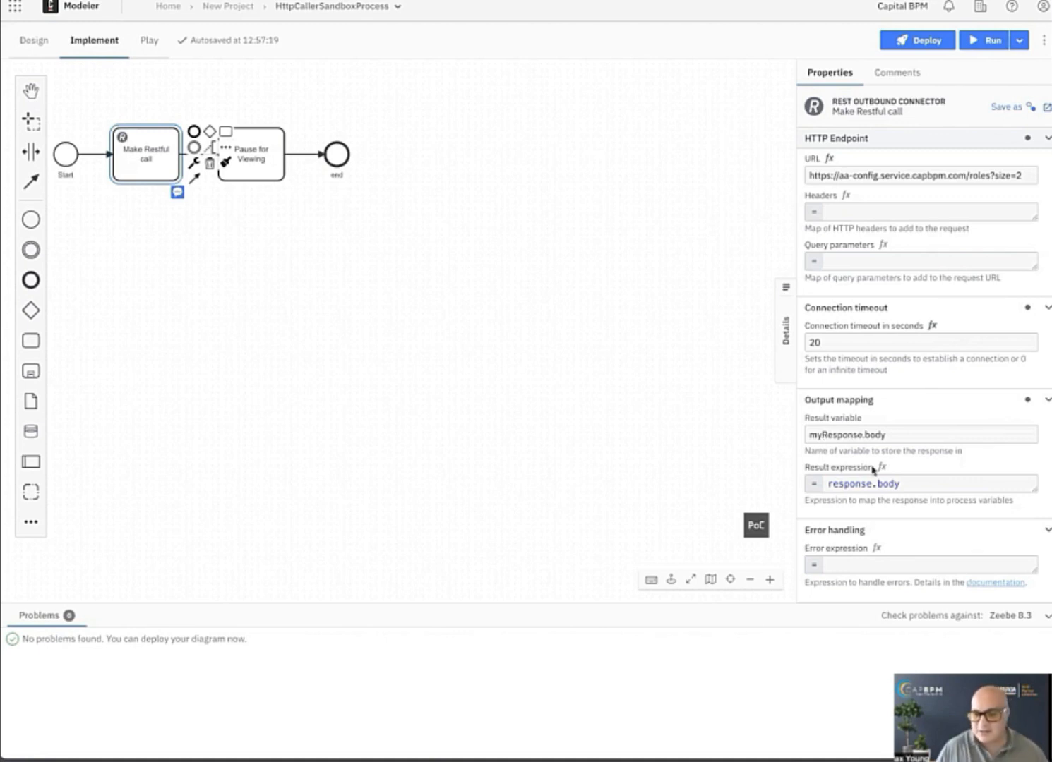
triple_click(836, 433)
key("BackSpace")
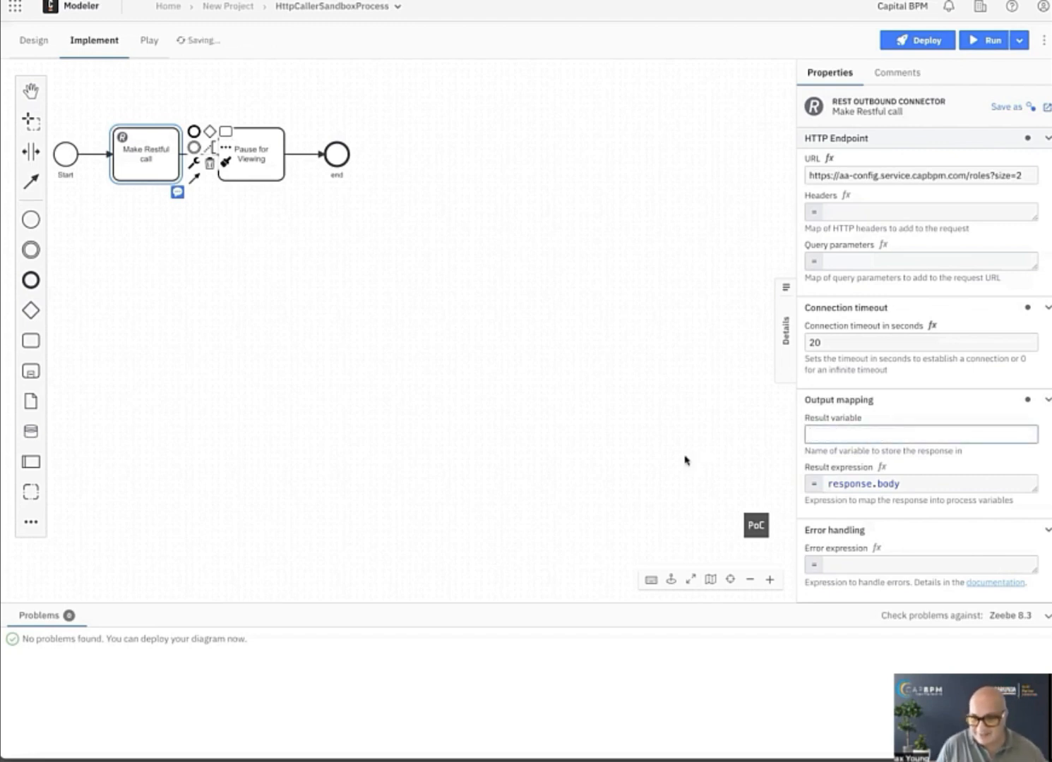
Redeploy the diagram without a result variable to the dev.capbpm cluster and start a new process instance.
left_click(917, 41)
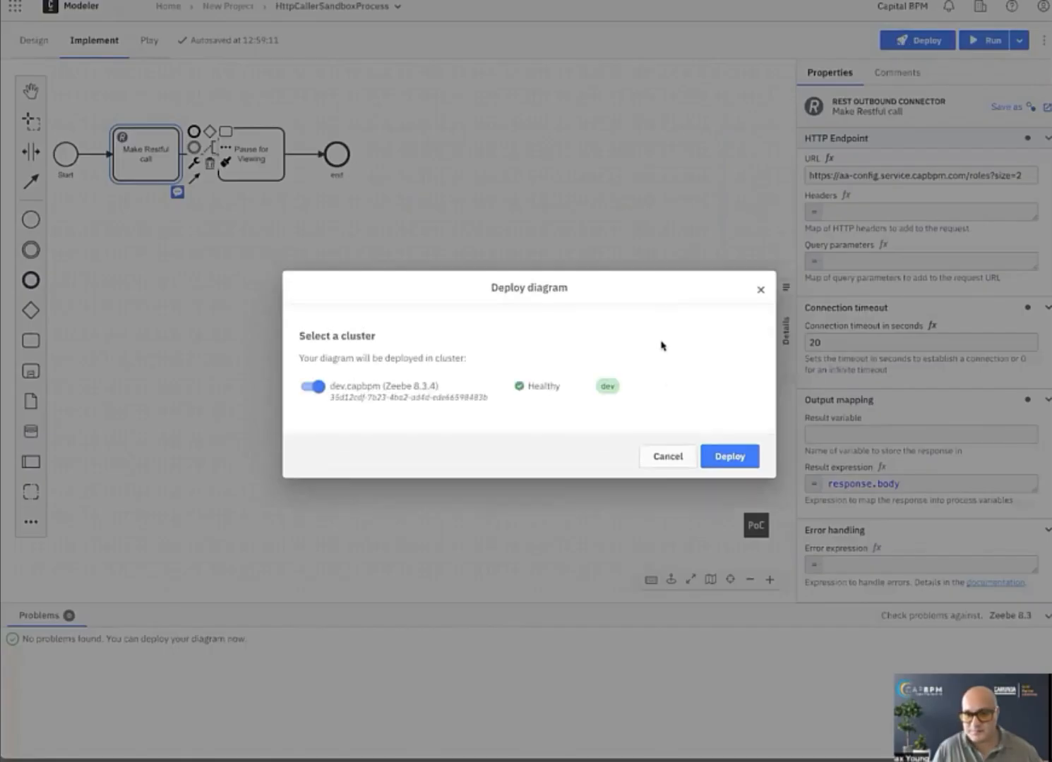
left_click(725, 457)
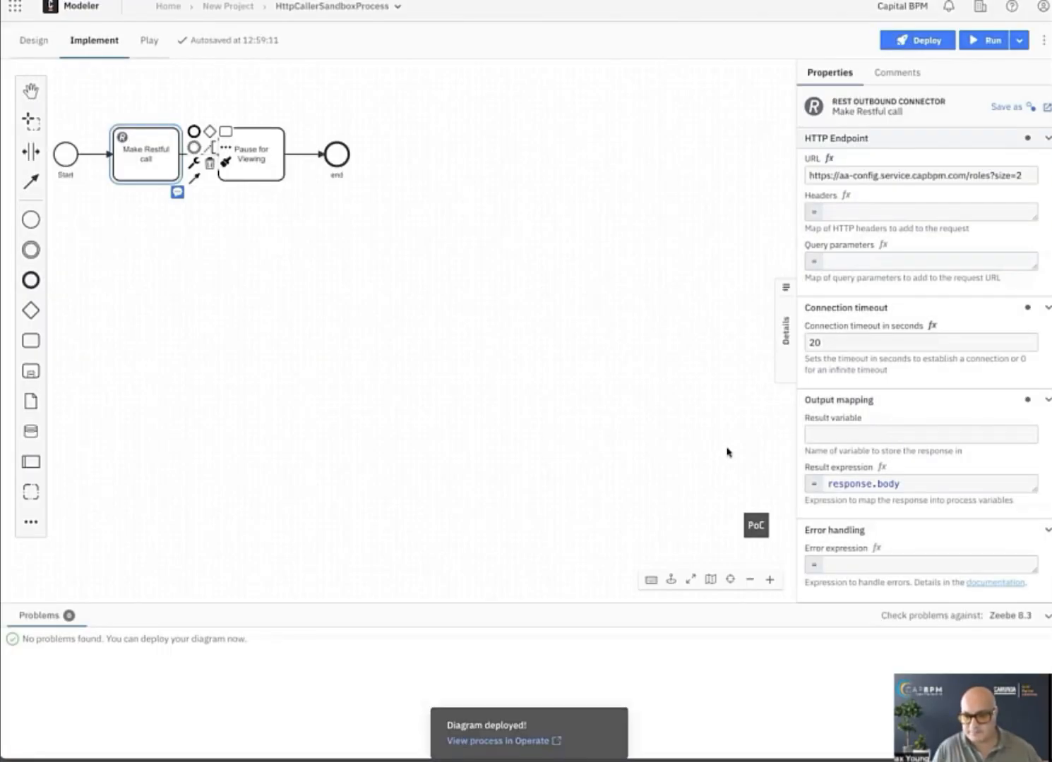
left_click(987, 41)
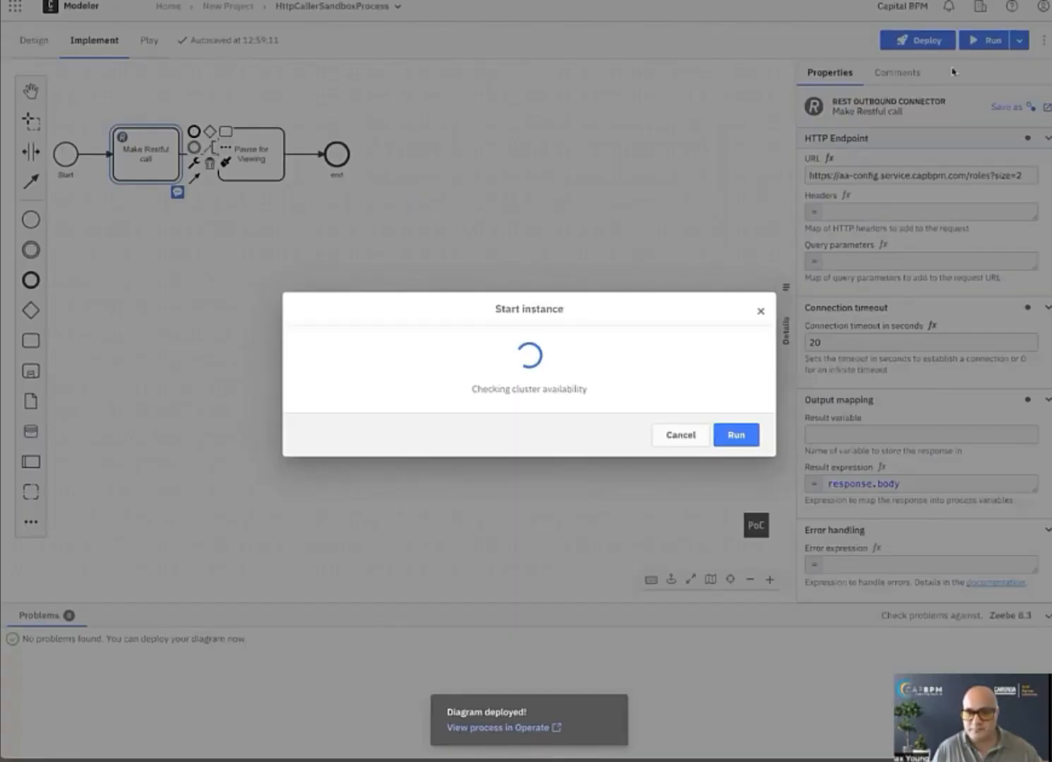
left_click(731, 512)
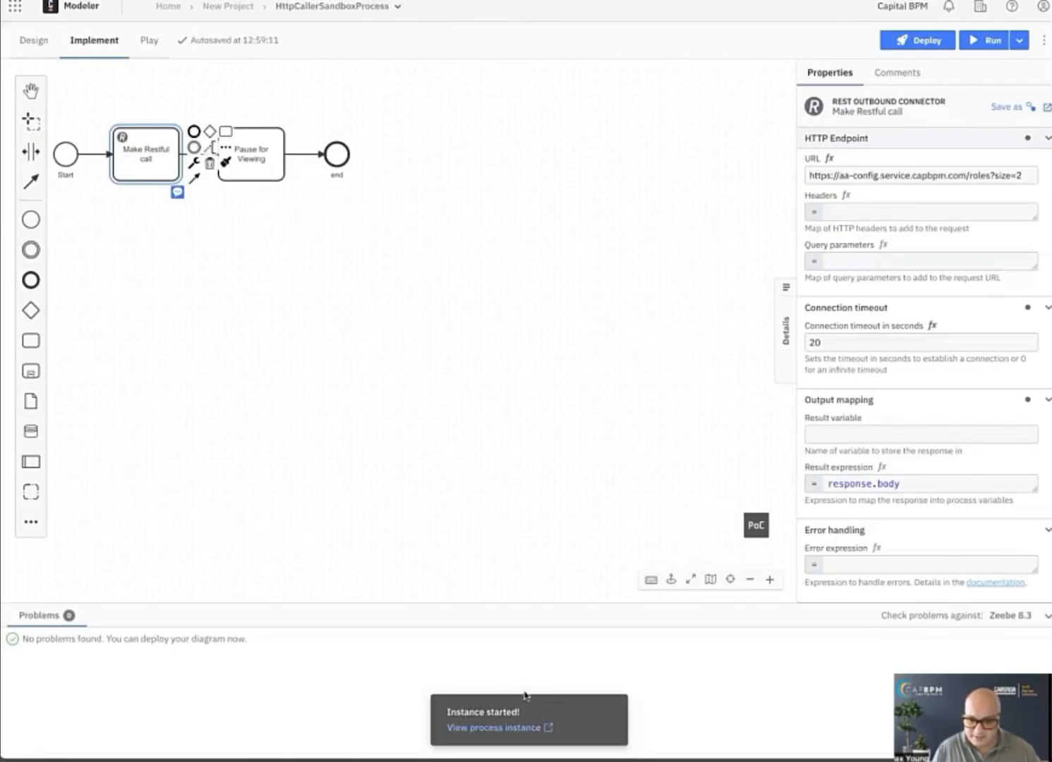
View the newest process instance in Operate and examine the variables mapped from the response body alone.
left_click(514, 730)
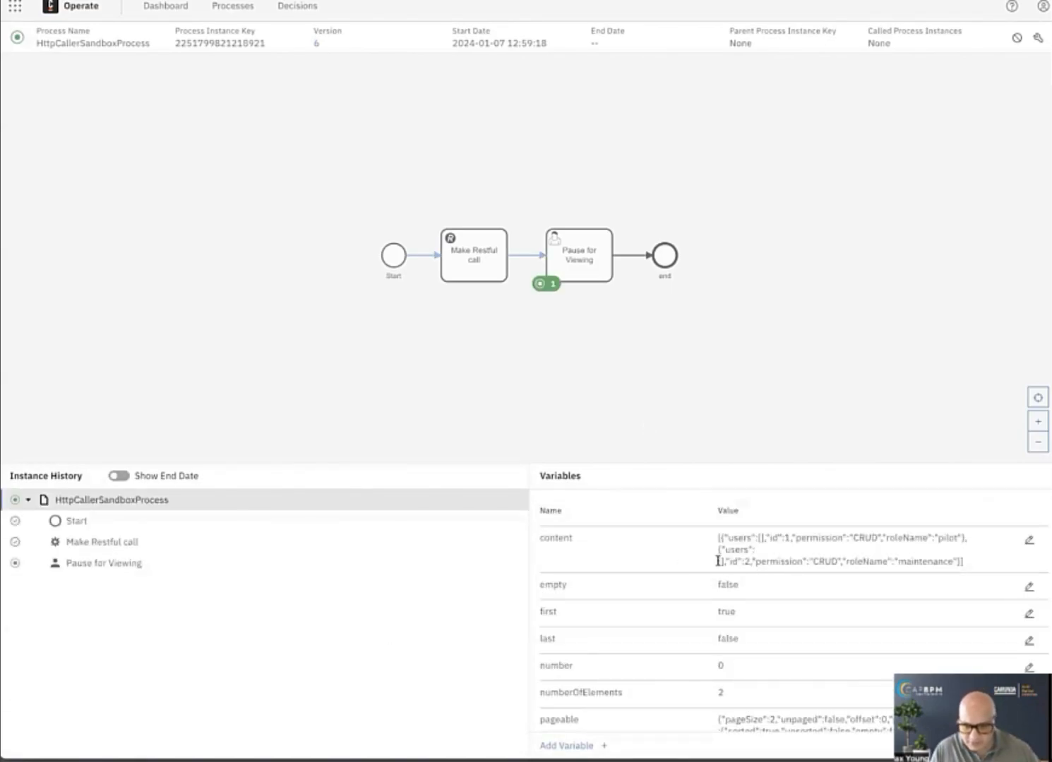
scroll(717, 608, "down", 3)
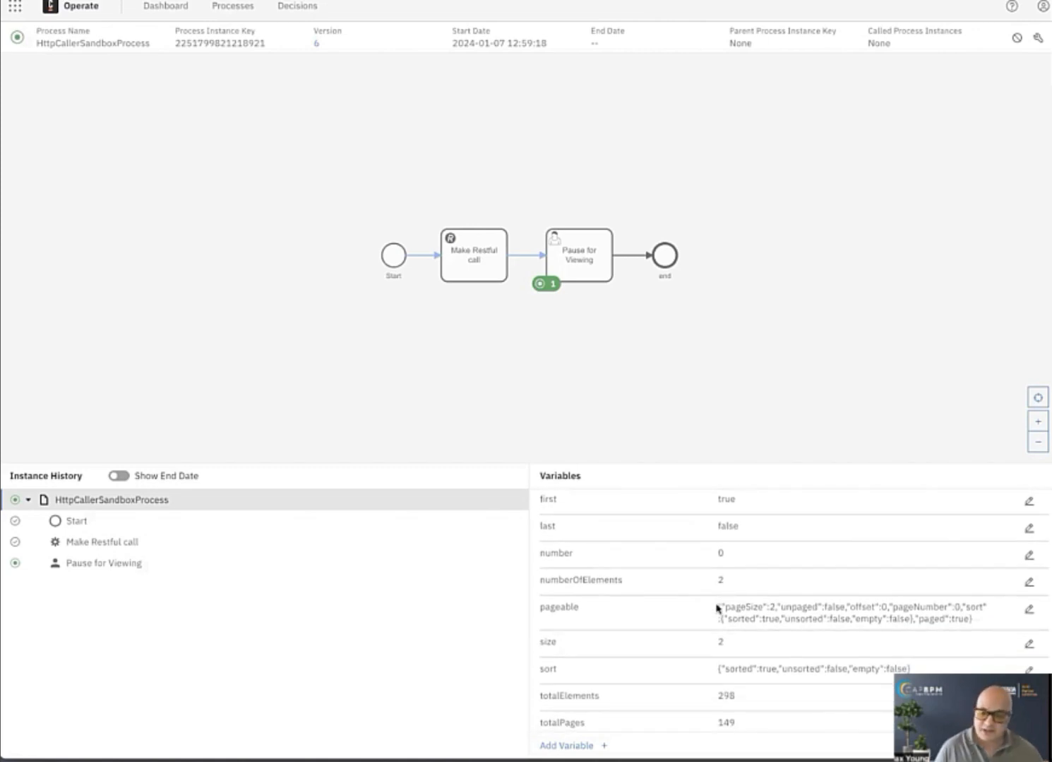
scroll(717, 609, "down", 1)
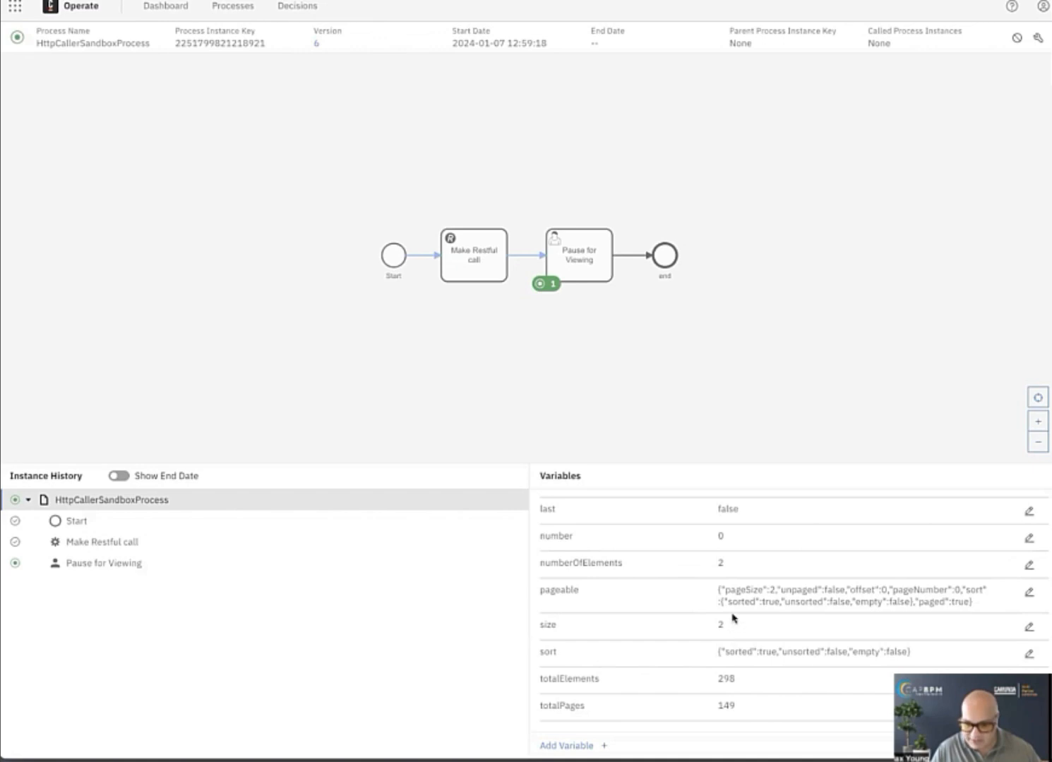
scroll(734, 617, "up", 4)
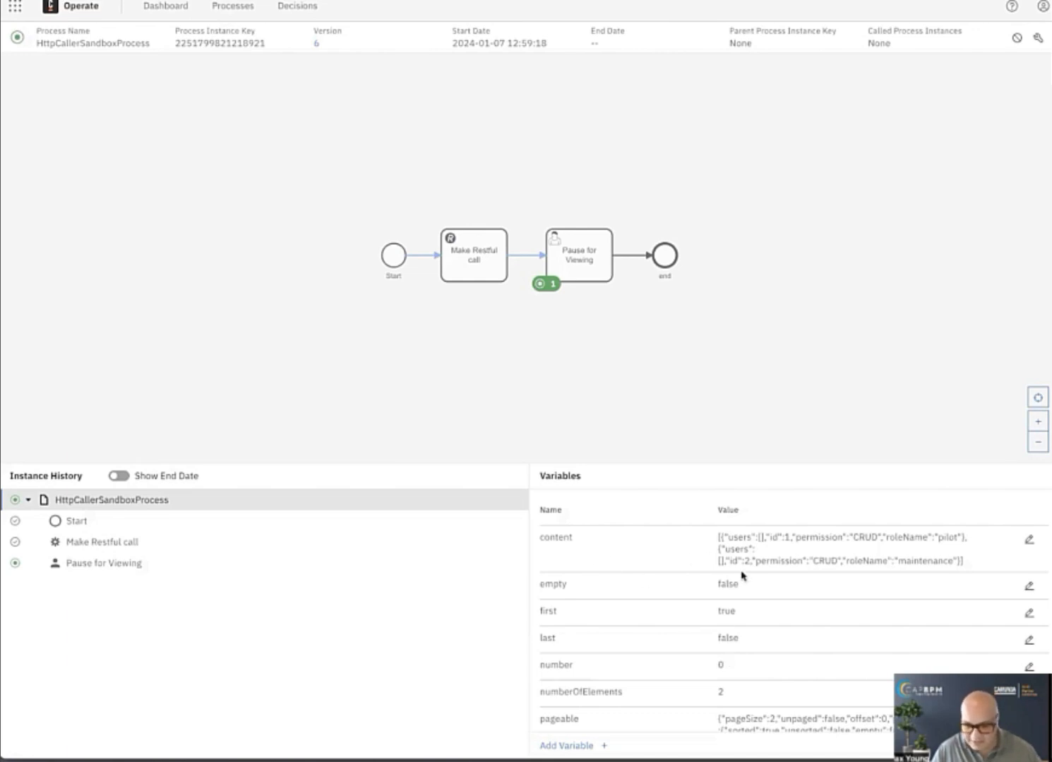
scroll(763, 625, "down", 1)
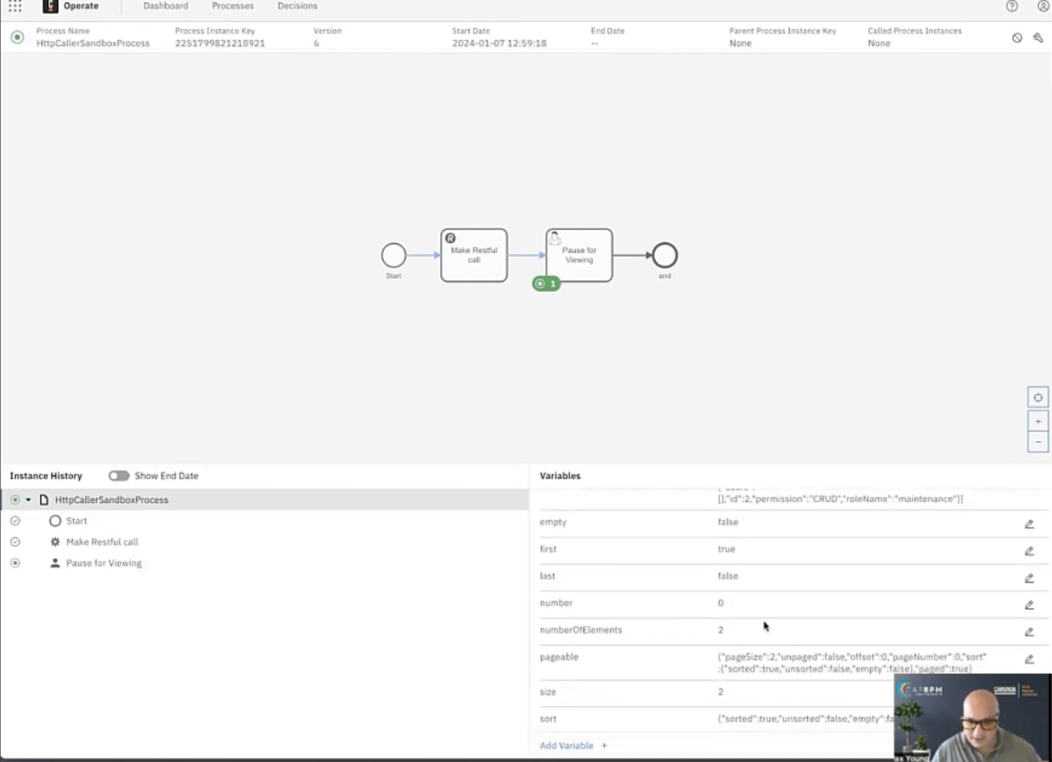
scroll(744, 656, "down", 1)
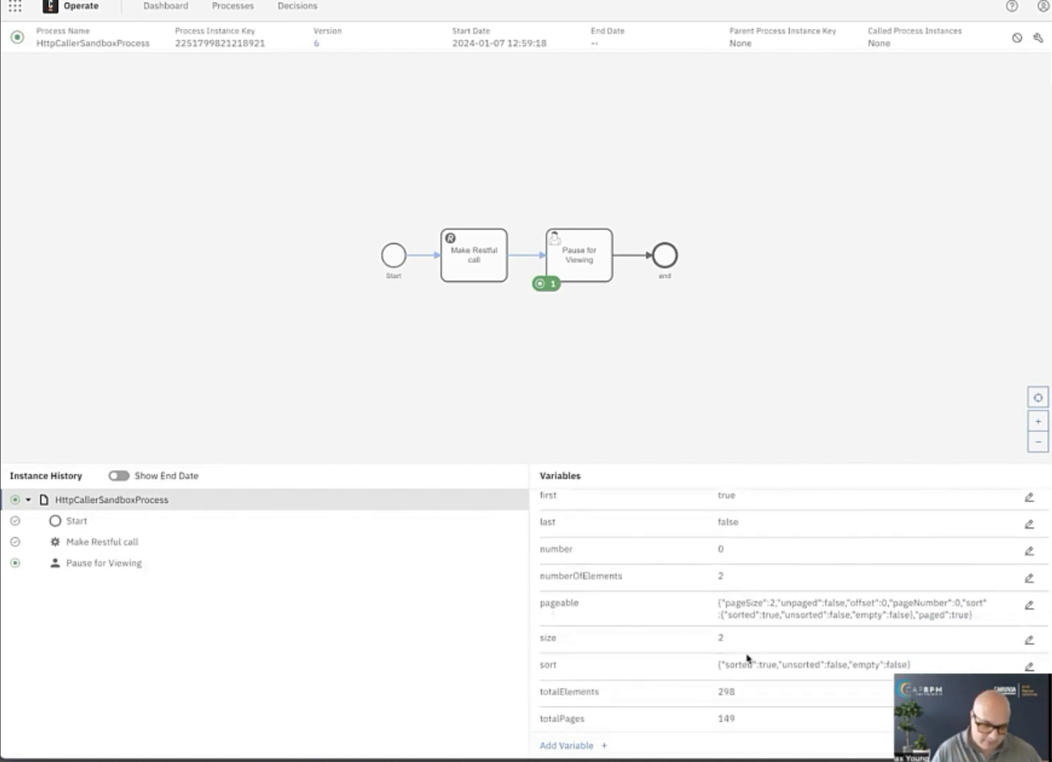
scroll(765, 660, "down", 1)
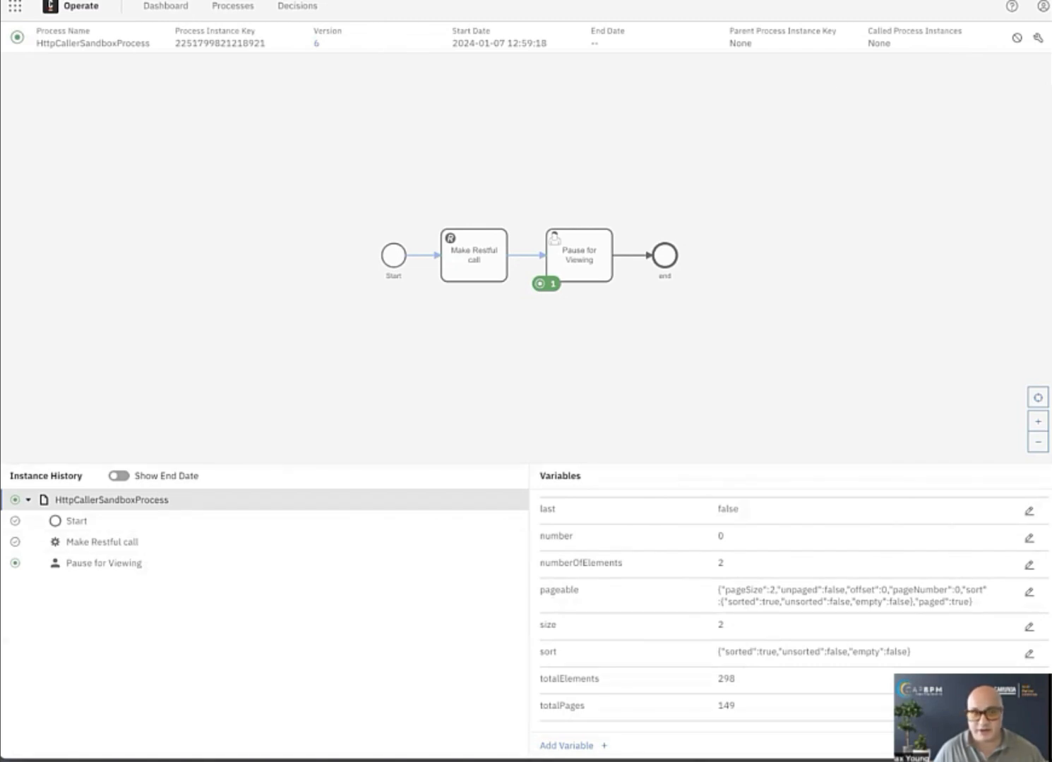
Load the REST endpoint's URL in a new browser tab and examine the raw JSON response, highlighting its content key.
key("ctrl+t")
key("ctrl+v")
key("Return")
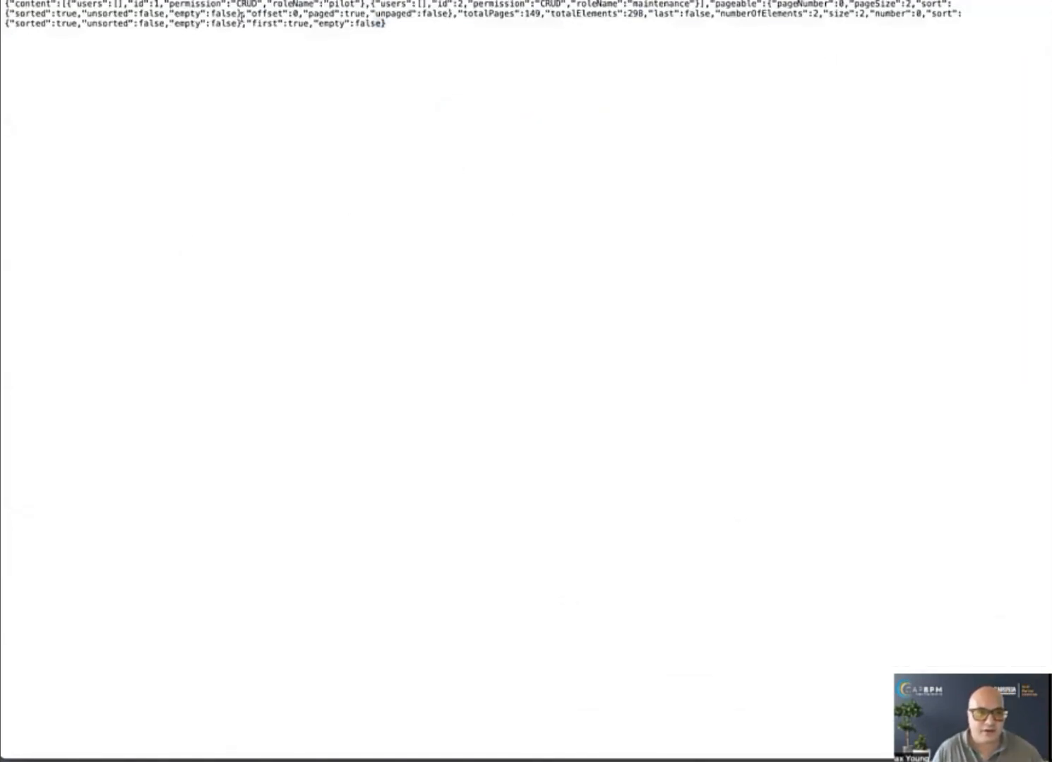
key("ctrl+a")
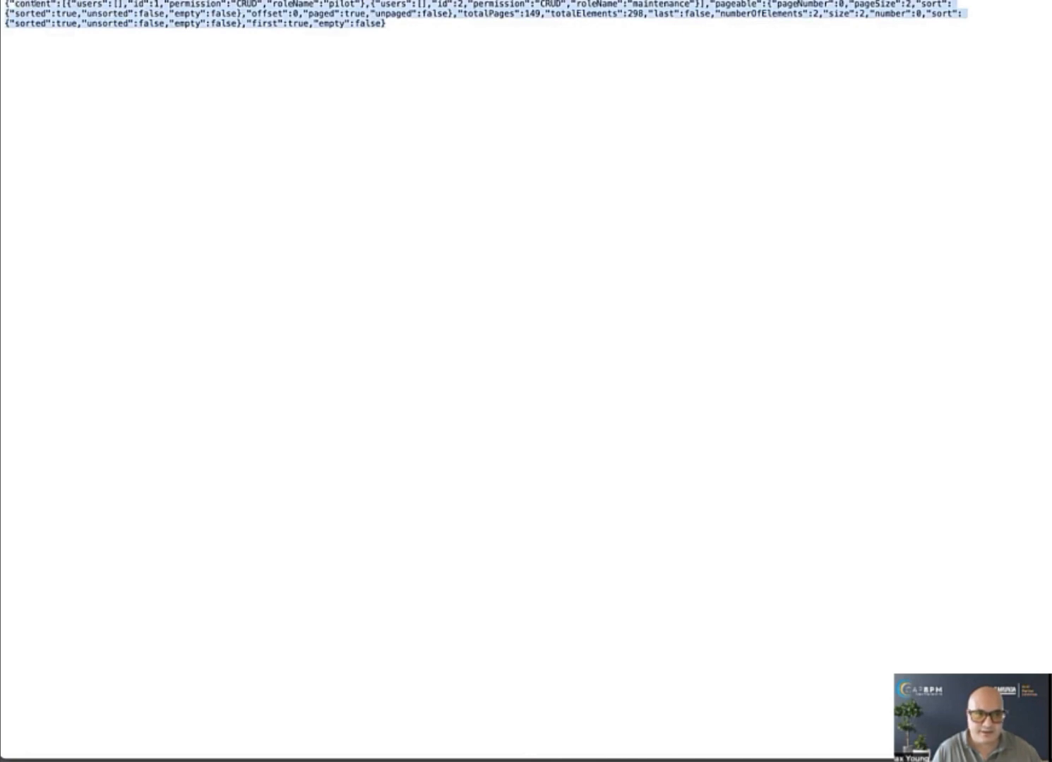
double_click(34, 4)
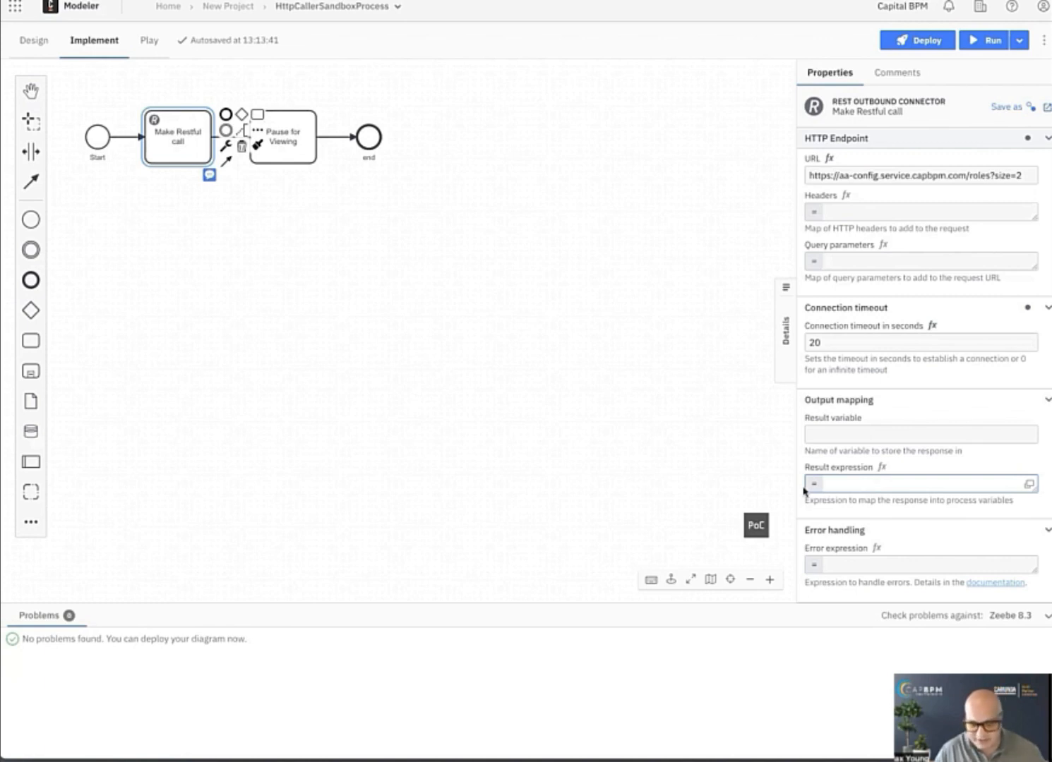
Set the result expression of "Make Restful call" to {userList:response.body.content}.
type("{userList:response.body.content}")
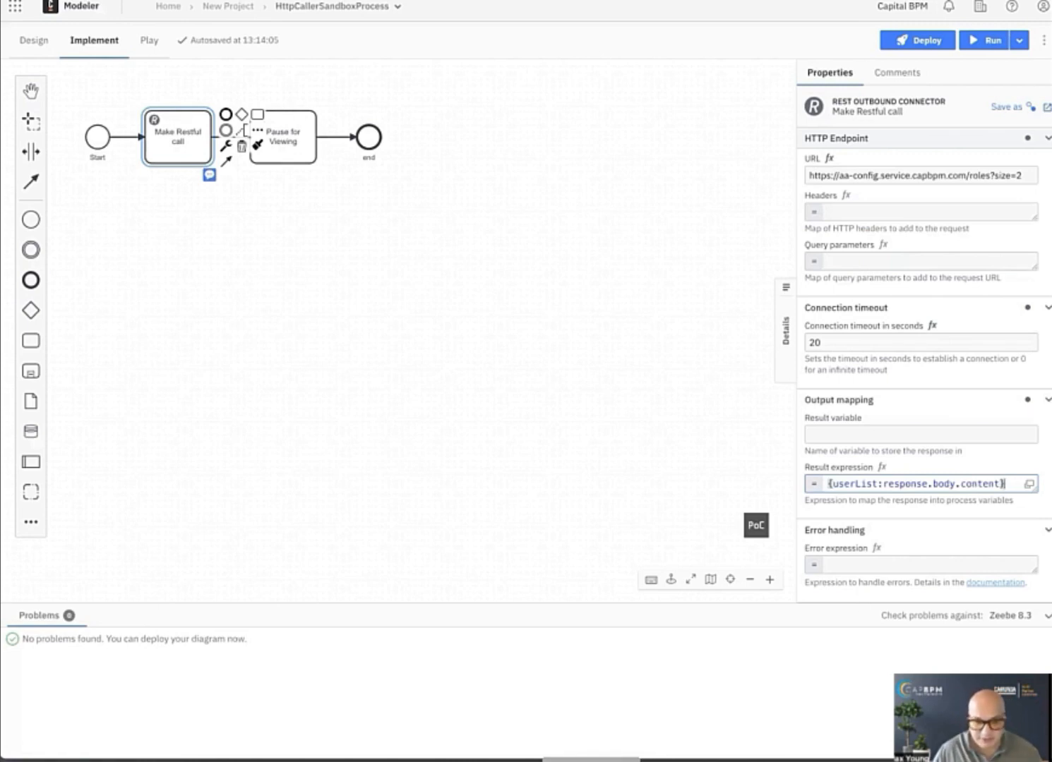
Switch to Visual Studio Code to examine the response in tmp3.json, highlighting everything from pageable onward, and return to Modeler.
left_click(591, 761)
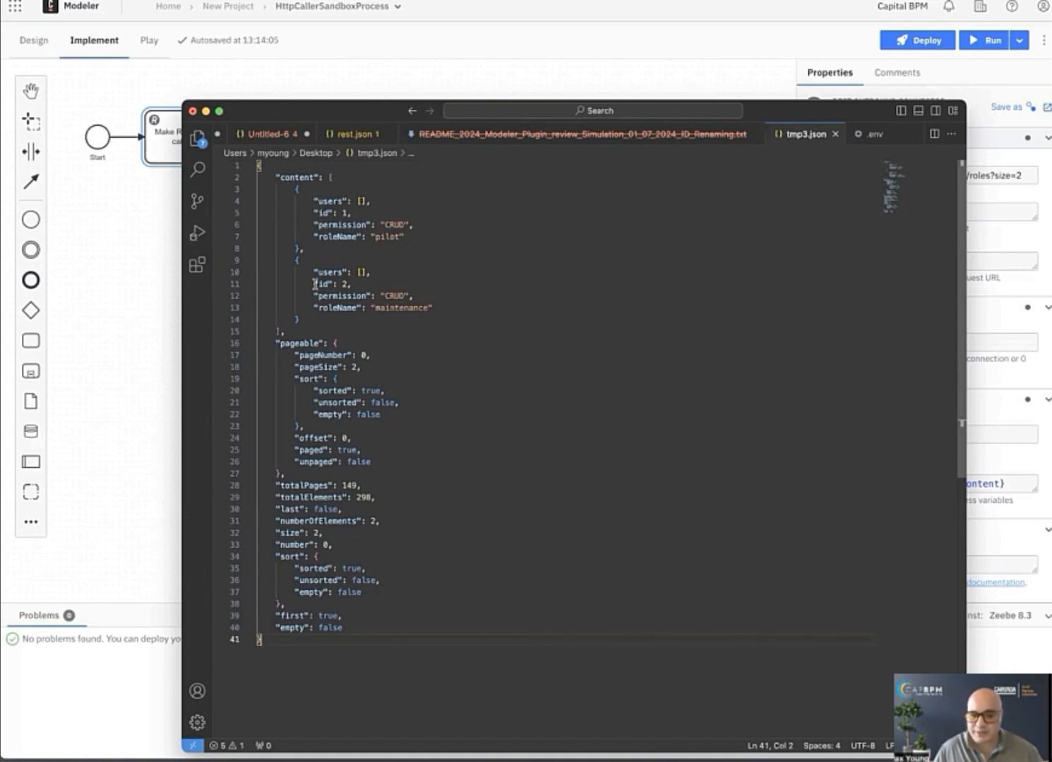
scroll(312, 297, "down", 1)
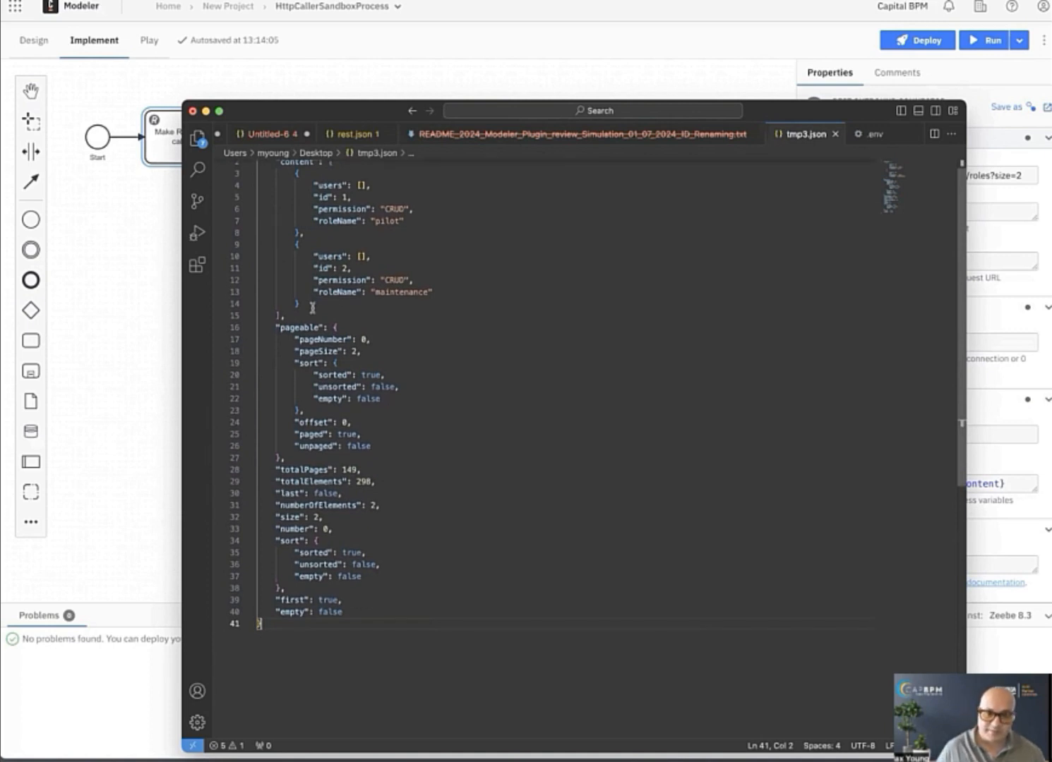
left_click_drag(275, 328, 370, 624)
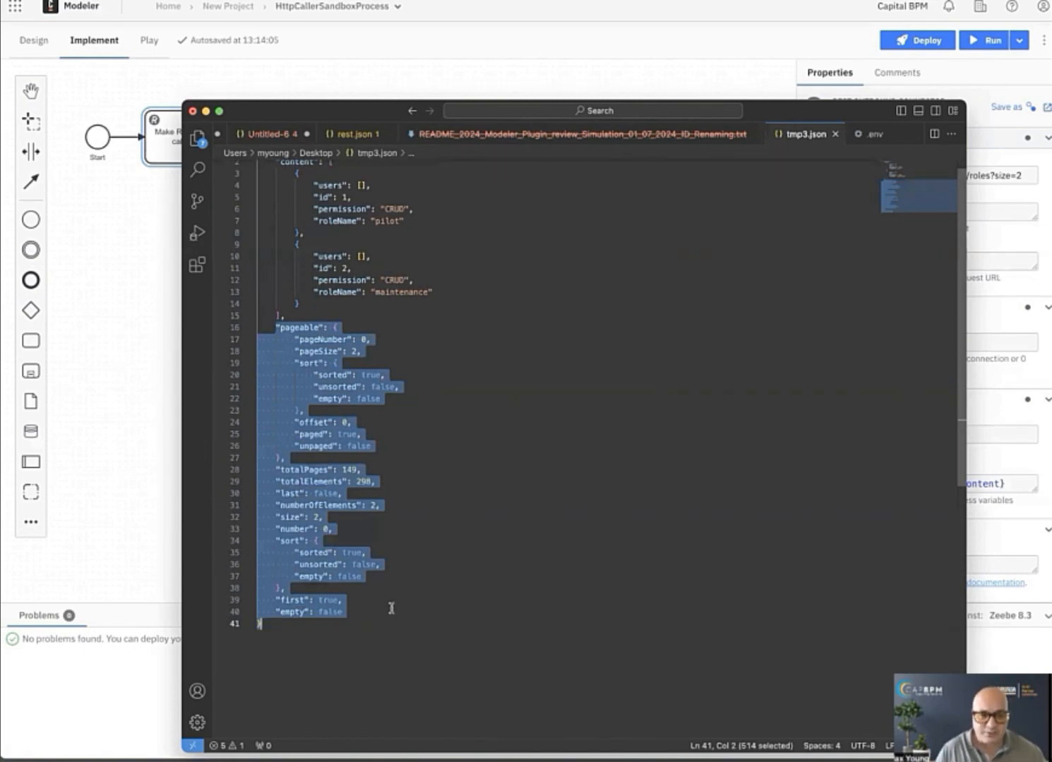
scroll(390, 609, "up", 1)
left_click(327, 297)
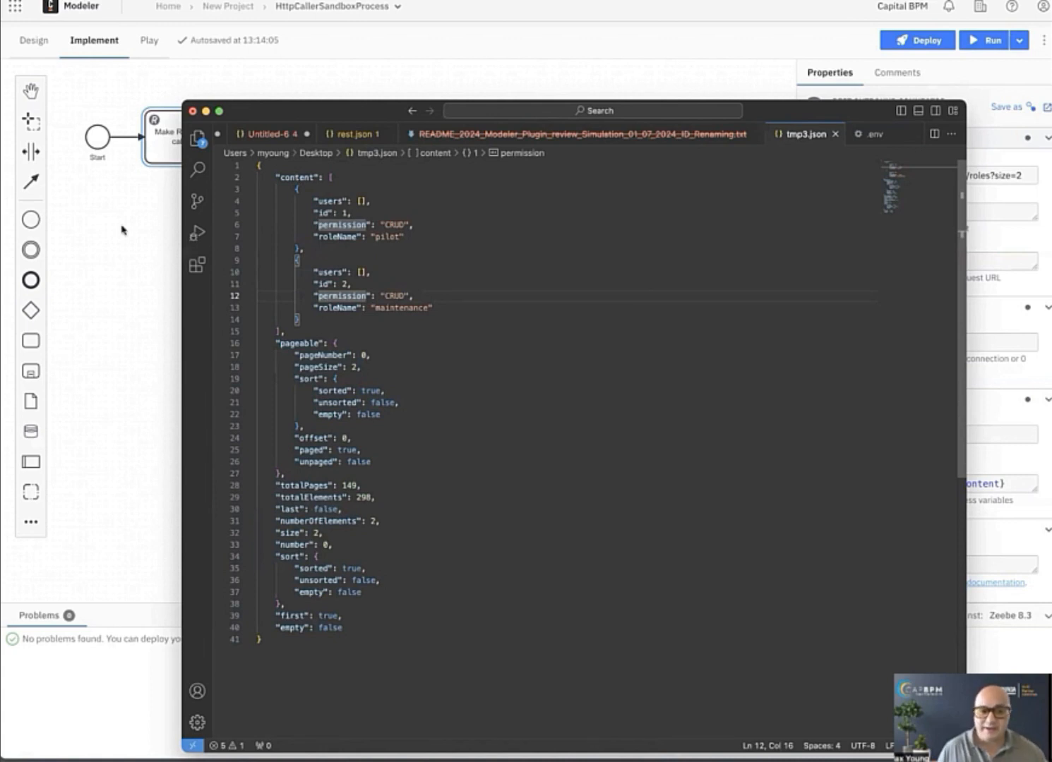
left_click(104, 262)
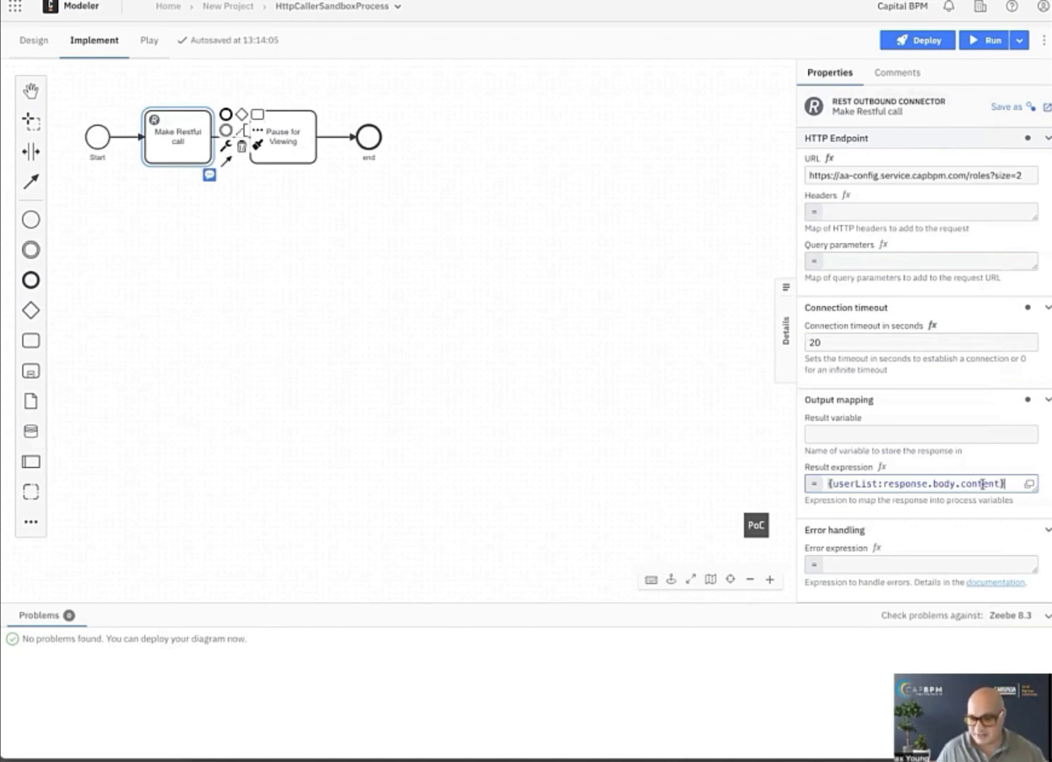
Deploy the diagram with the userList mapping to the dev.capbpm cluster and start a process instance without variables.
key("shift+Tab")
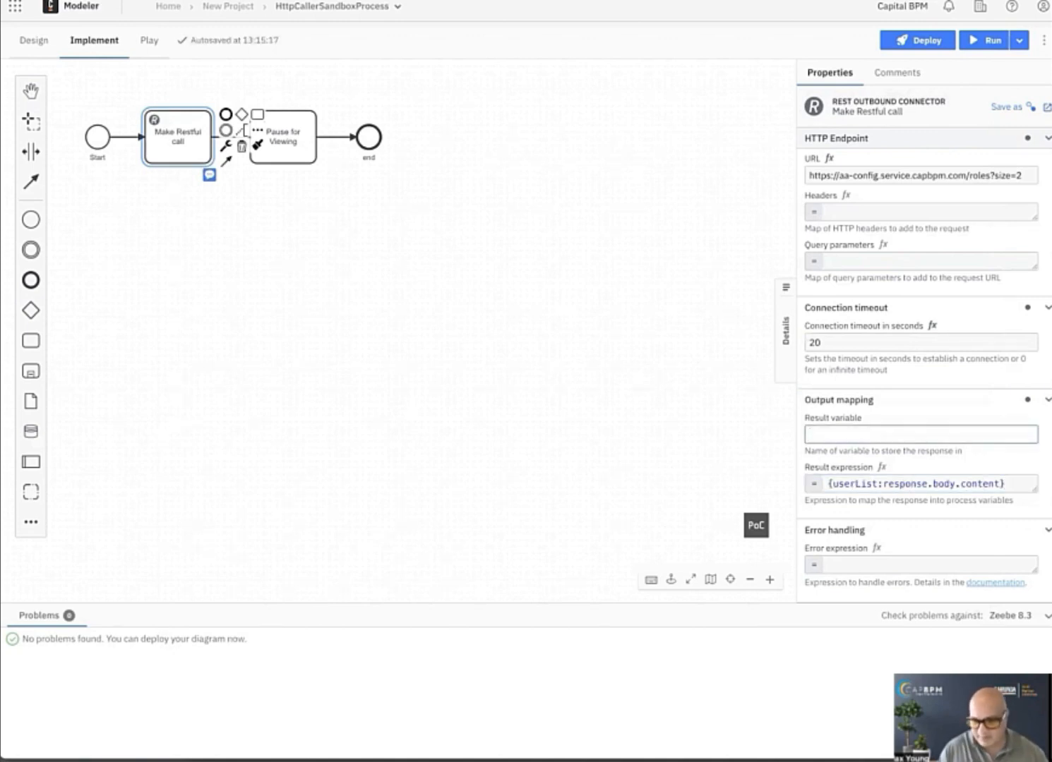
left_click(928, 52)
left_click(923, 51)
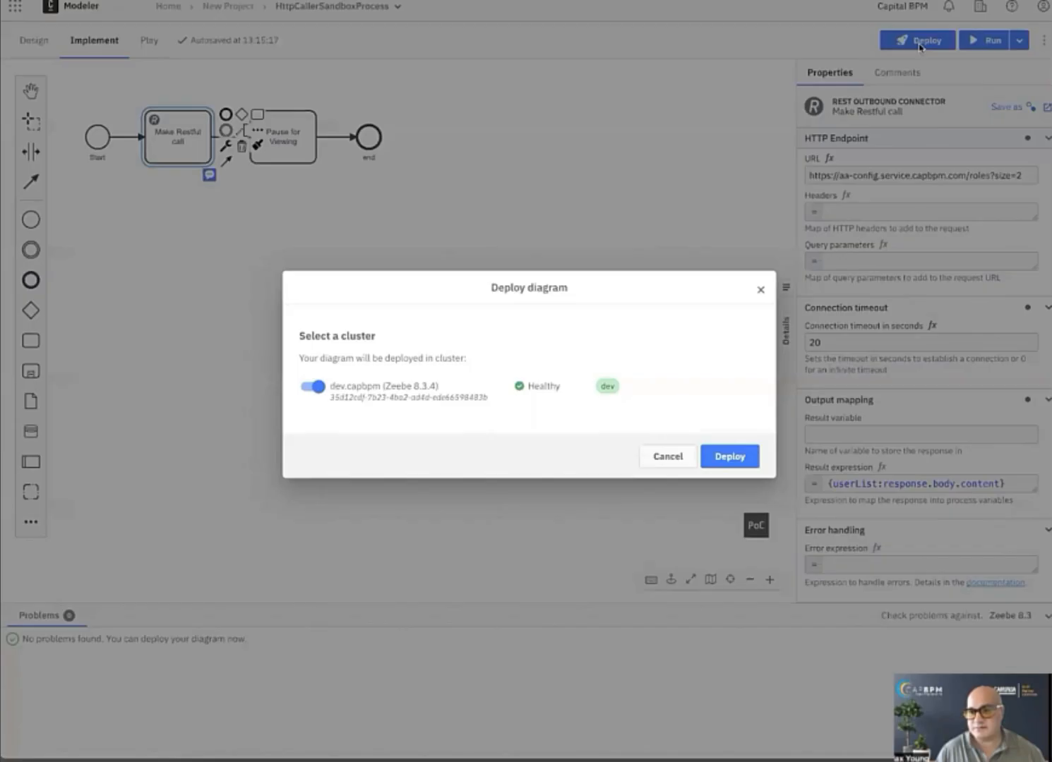
left_click(725, 453)
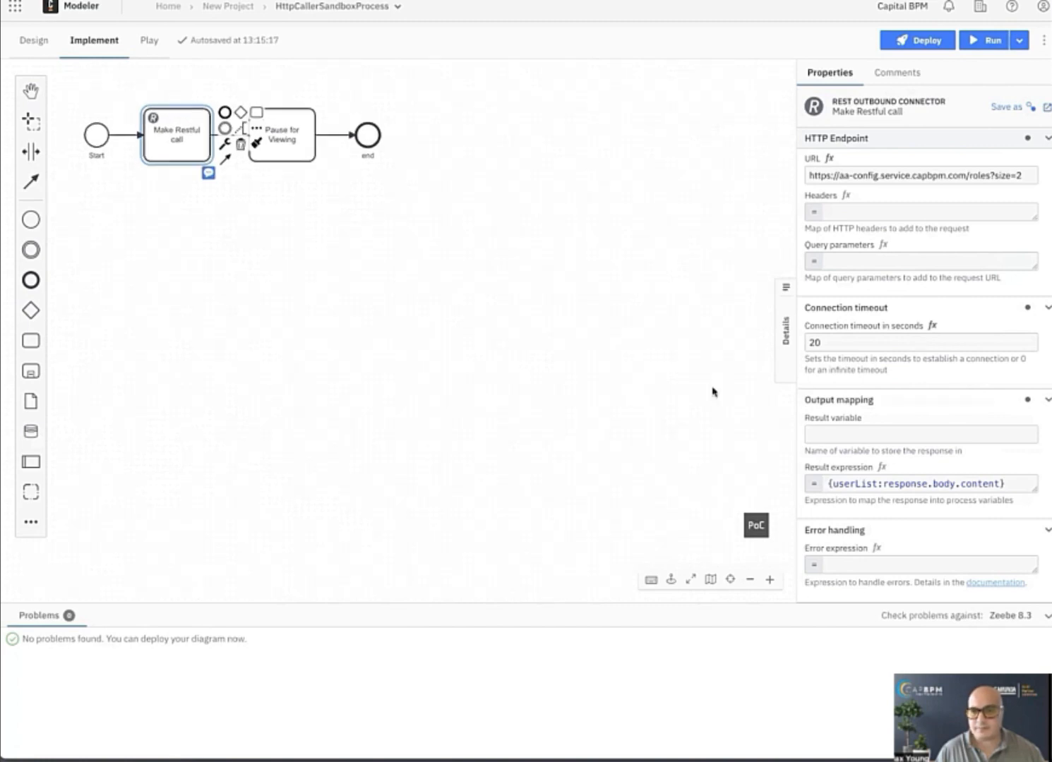
left_click(983, 47)
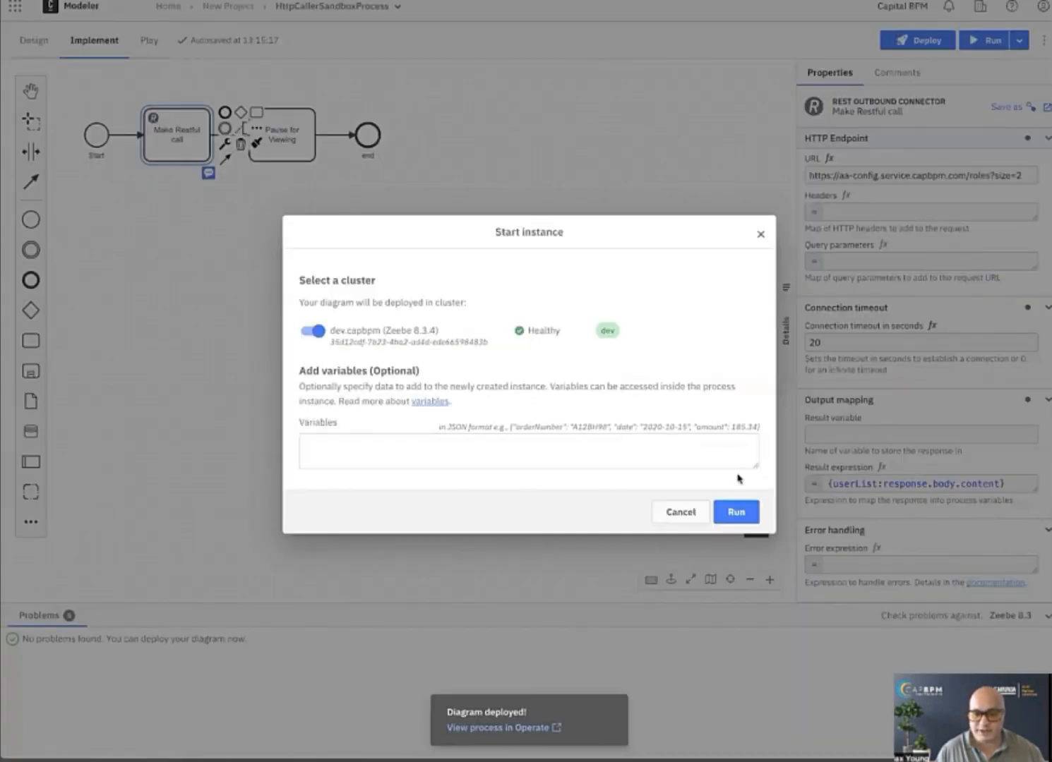
left_click(736, 510)
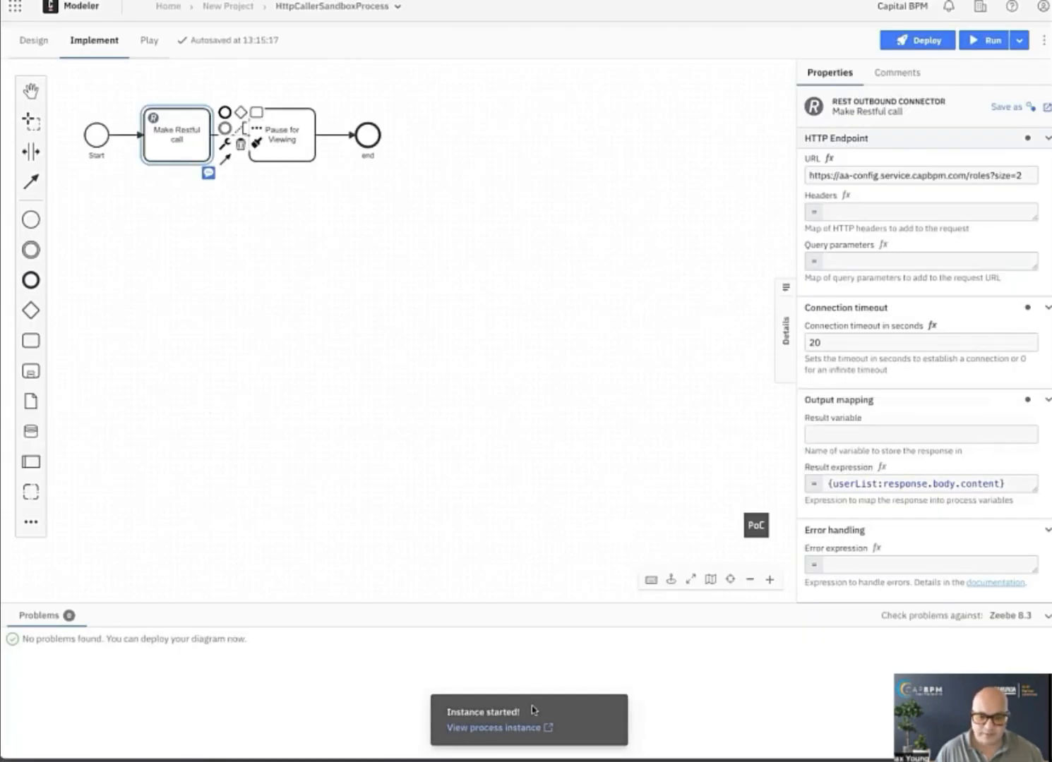
View the started process instance in Operate and examine the userList variable in the JSON editor, leaving it unedited.
left_click(531, 728)
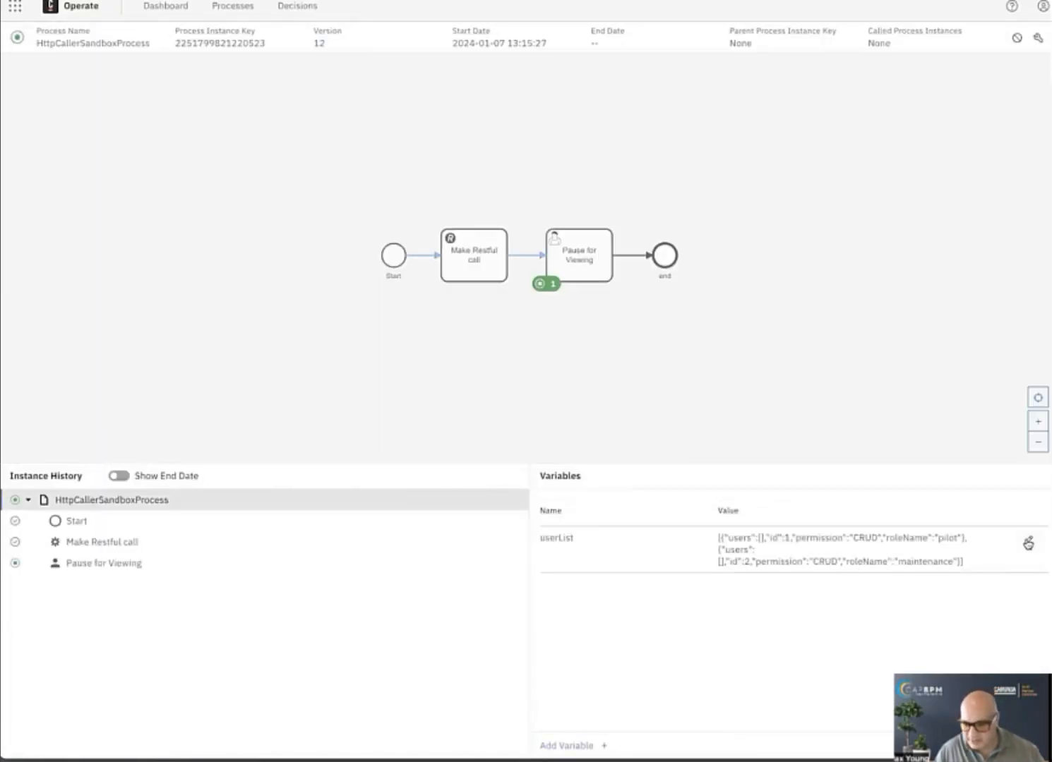
left_click(1029, 540)
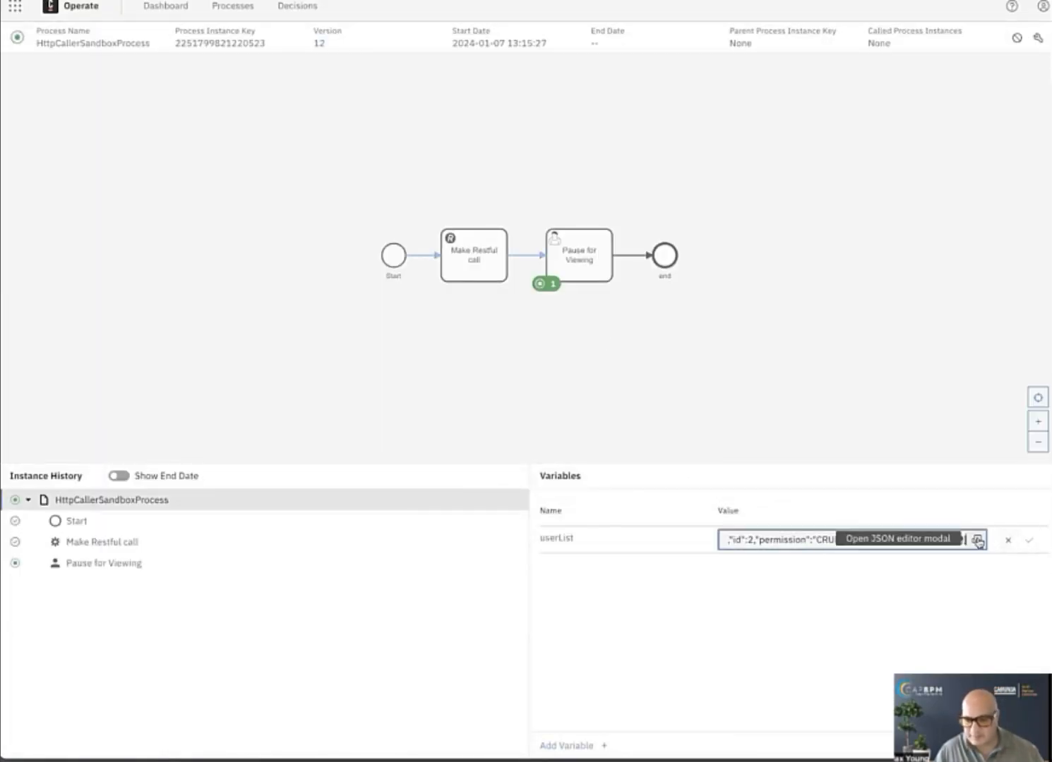
left_click(976, 540)
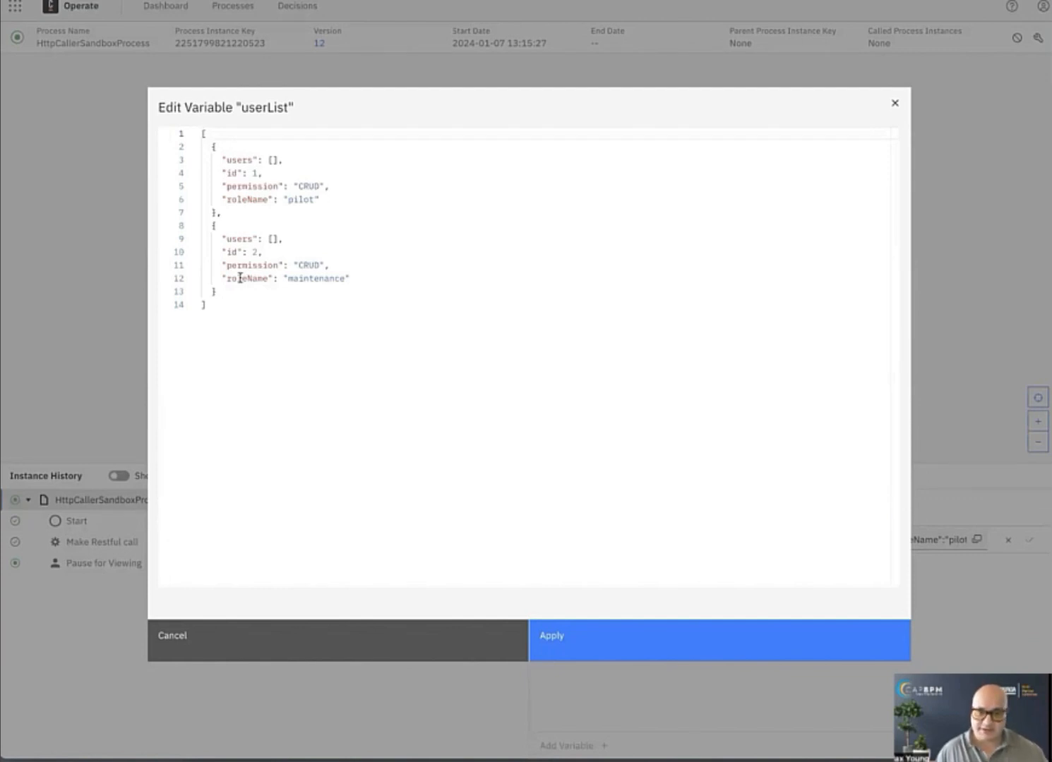
left_click(344, 626)
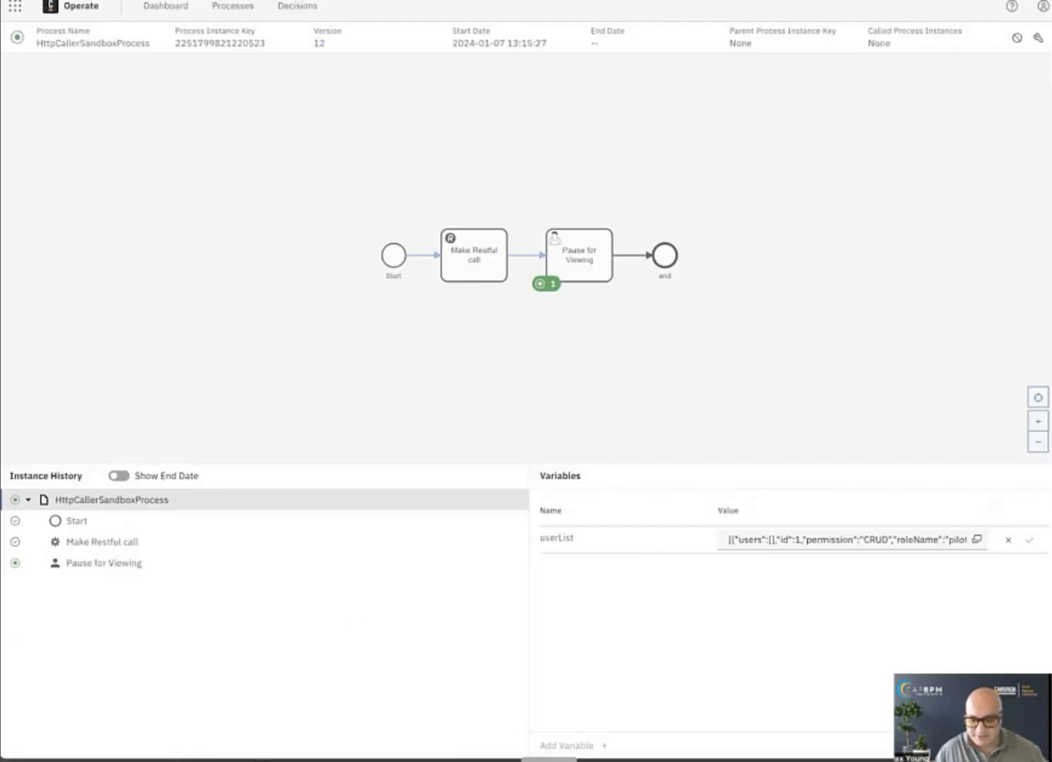
Compare the userList content with the full response in tmp3.json and return to the diagram in Modeler.
left_click(550, 760)
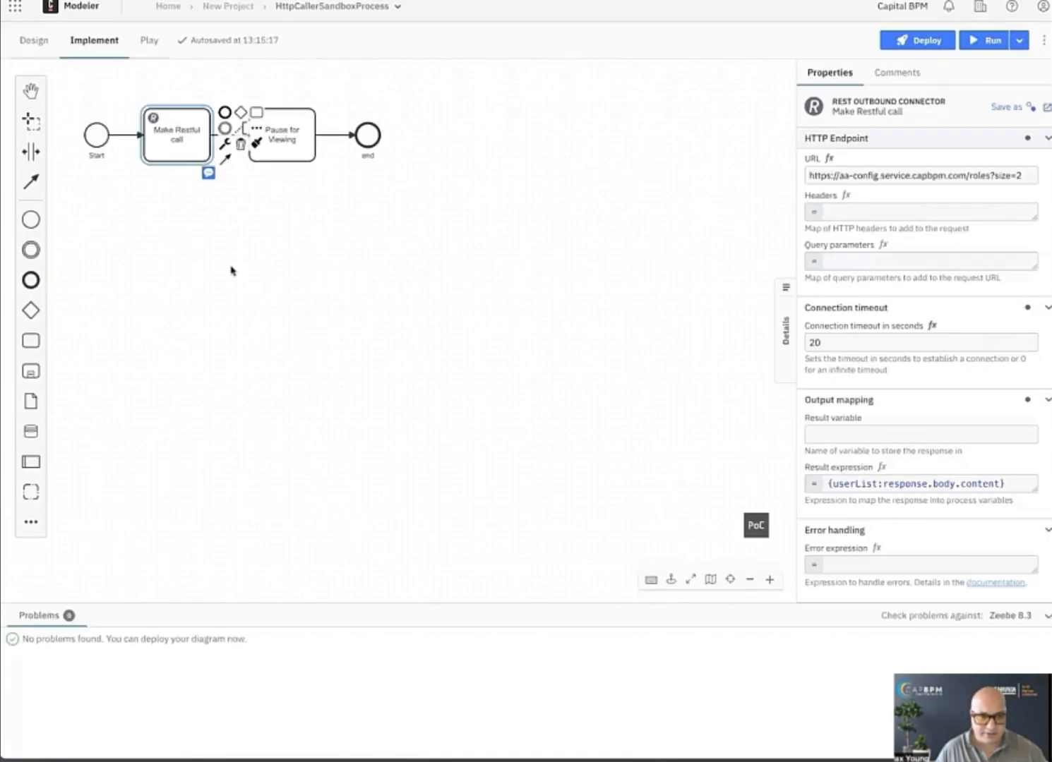
left_click(230, 270)
left_click(188, 155)
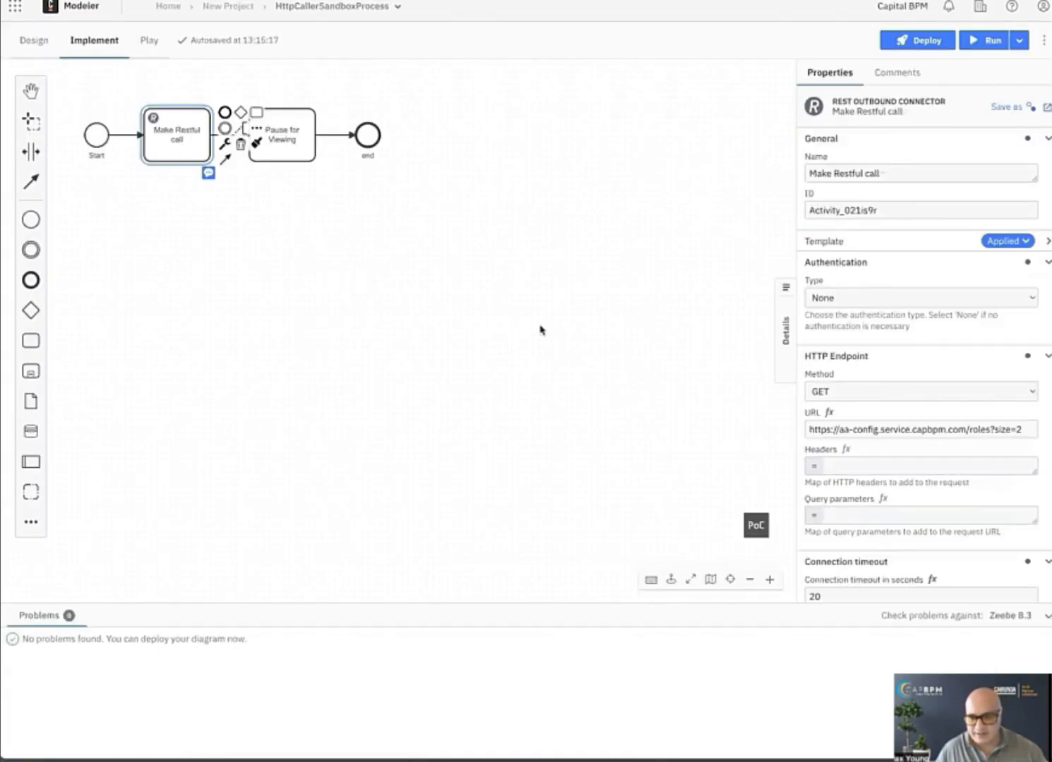
Append a comma and the beginning of a second variable name, myH, inside the result expression after response.body.content.
scroll(854, 530, "down", 4)
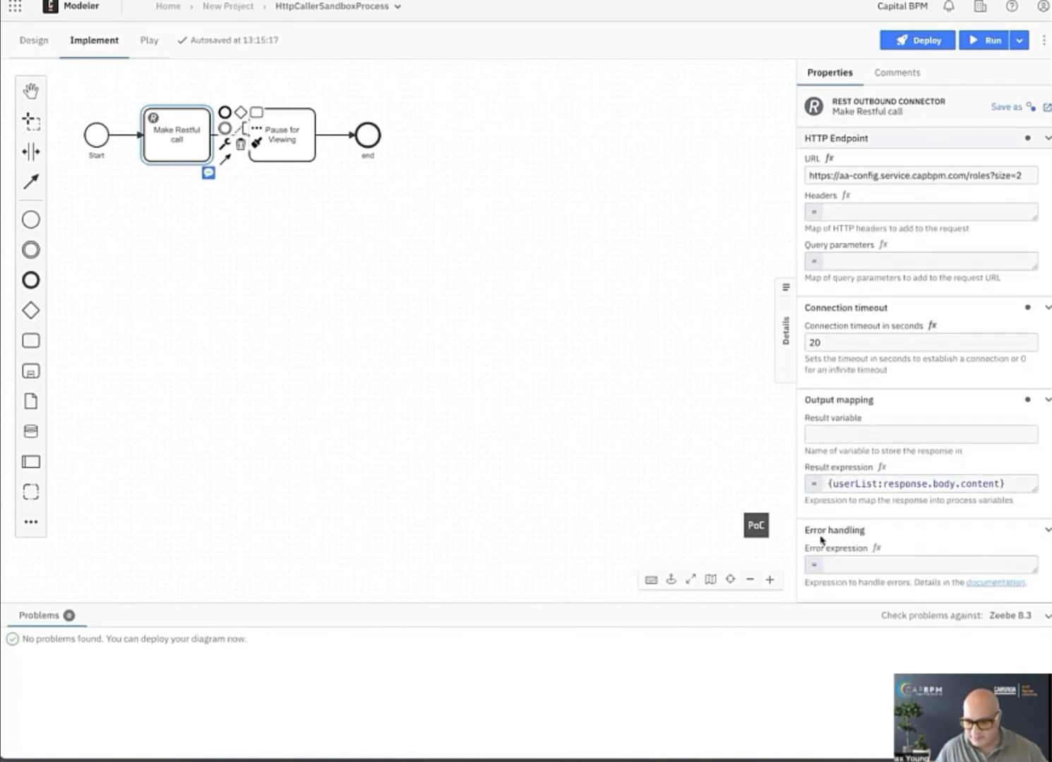
left_click(998, 485)
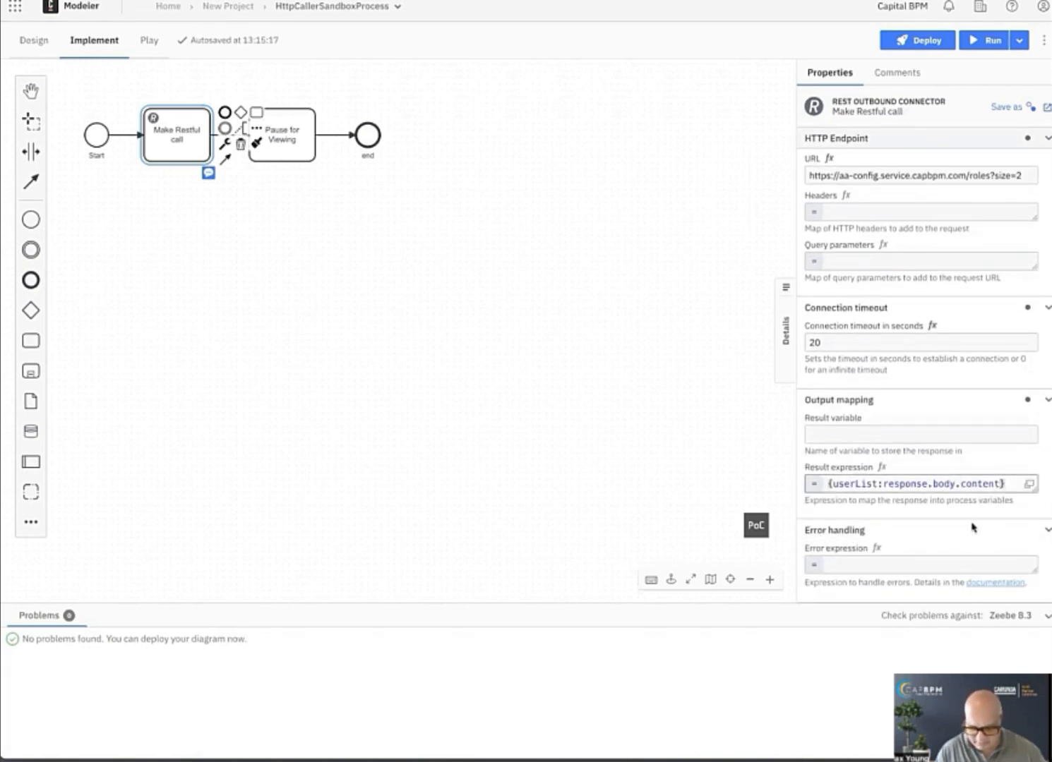
type(",")
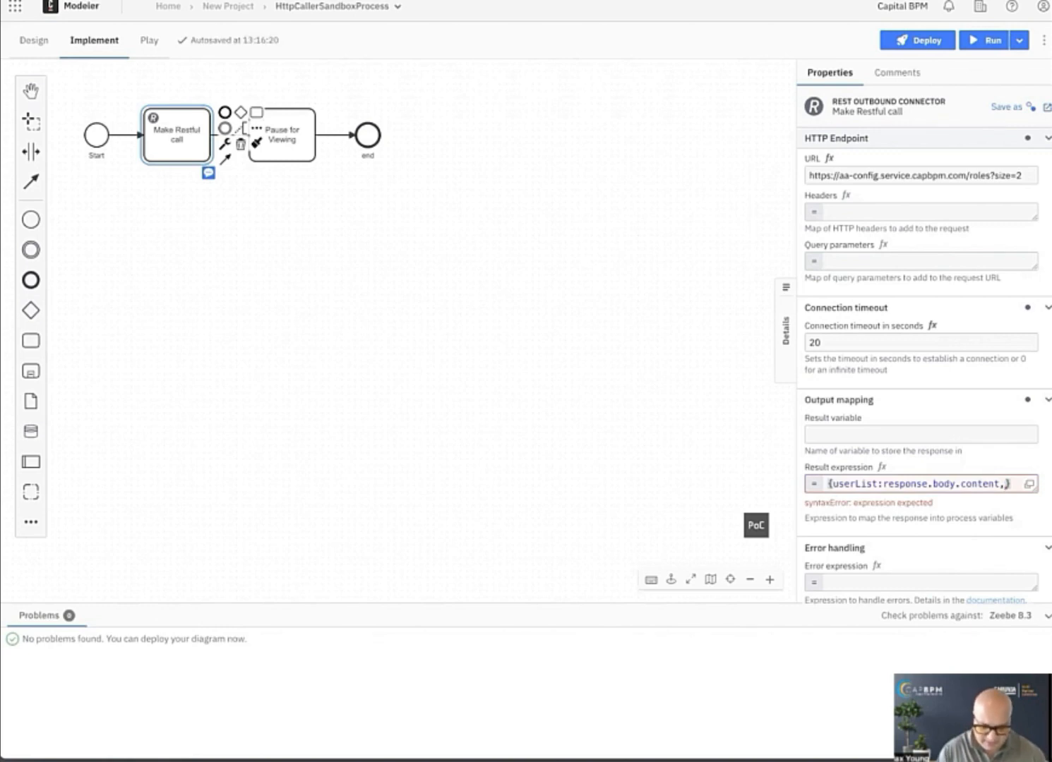
type("myArr")
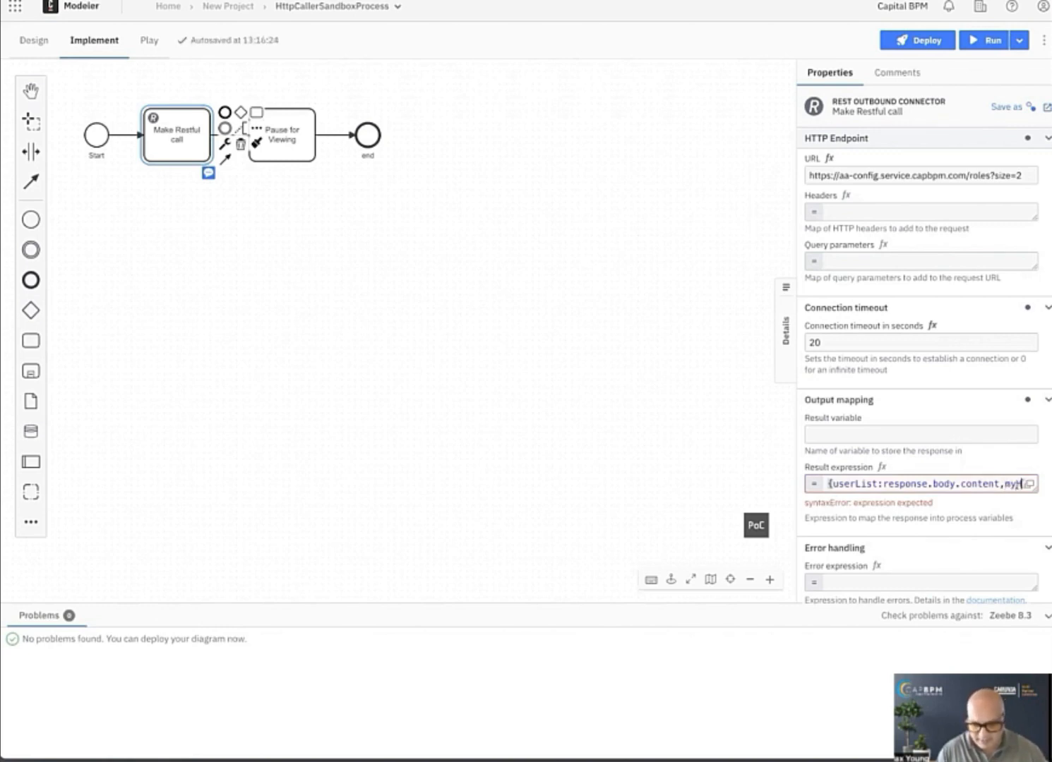
key("BackSpace")
key("BackSpace")
type("rt")
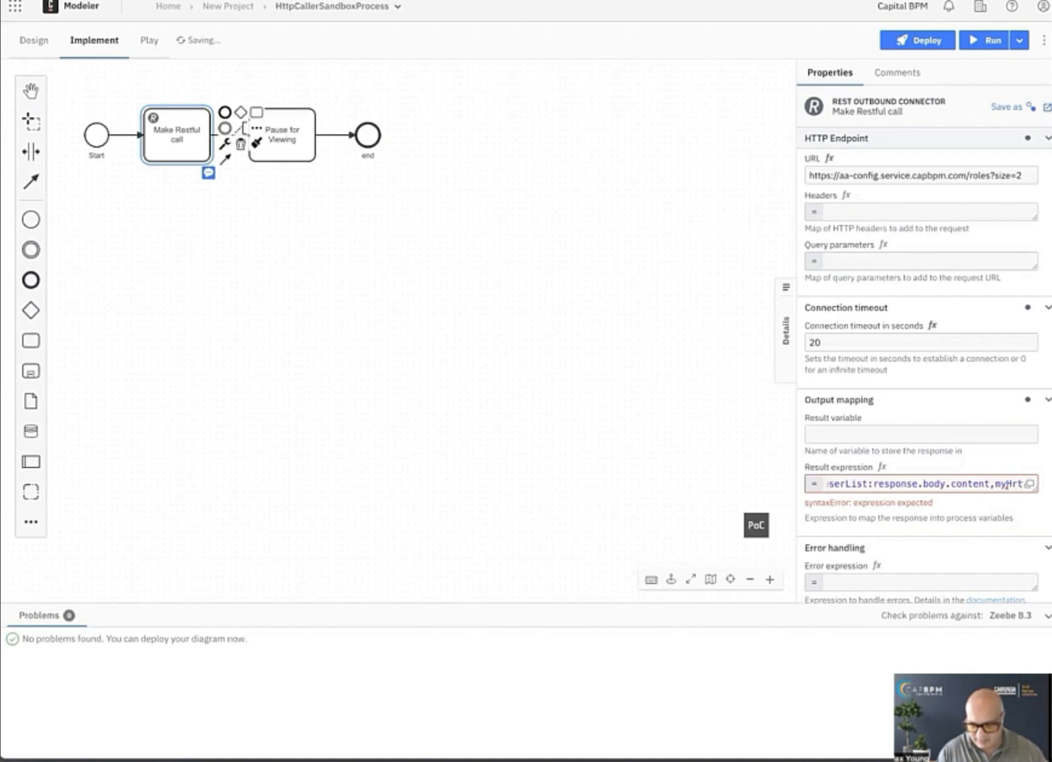
key("BackSpace")
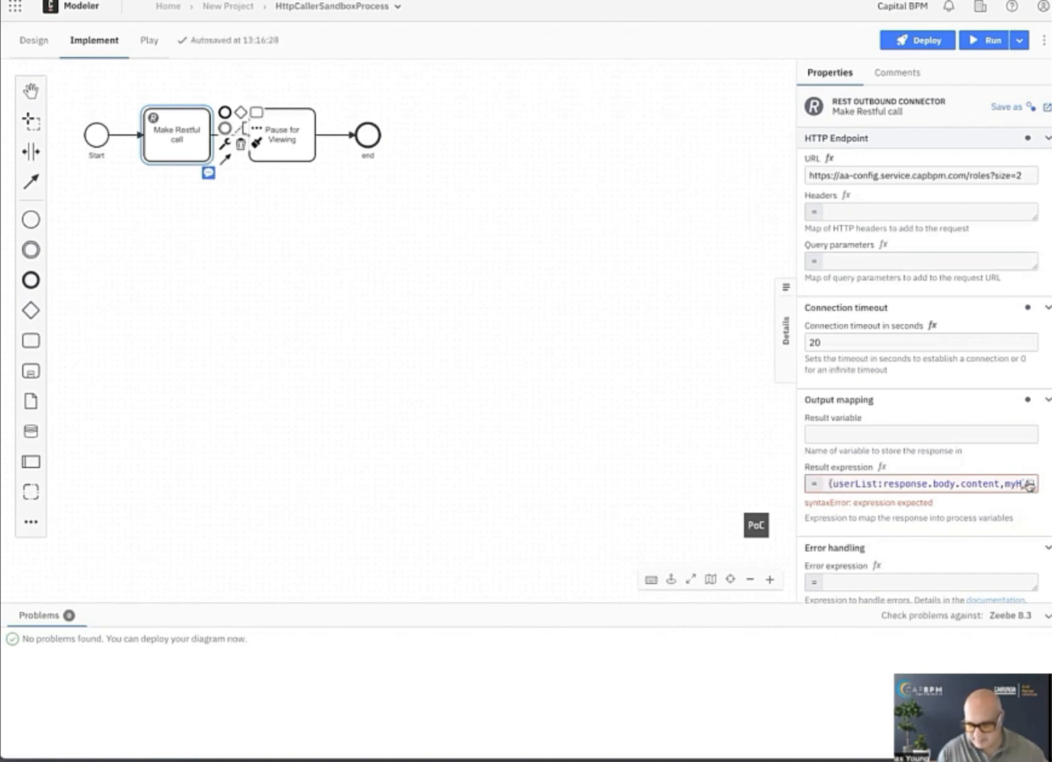
Open the result expression in the larger editor and name the second variable myHttpStatus on its own line.
left_click(1028, 483)
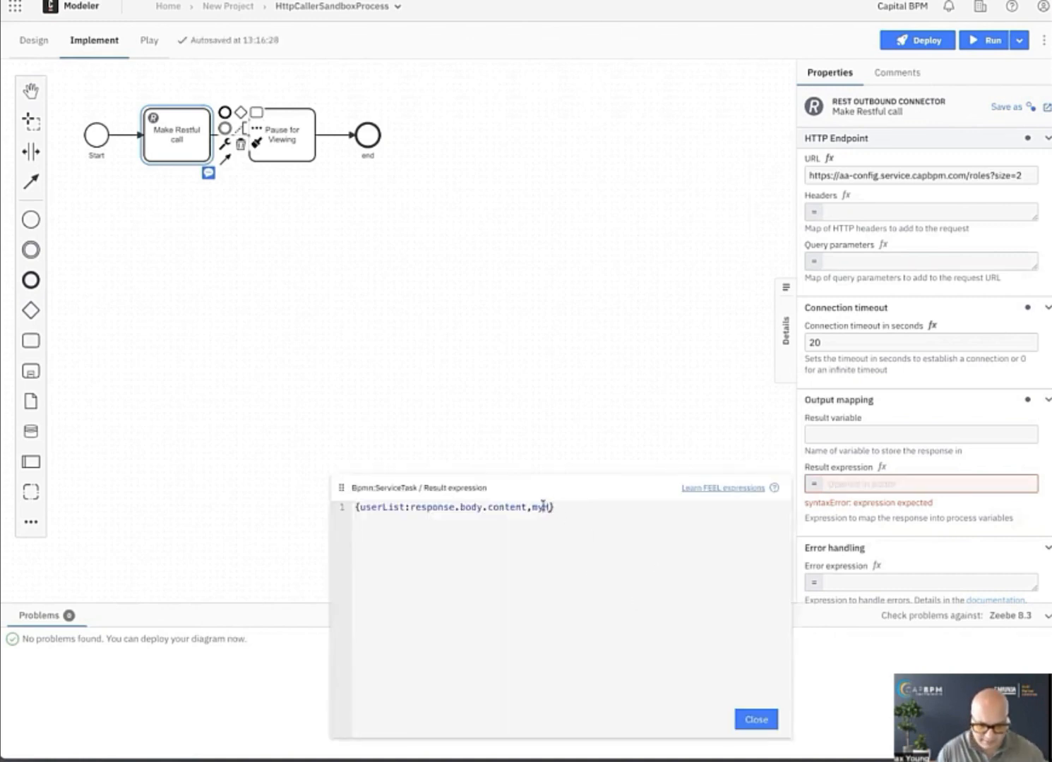
double_click(541, 506)
key("Return")
type("myHr")
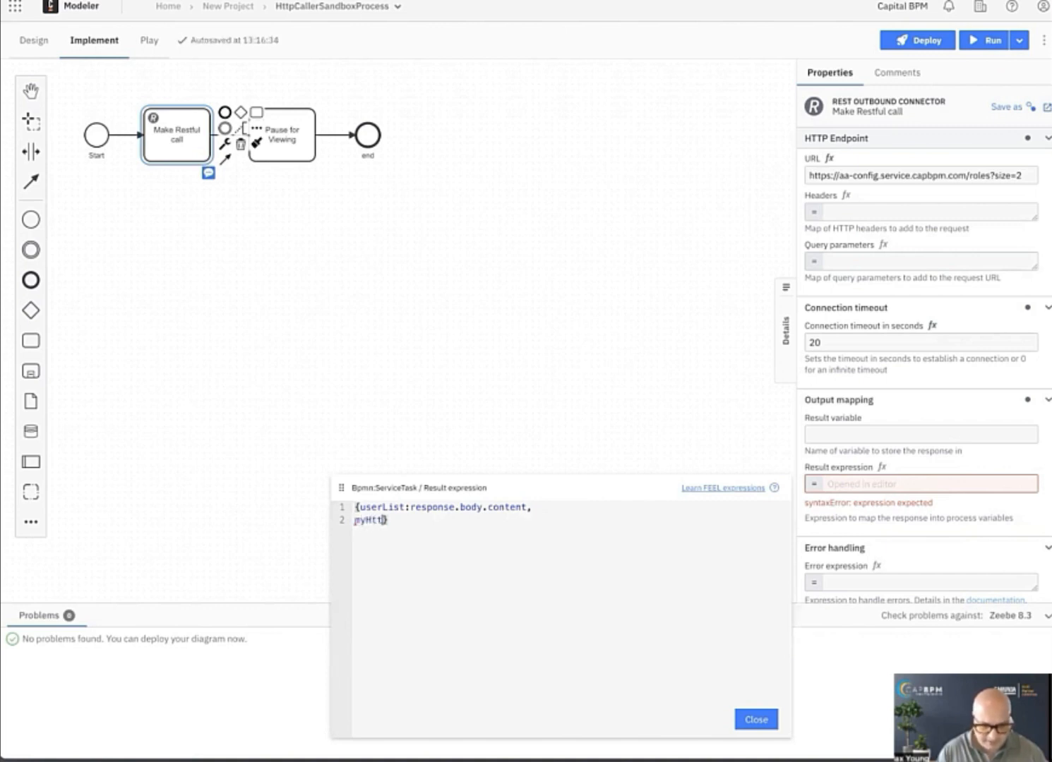
type("tpSa")
key("BackSpace")
key("BackSpace")
key("BackSpace")
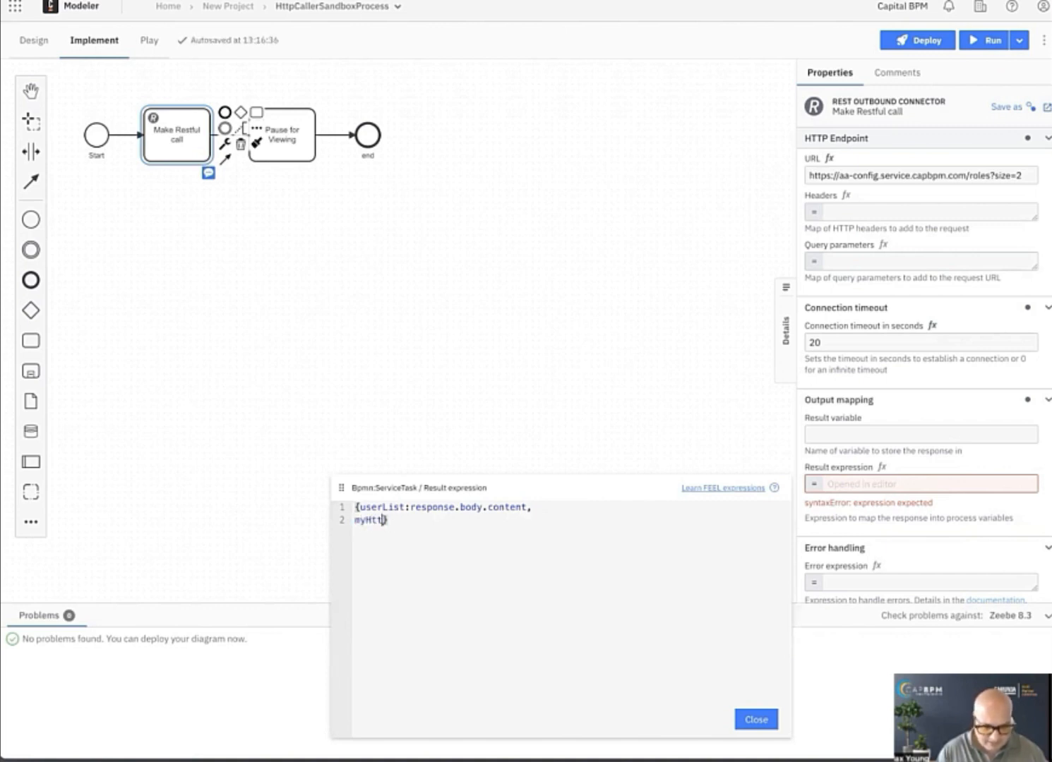
type("pStatus:res")
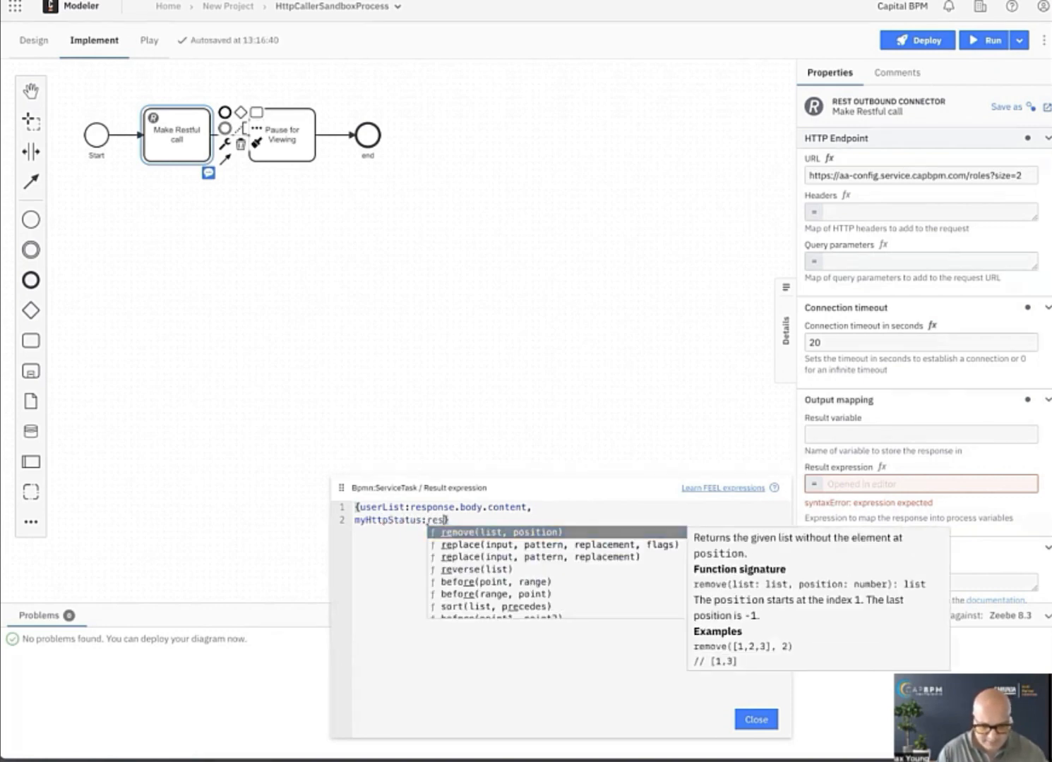
type("o")
Map myHttpStatus to response.status in the result expression and close the expression editor.
key("BackSpace")
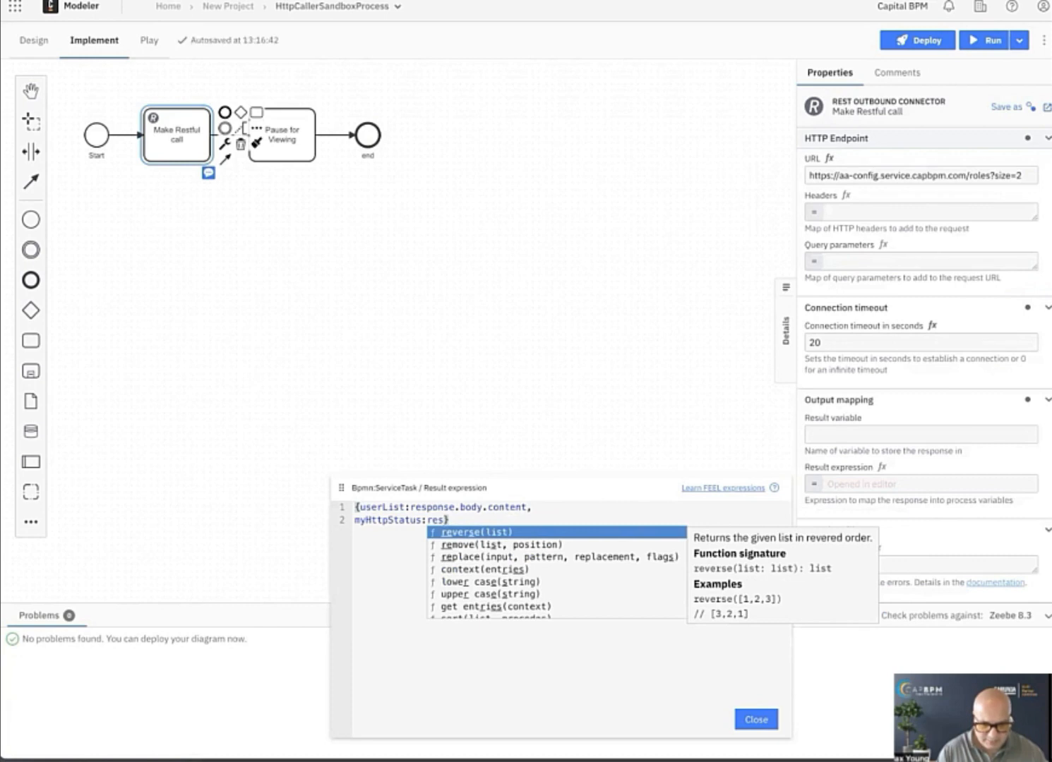
type("os")
key("BackSpace")
key("BackSpace")
type("pons")
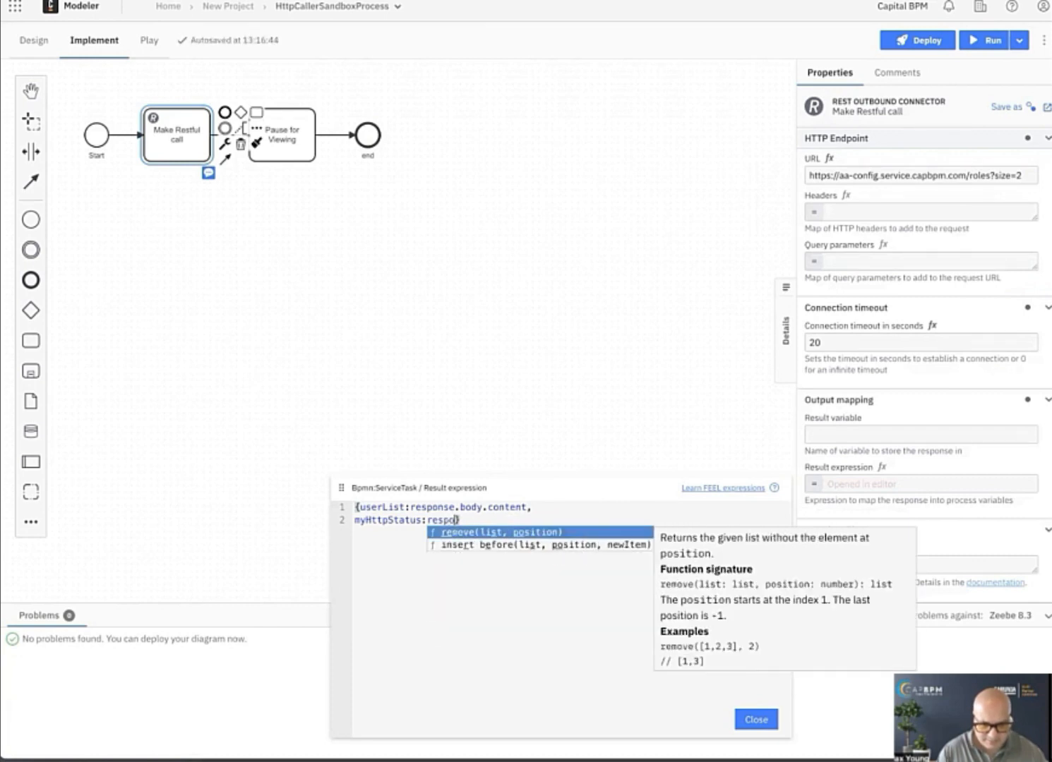
type("e.stat")
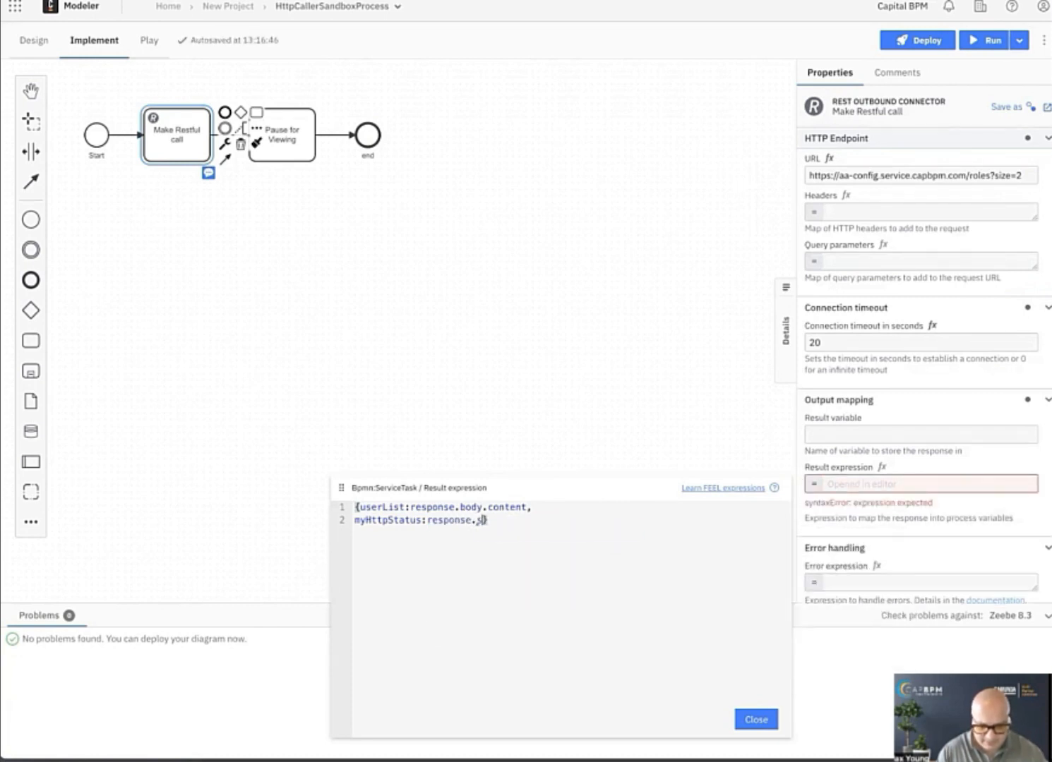
type("us")
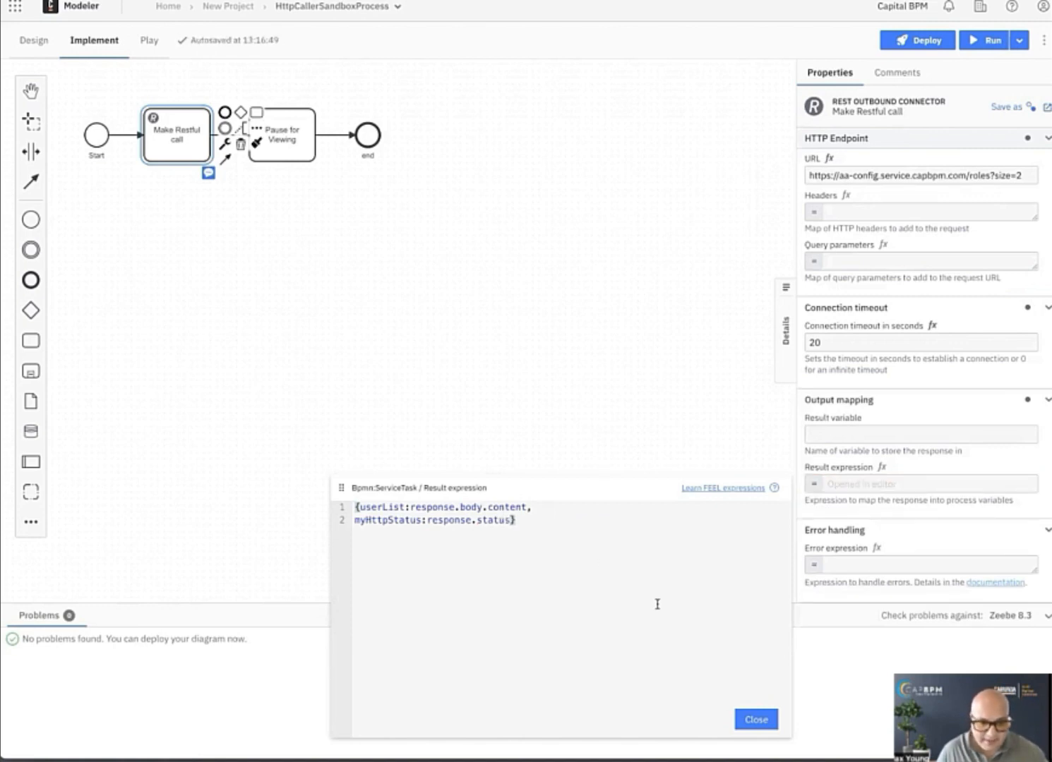
left_click(746, 719)
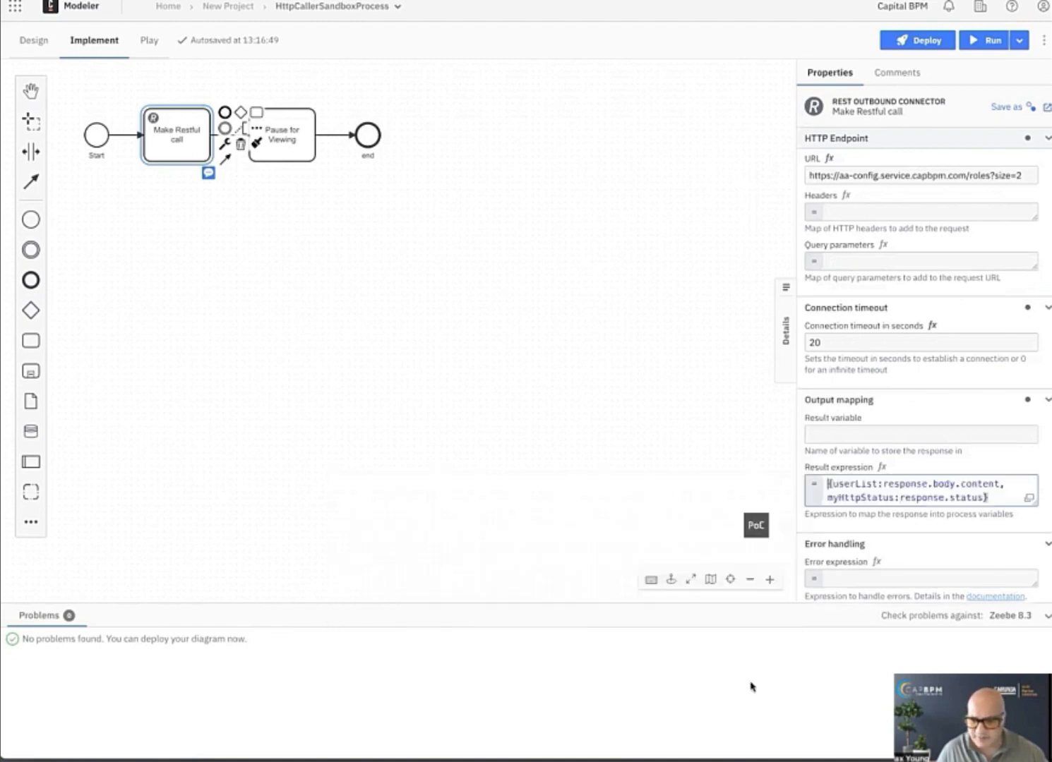
Set the REST connector's result variable to myHttpResponse in the output mapping.
left_click(821, 430)
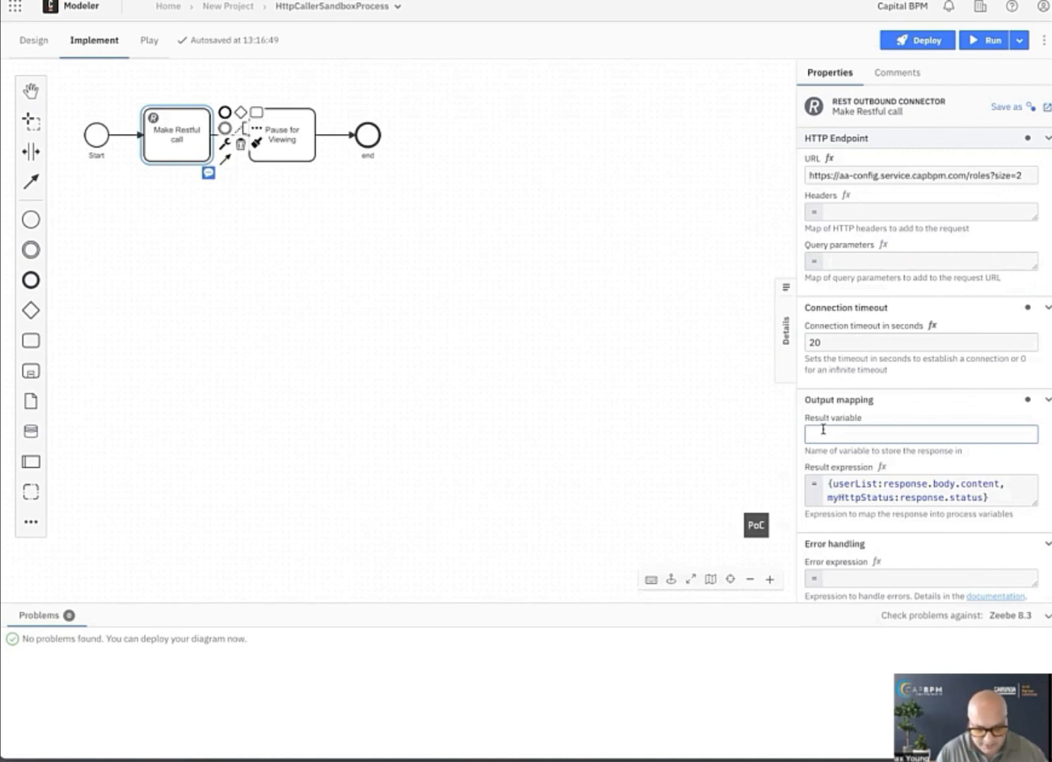
type("myH")
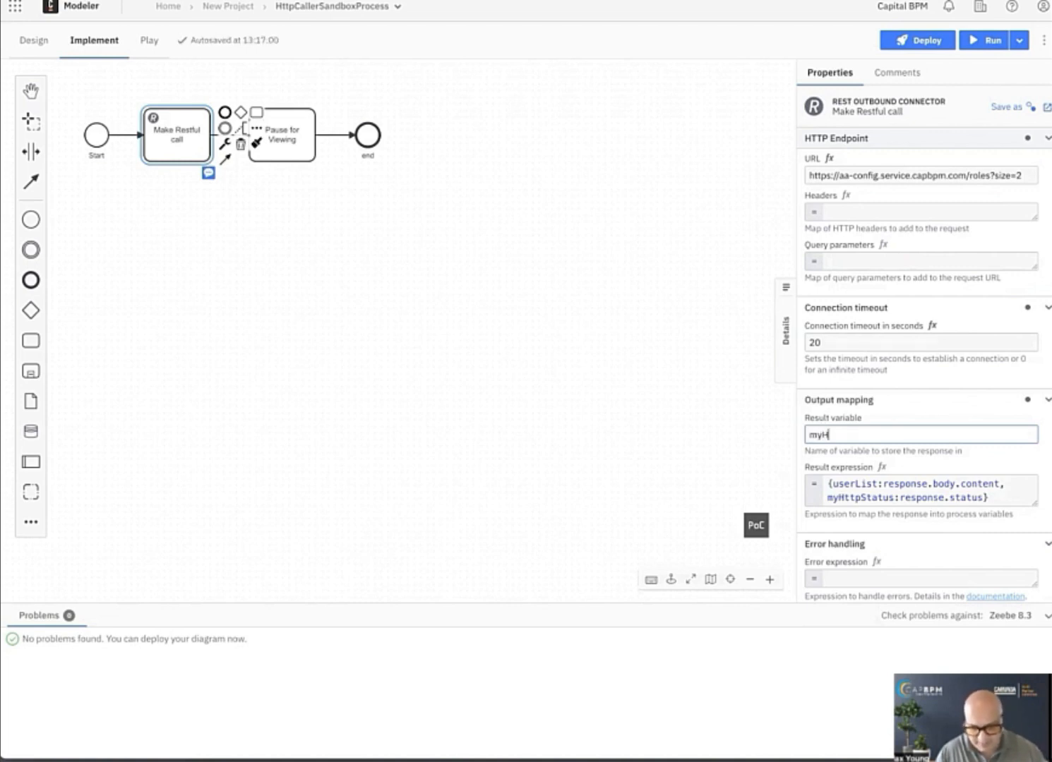
type("ttp")
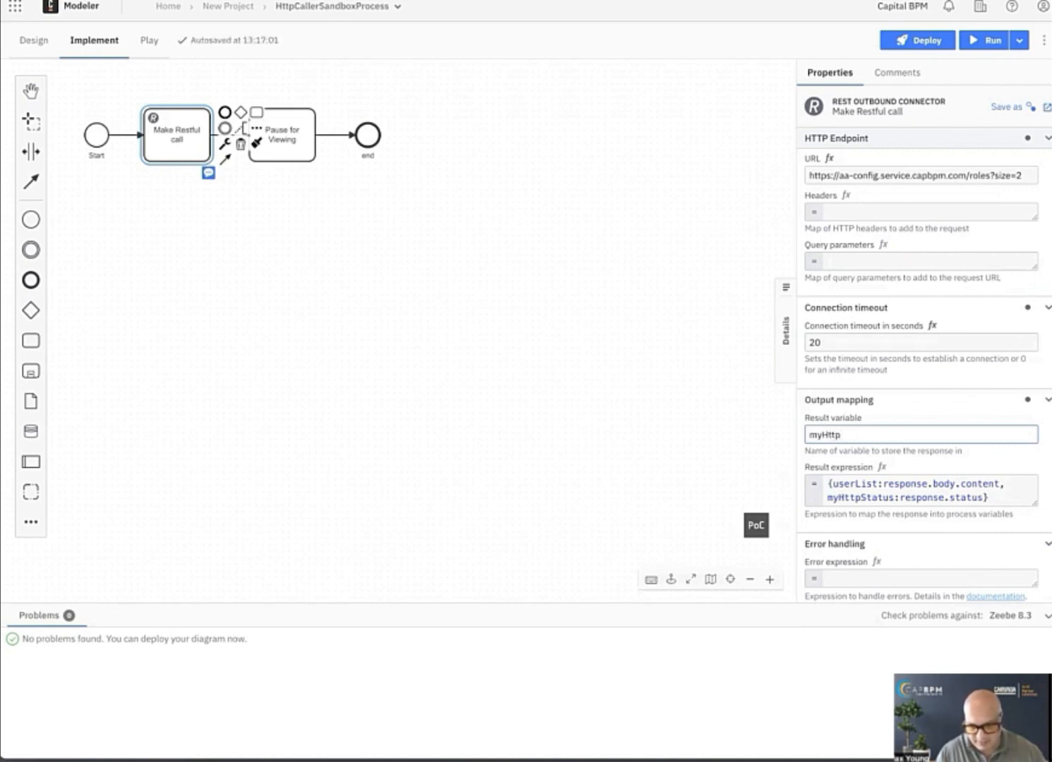
type("Respo")
key("BackSpace")
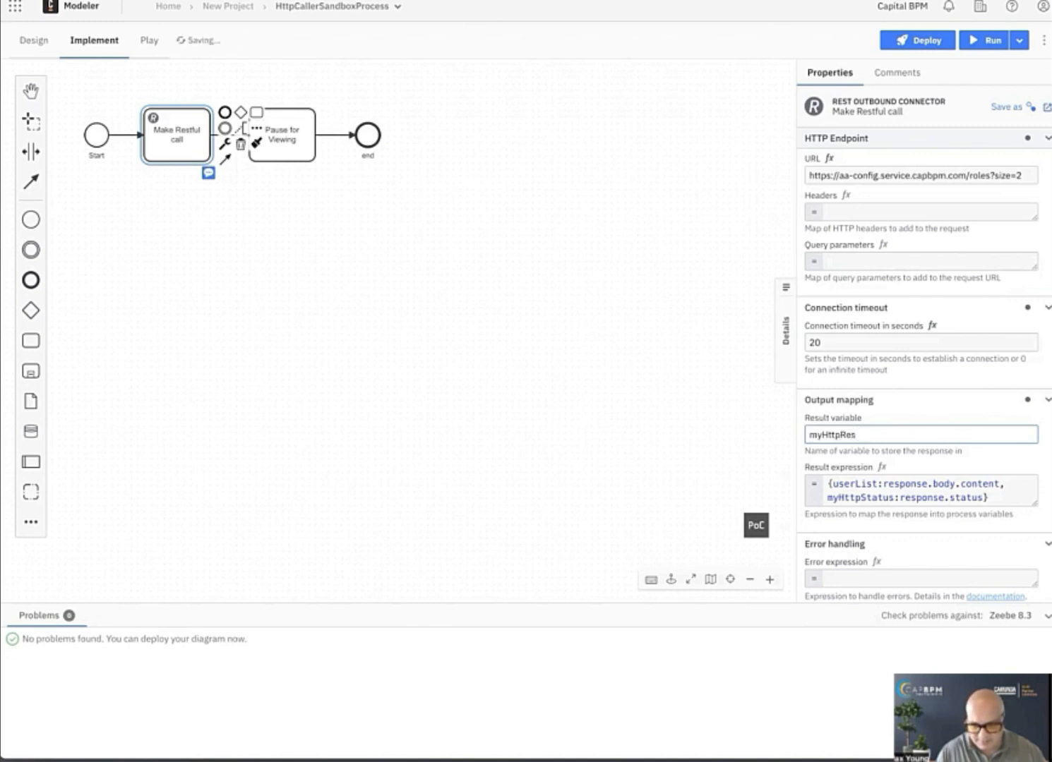
type("ponse")
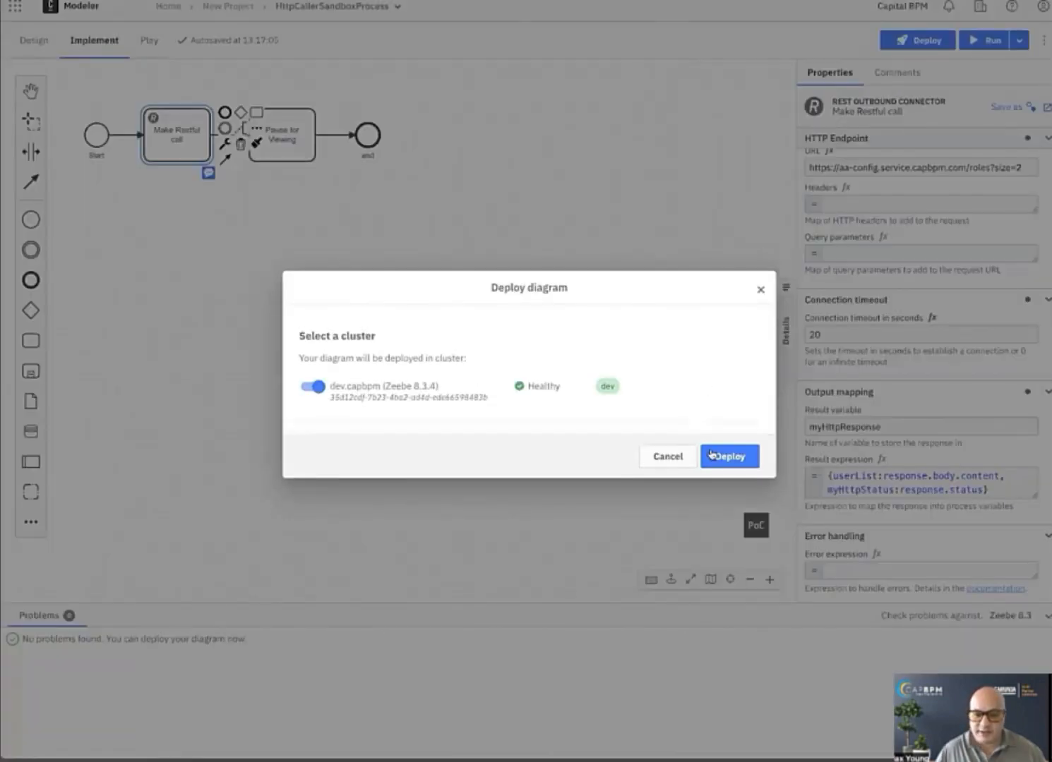
Deploy and run the updated HttpCallerSandboxProcess, and view the started instance in Operate.
left_click(711, 454)
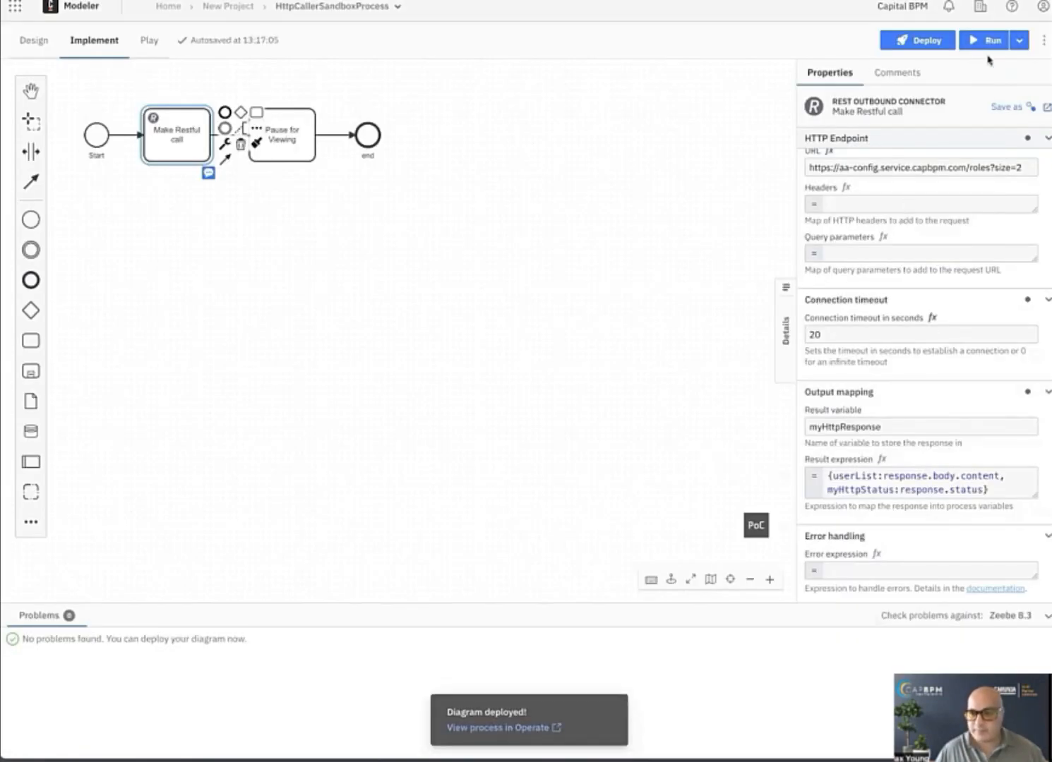
left_click(988, 40)
left_click(734, 514)
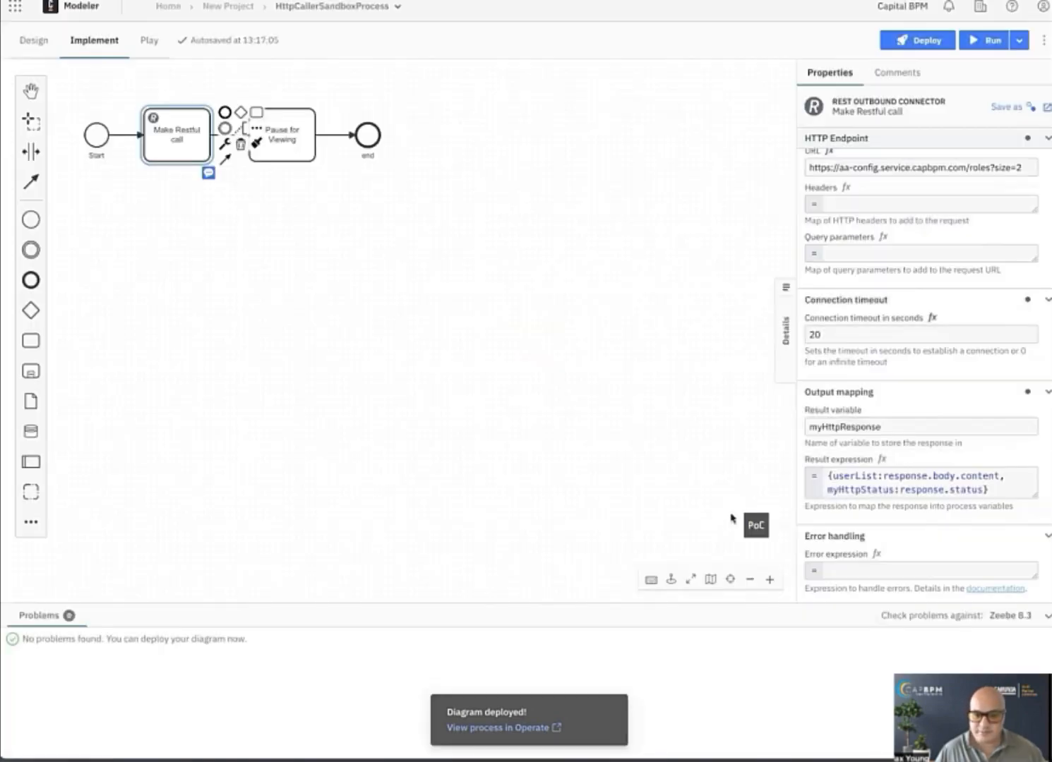
left_click(487, 728)
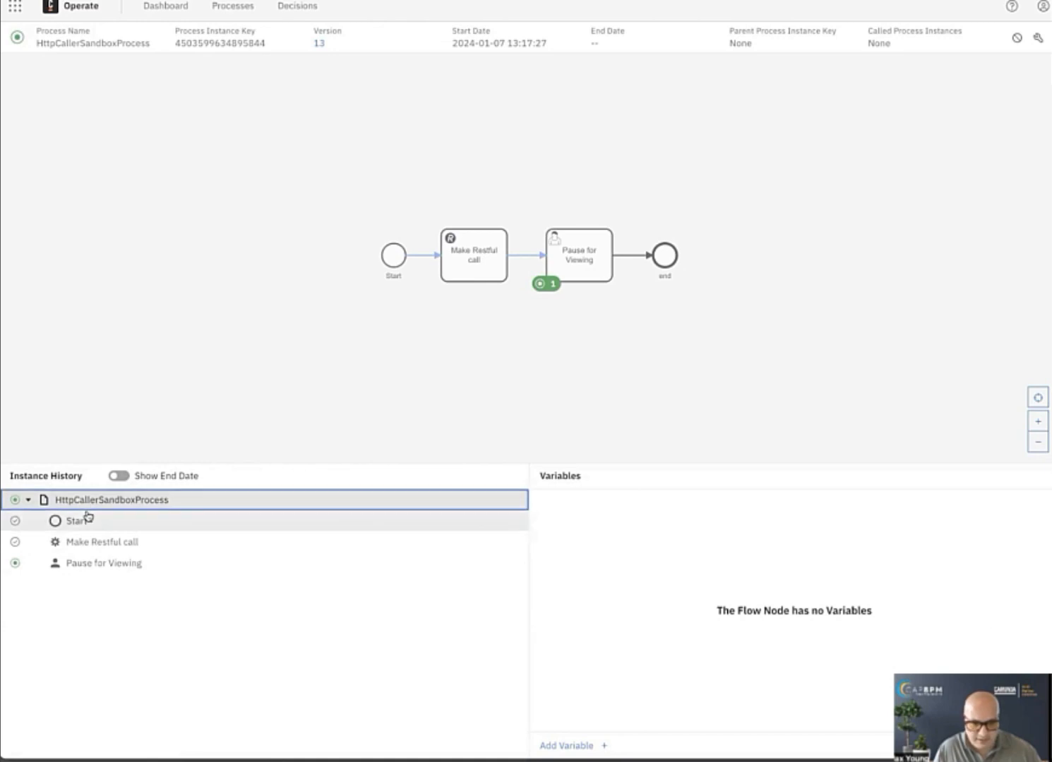
Show the process-level variables and compare the status inside myHttpResponse with the value of myHttpStatus.
left_click(86, 519)
left_click(121, 501)
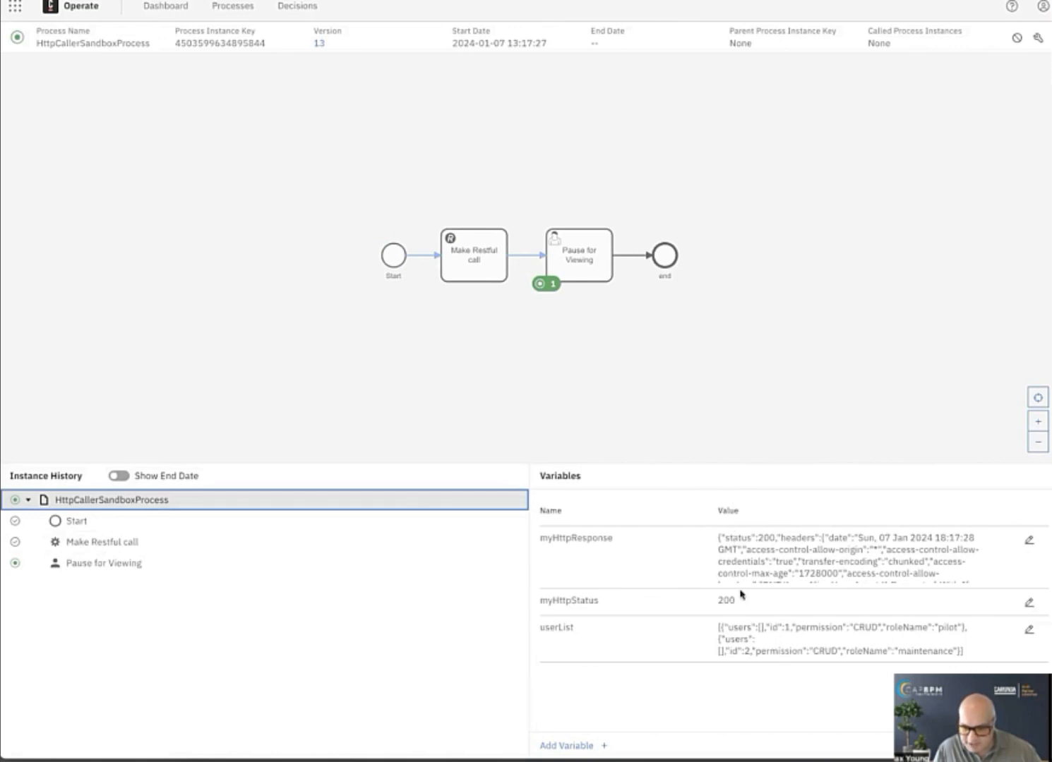
double_click(741, 540)
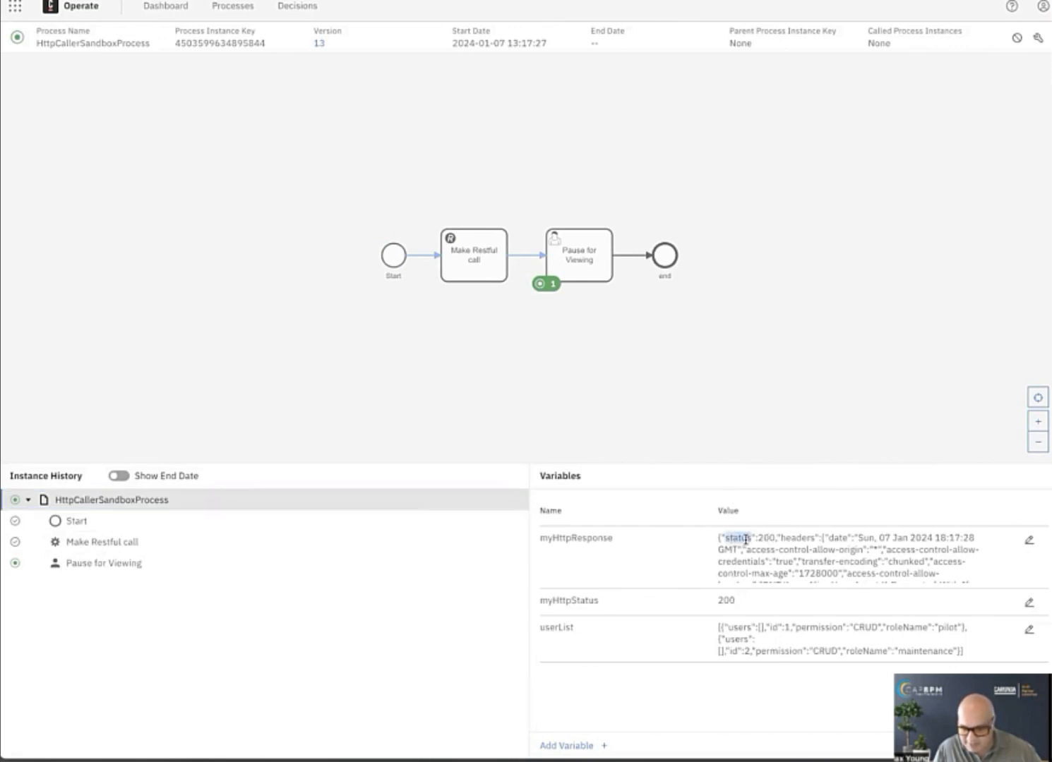
double_click(726, 600)
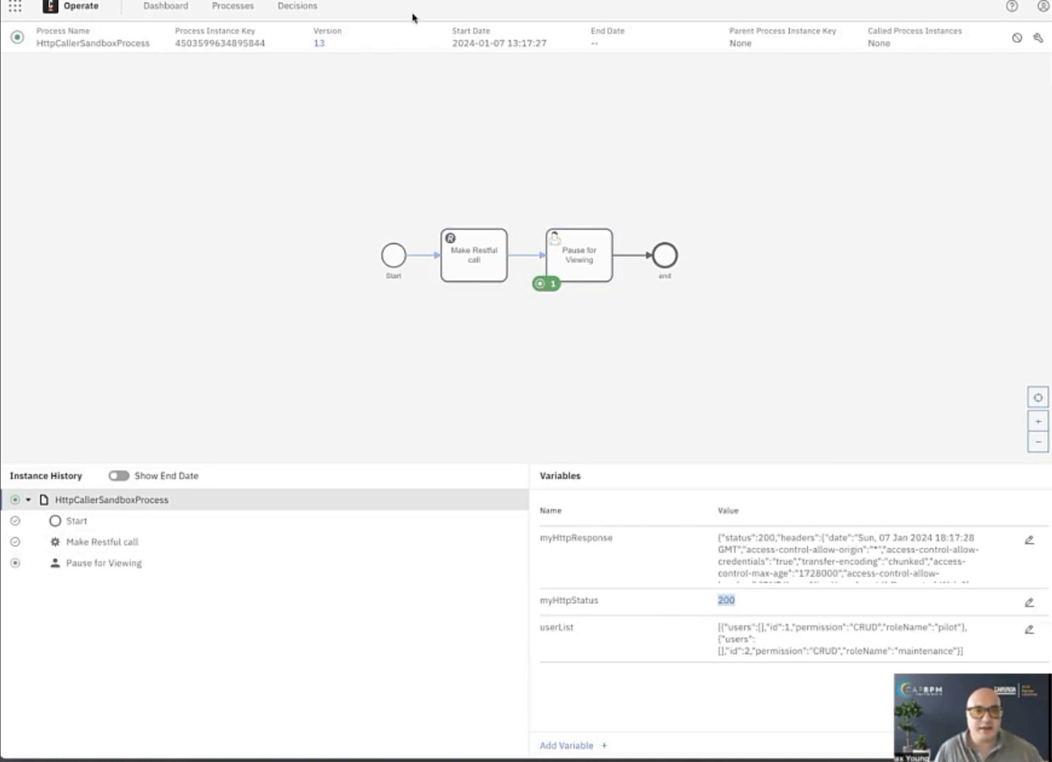
Return to the diagram in Modeler and shift the end event and the Pause for Viewing task right to make room after Make Restful call.
left_click(374, 1)
left_click(379, 171)
left_click_drag(366, 136, 551, 131)
left_click_drag(307, 140, 389, 142)
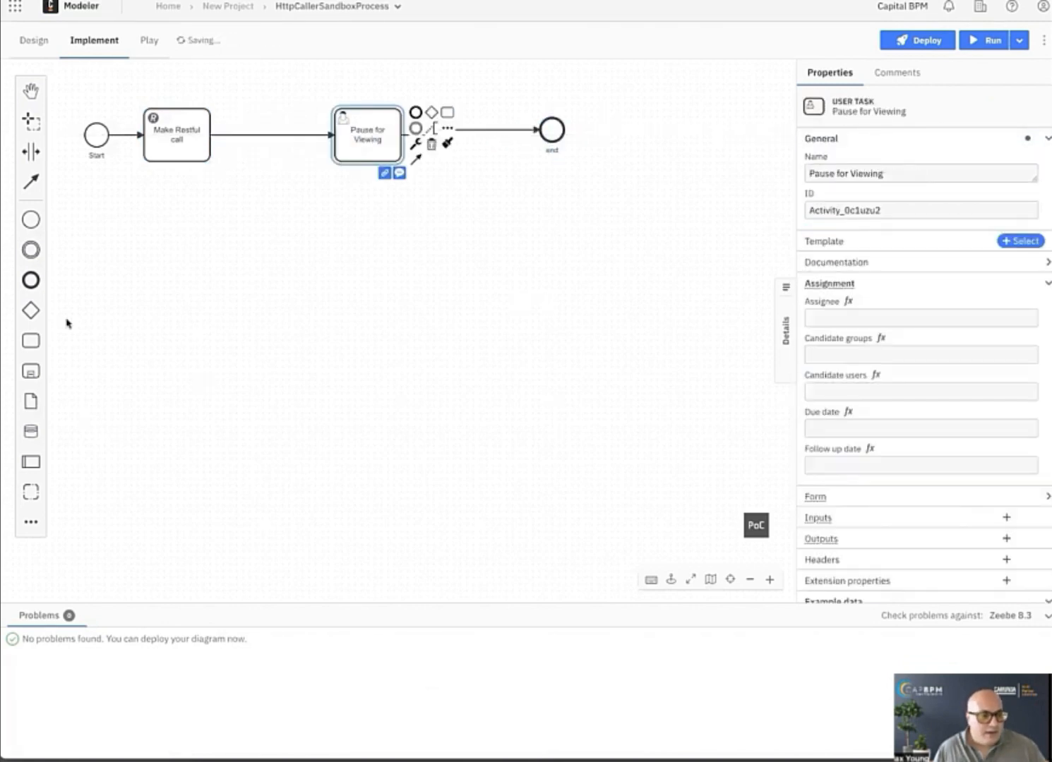
Insert an exclusive gateway between Make Restful call and Pause for Viewing, and branch it to a new task with its own end event.
left_click_drag(31, 310, 268, 134)
left_click(266, 141)
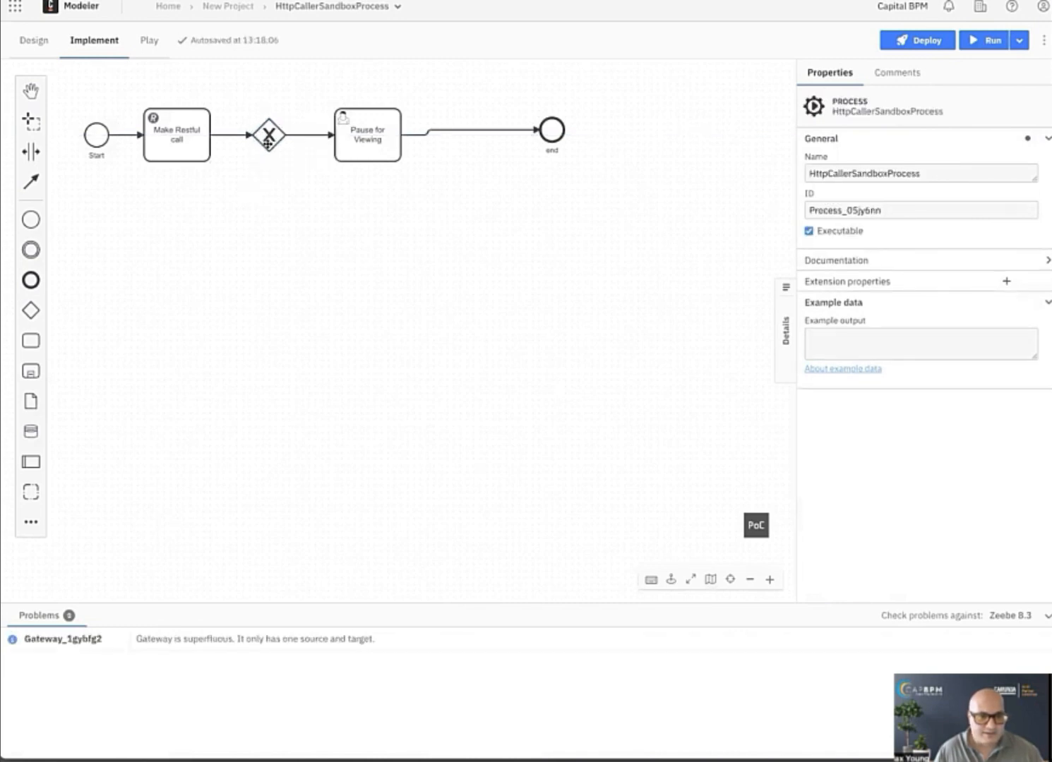
left_click(270, 135)
left_click(329, 125)
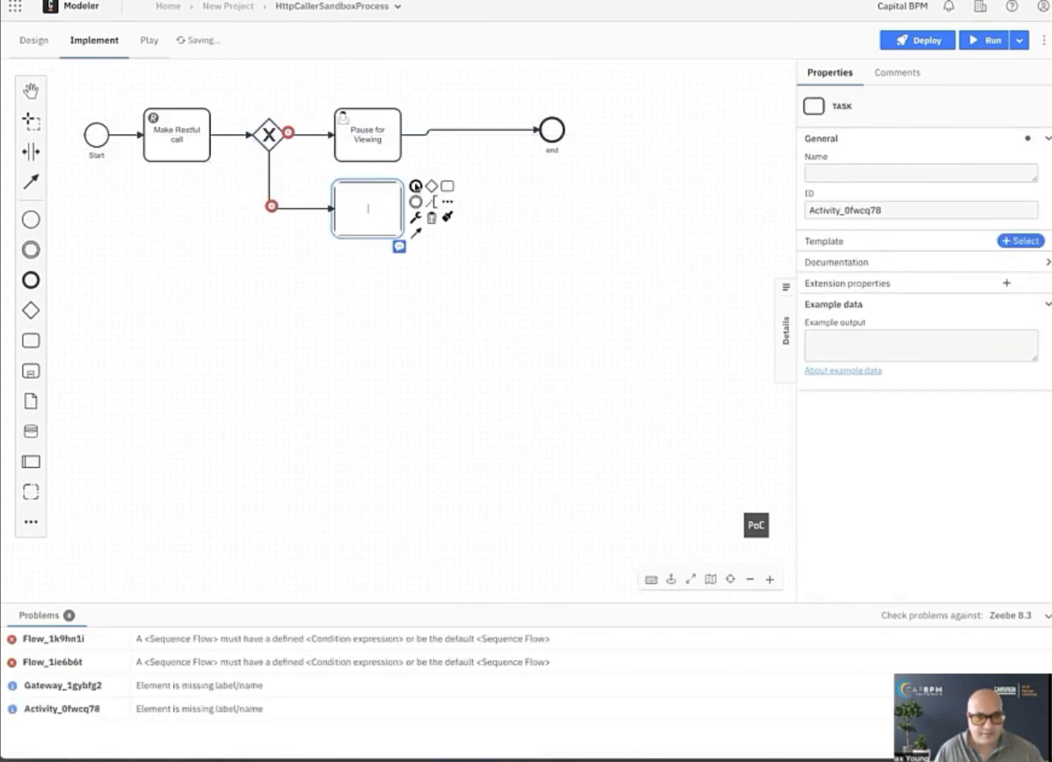
left_click(416, 186)
Label the new gateway "check status".
double_click(268, 136)
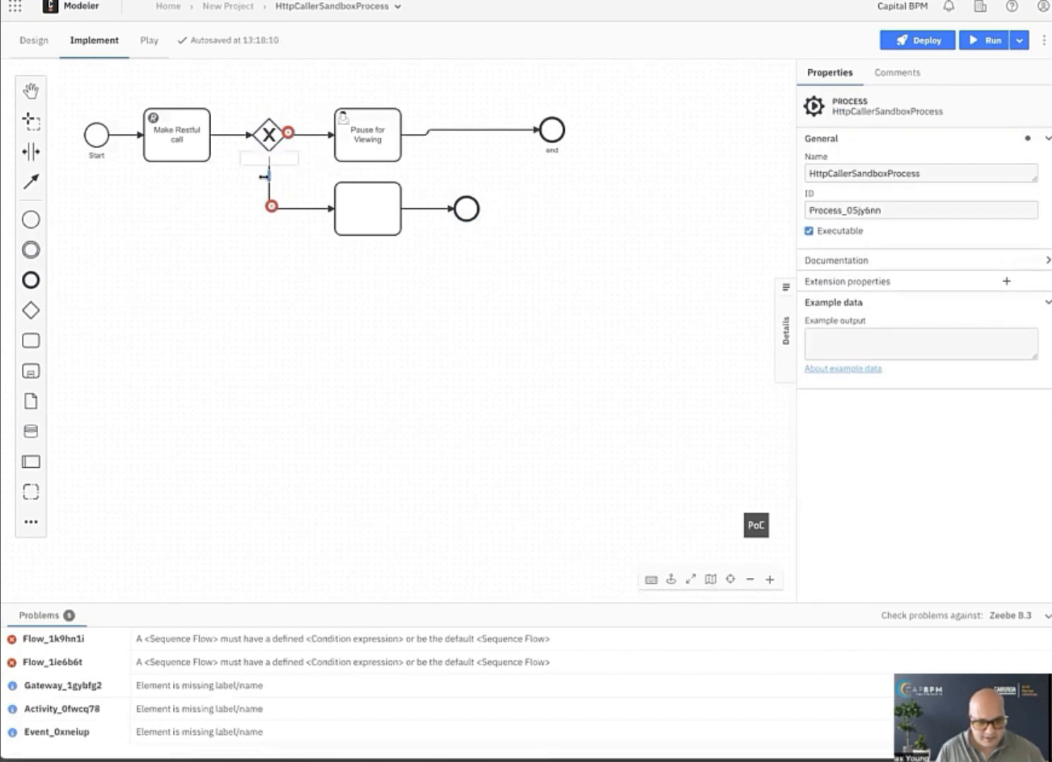
type("dheck status")
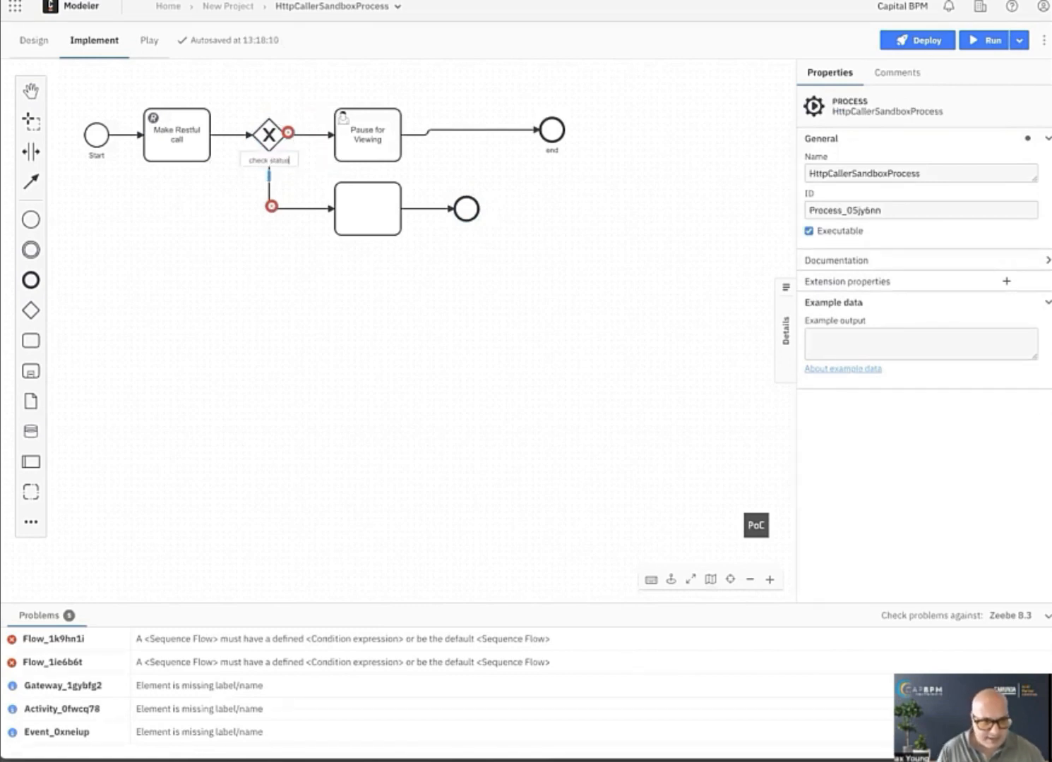
left_click(289, 188)
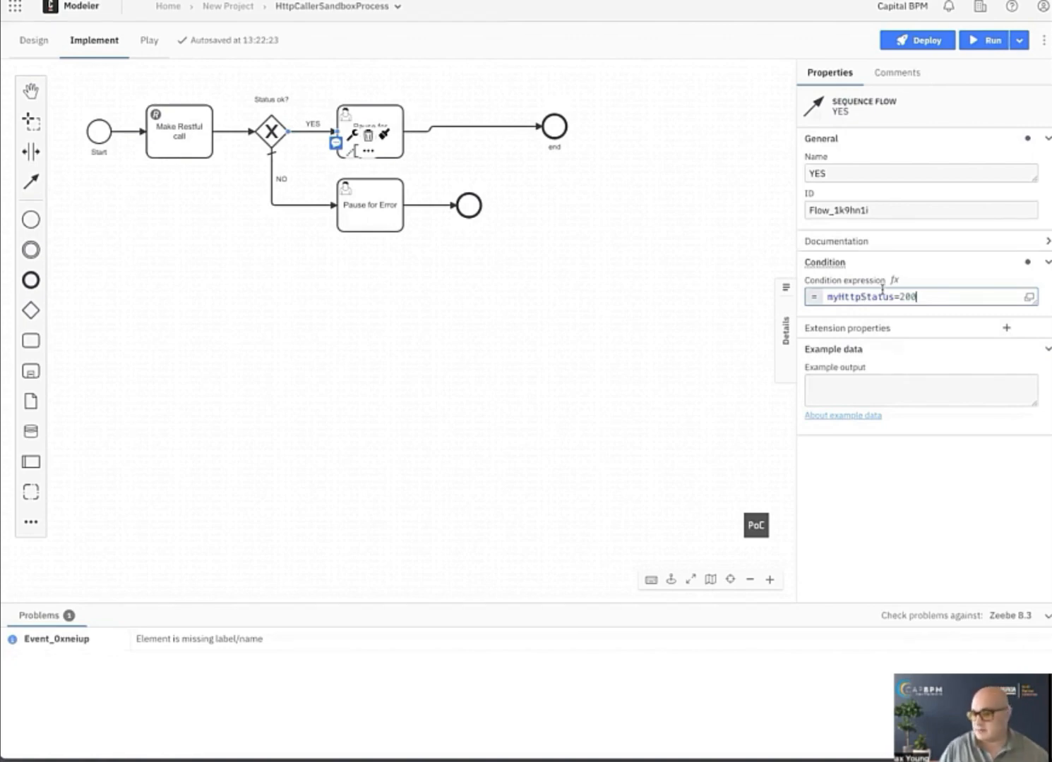
Deploy the gateway version of the process to the dev.capbpm cluster and run it, opening the started instance in Operate.
left_click(904, 42)
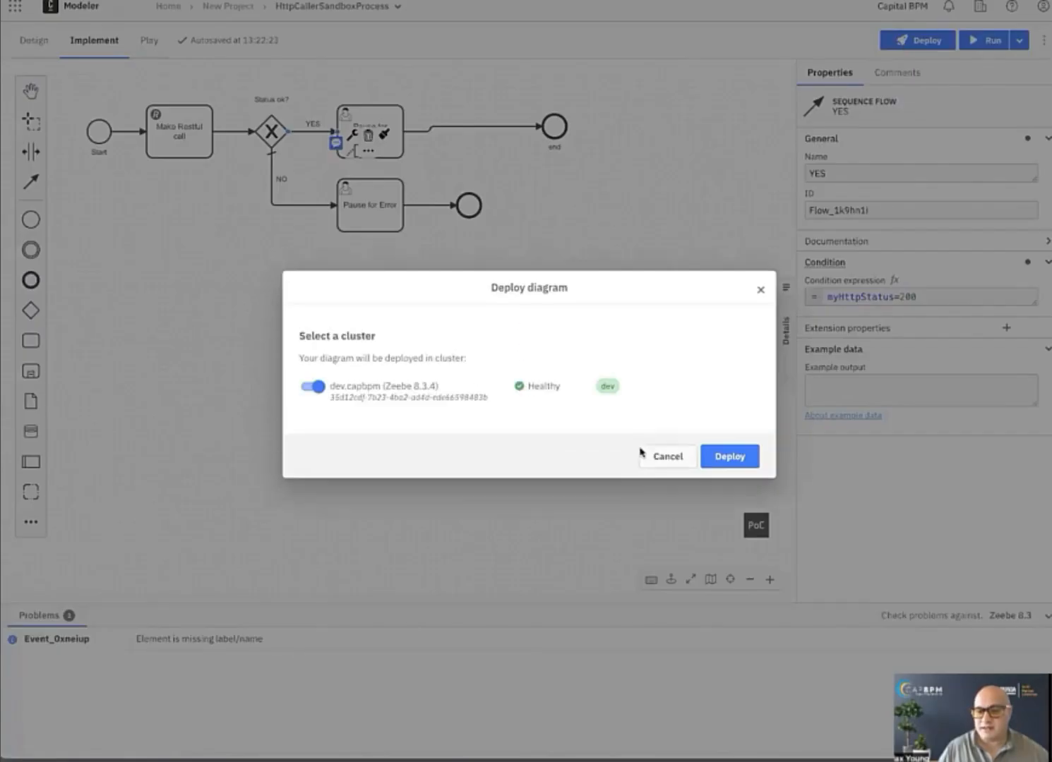
left_click(728, 466)
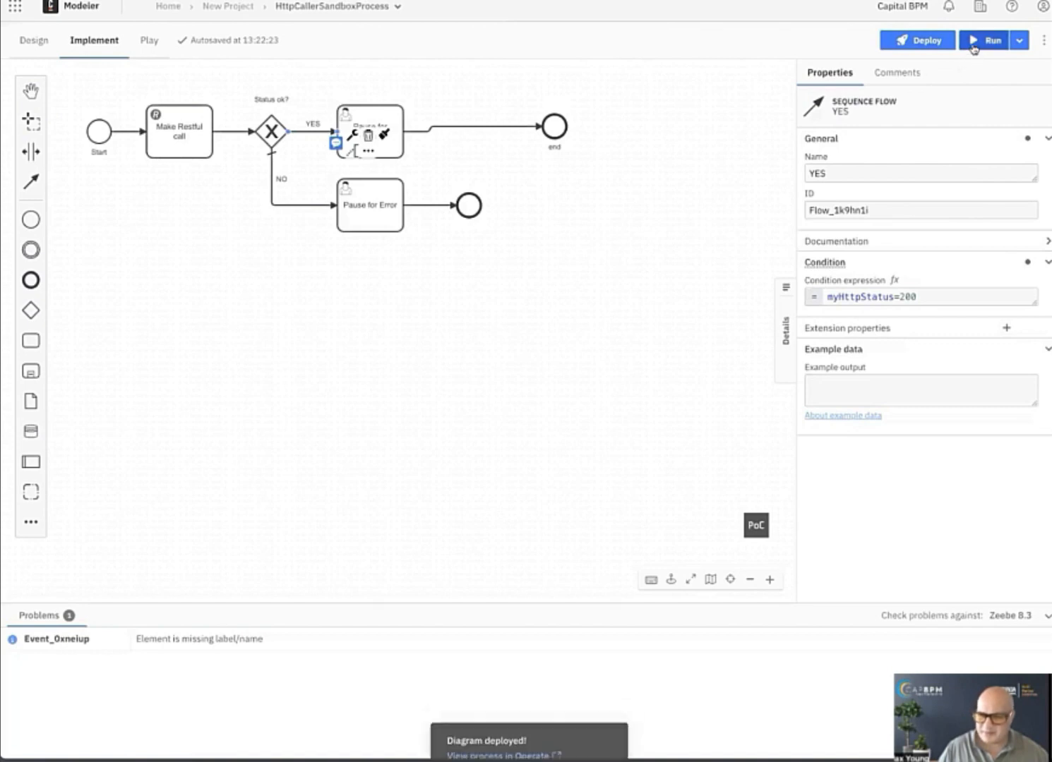
left_click(978, 41)
left_click(731, 512)
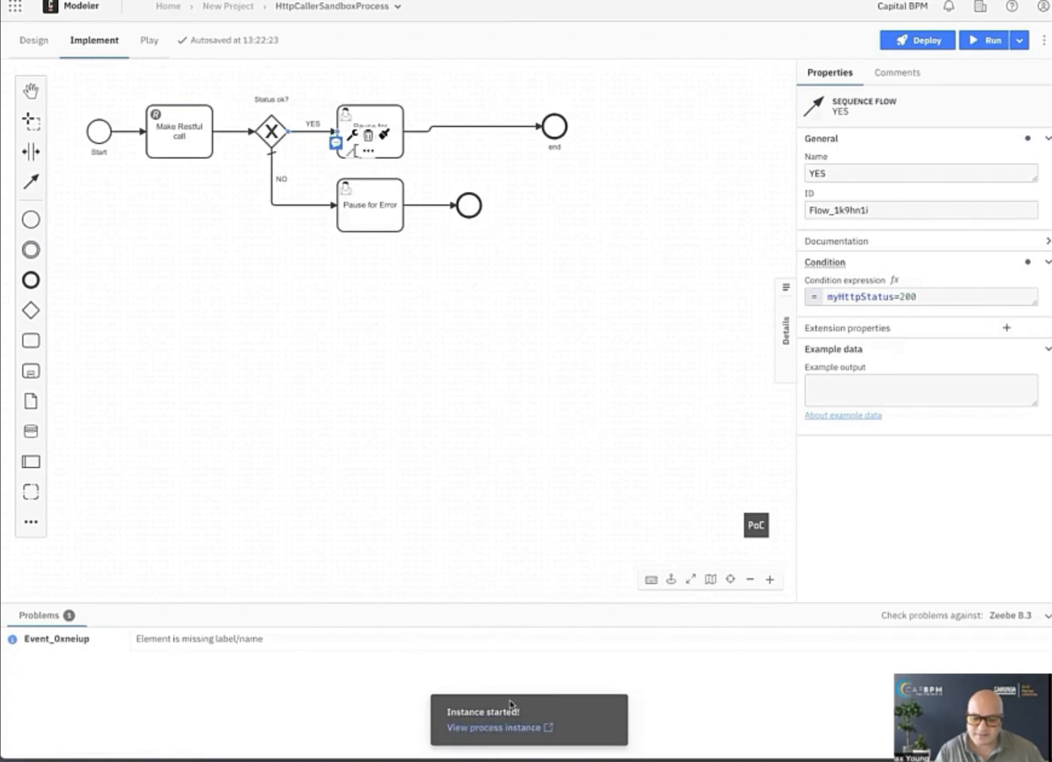
left_click(513, 728)
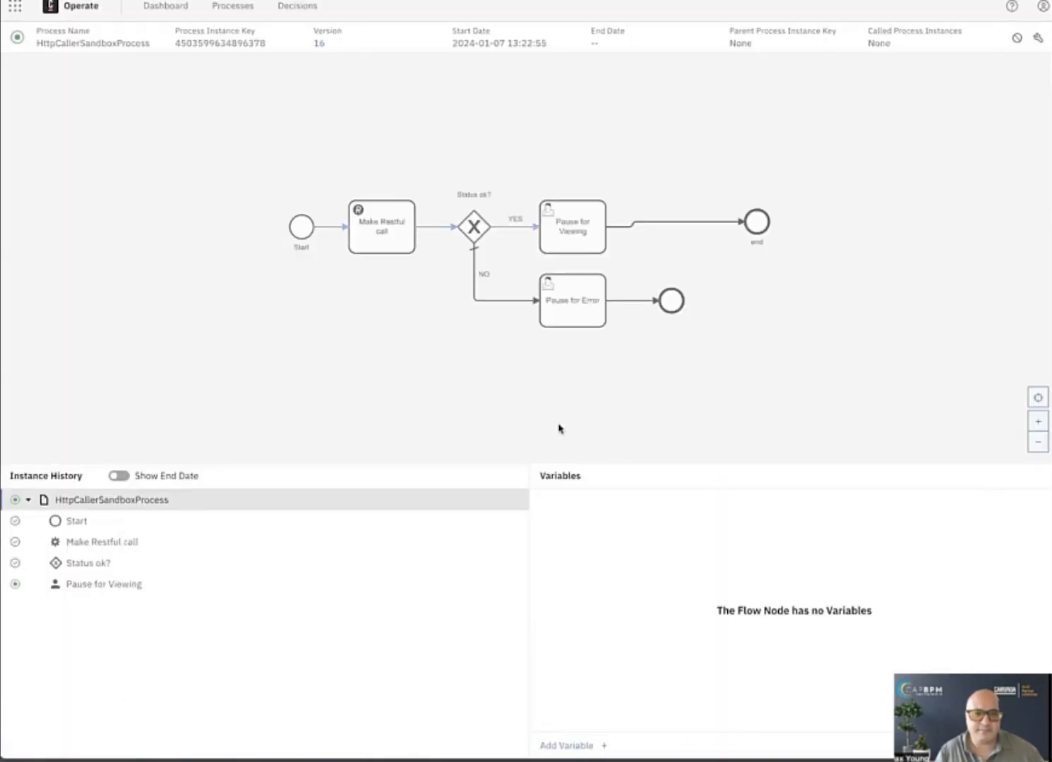
Inspect the variables of the Make Restful call and Start nodes and of the whole HttpCallerSandboxProcess instance.
left_click(361, 237)
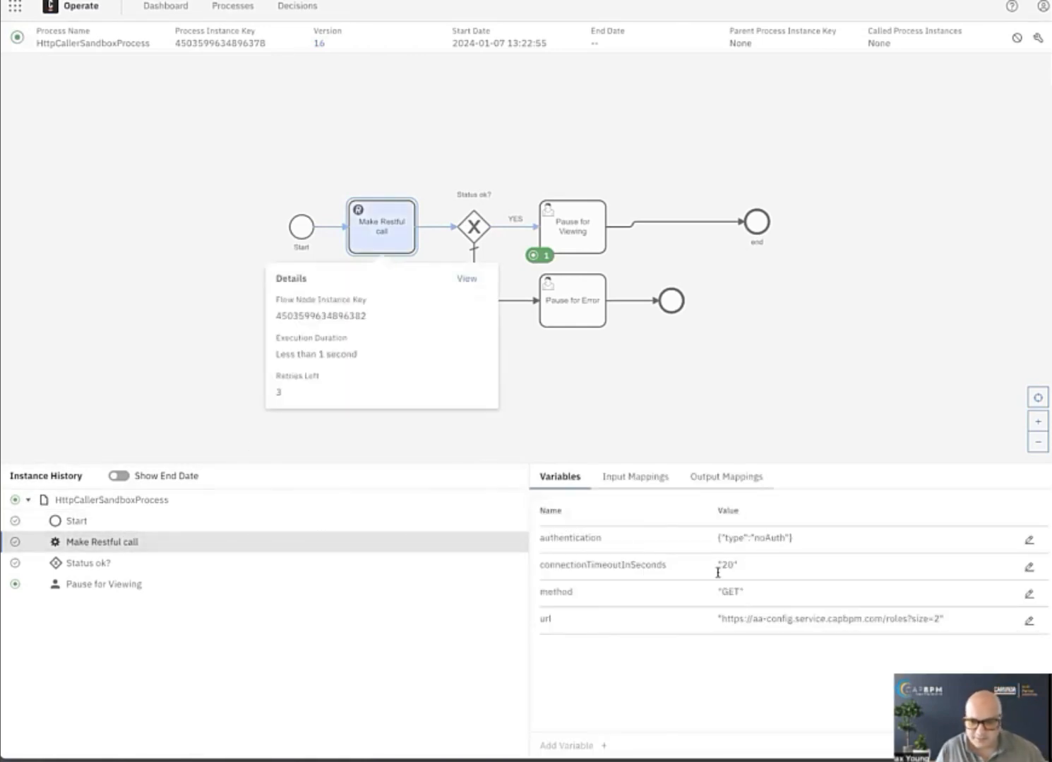
left_click(66, 522)
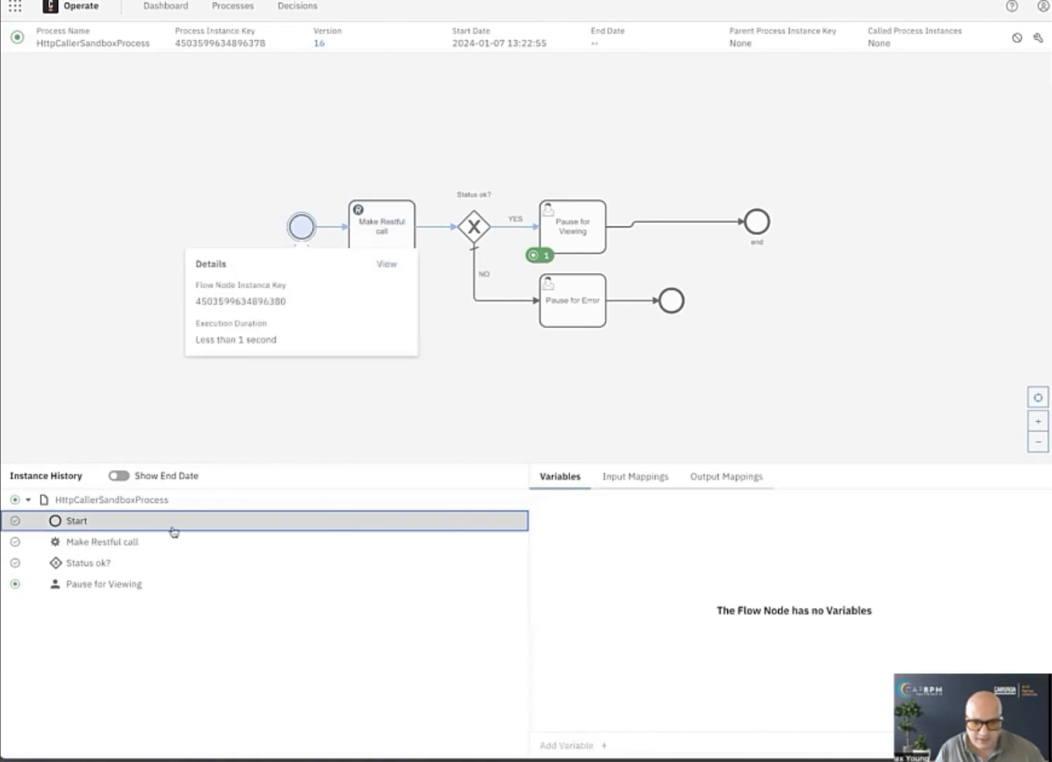
left_click(89, 503)
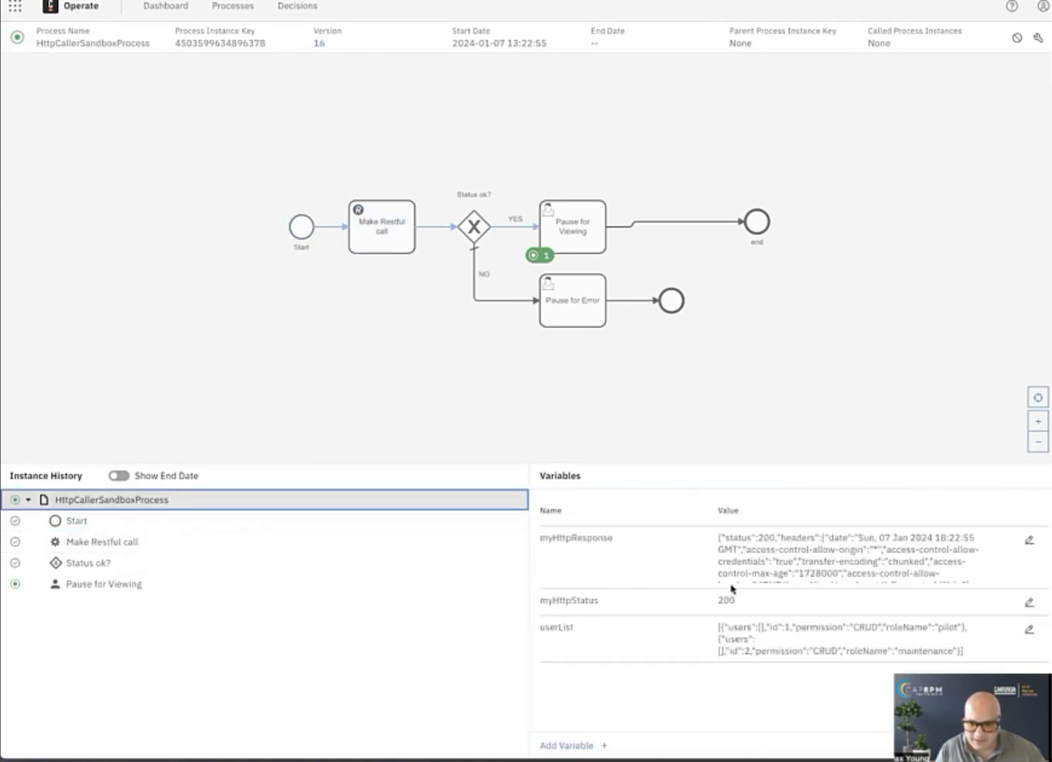